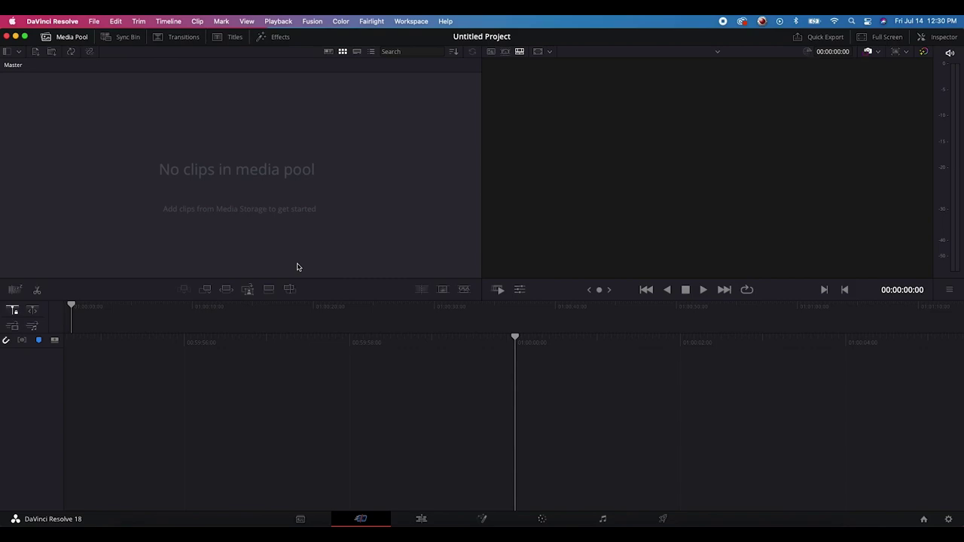
Import MUZZLE FLASHES.mov, 8mm_03.mov, Couch_Hit_01.mov and the 531880_Swat_Team HD clip into the media pool, leaving the project frame rate unchanged.
click(94, 22)
mouse_move(94, 141)
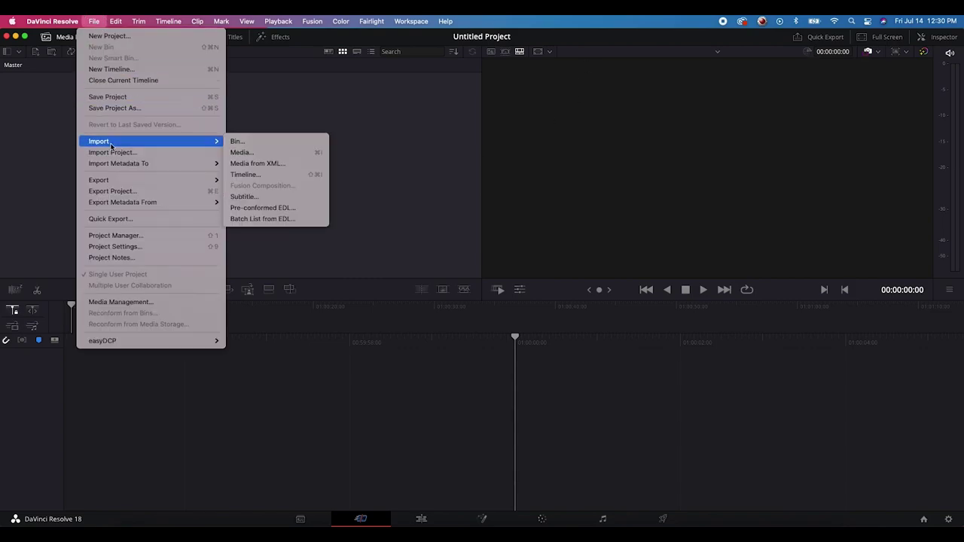
click(248, 152)
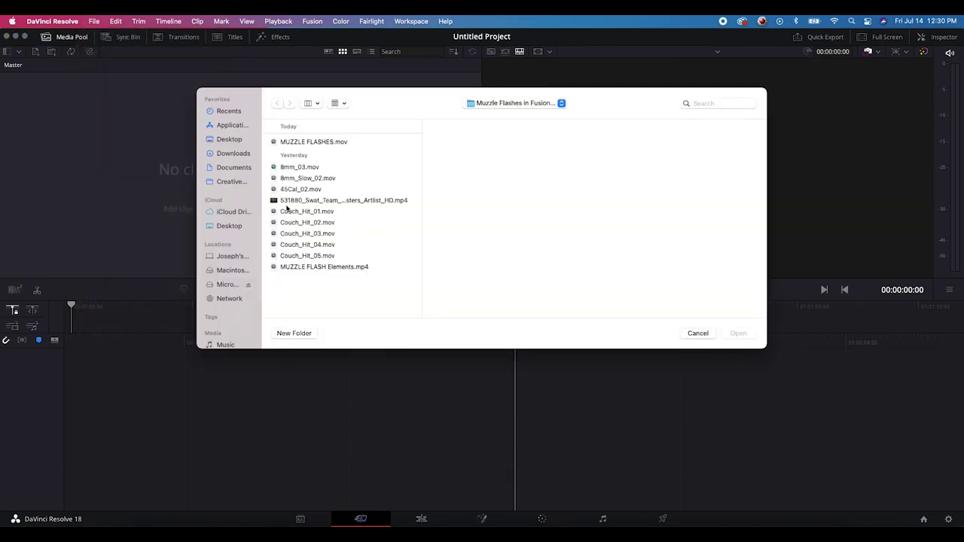
click(305, 202)
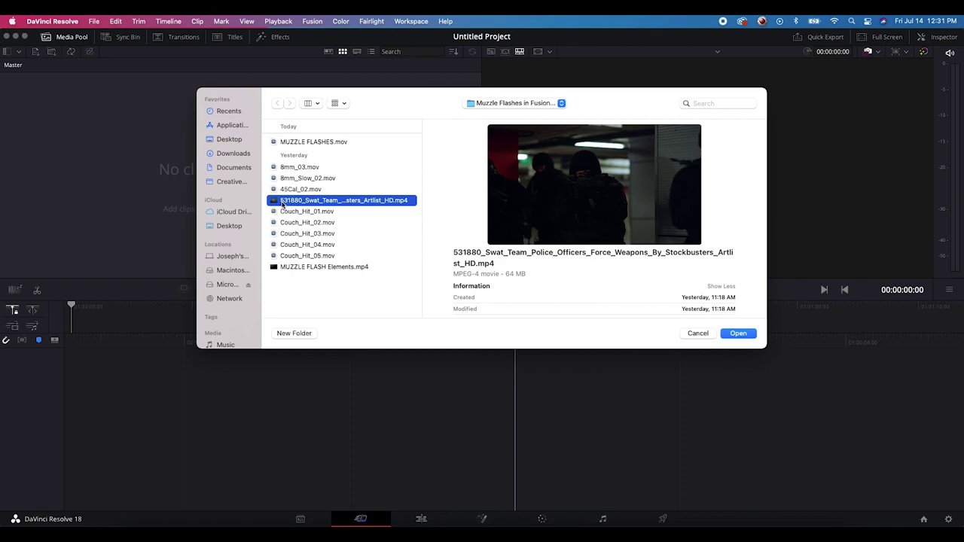
super+click(294, 143)
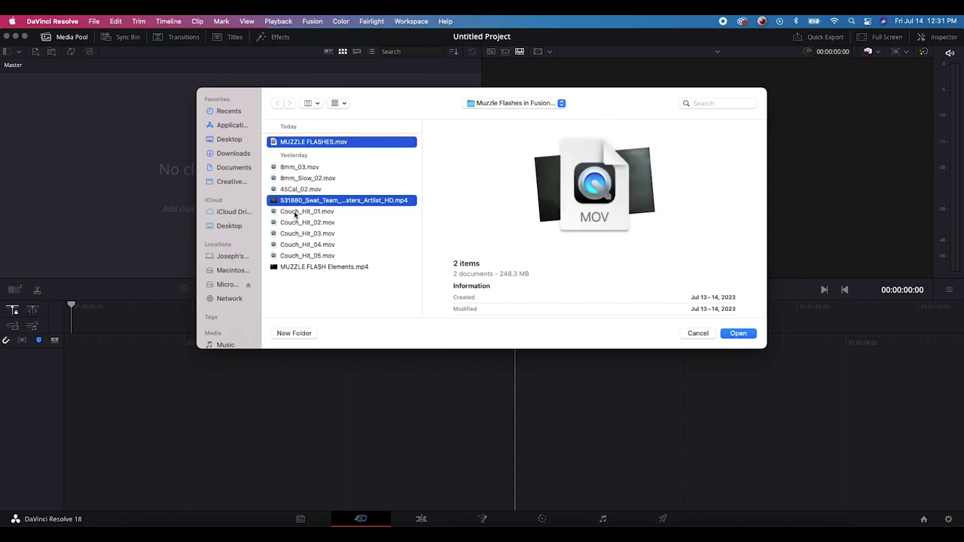
super+click(295, 211)
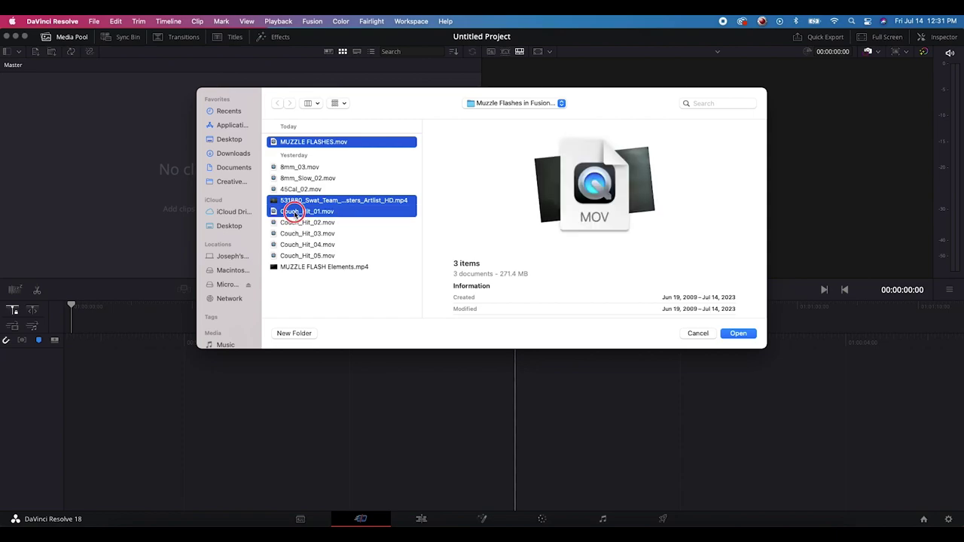
super+click(294, 167)
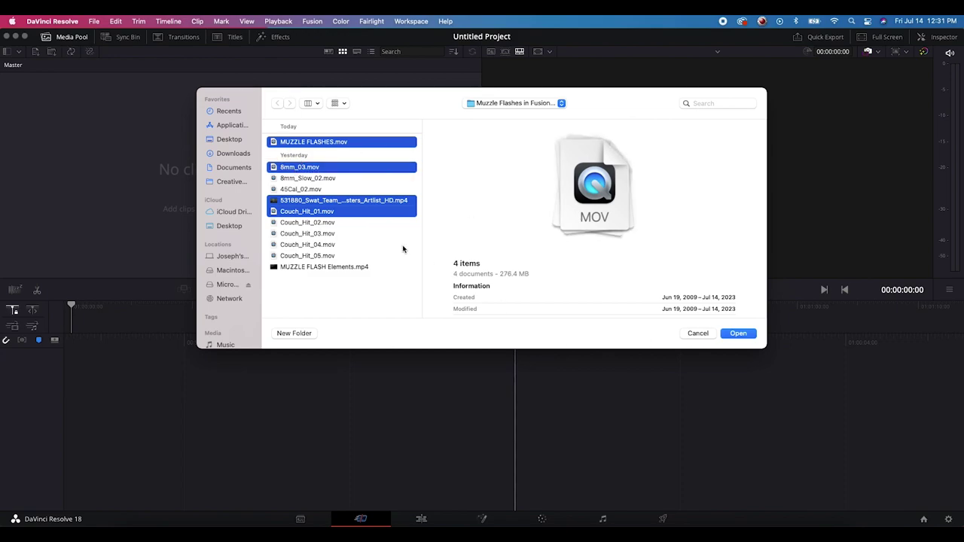
click(745, 338)
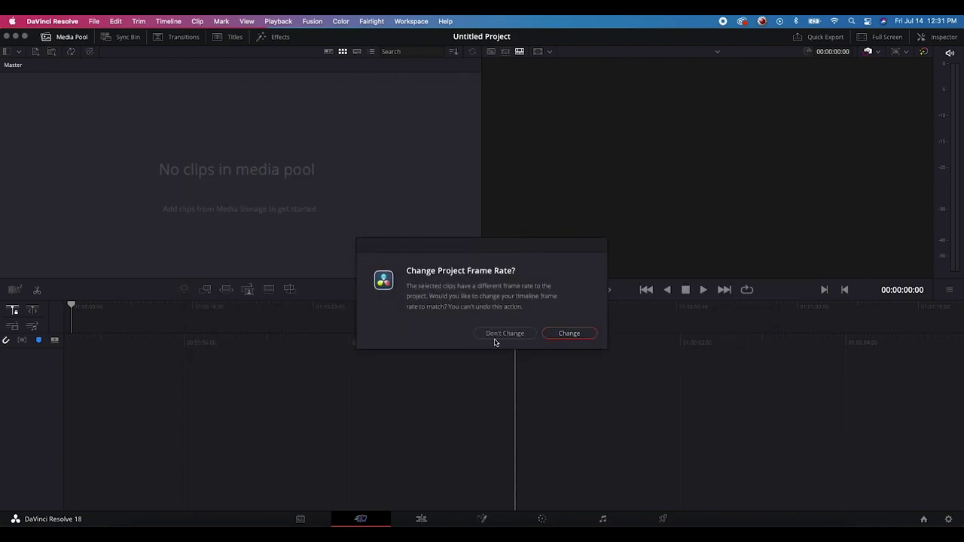
click(505, 334)
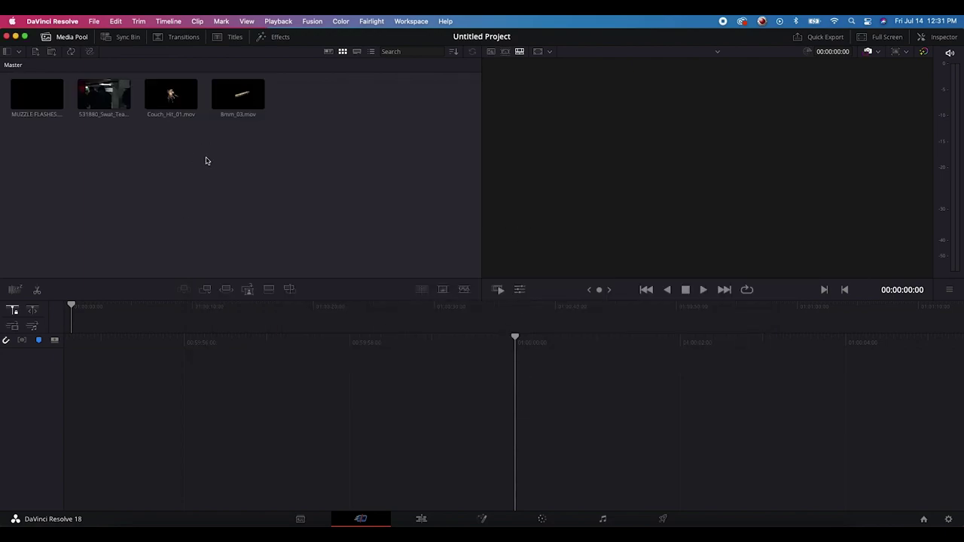
Preview the imported Swat Team, MUZZLE FLASHES, Couch_Hit_01 and 8mm_03 clips in the source viewer.
drag(34, 148, 215, 96)
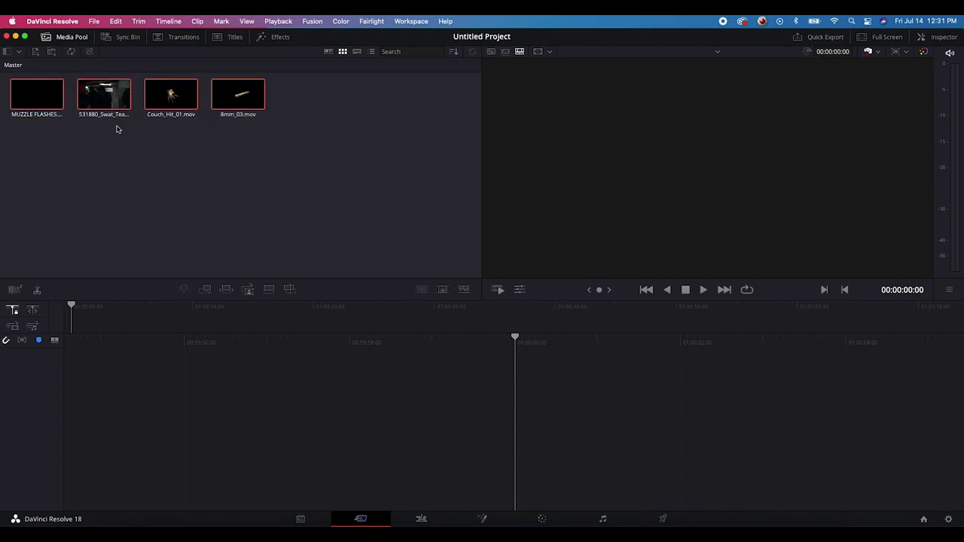
click(133, 158)
double_click(108, 96)
drag(539, 264, 502, 265)
key(space)
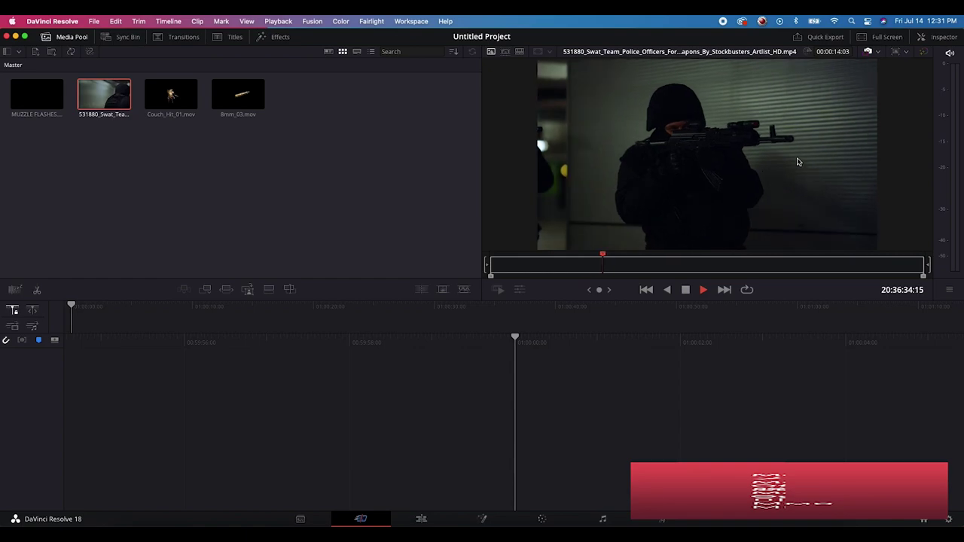
click(37, 94)
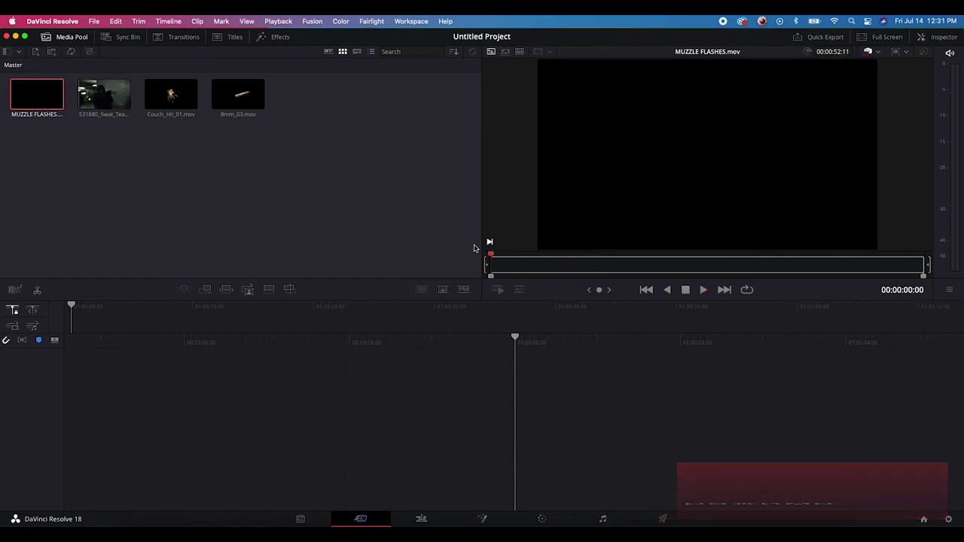
key(space)
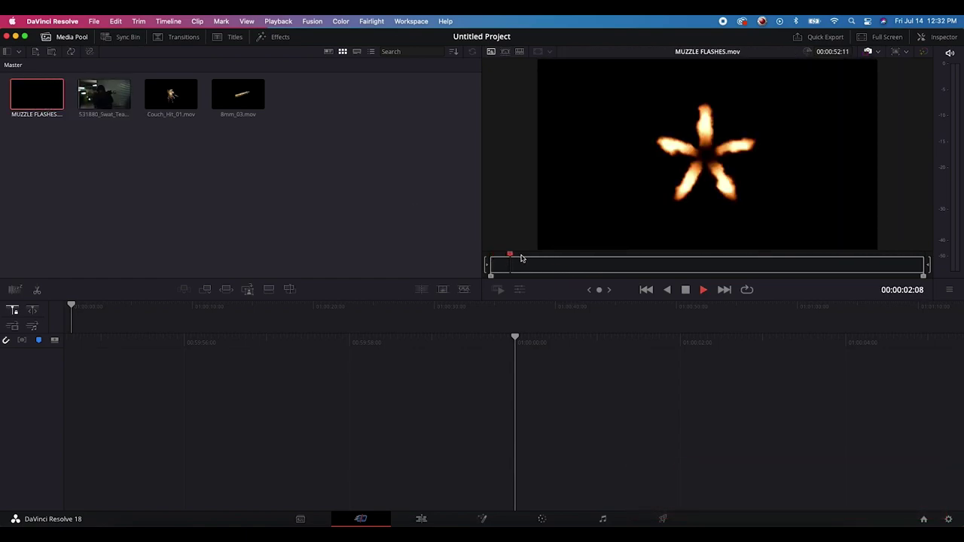
drag(512, 254, 593, 256)
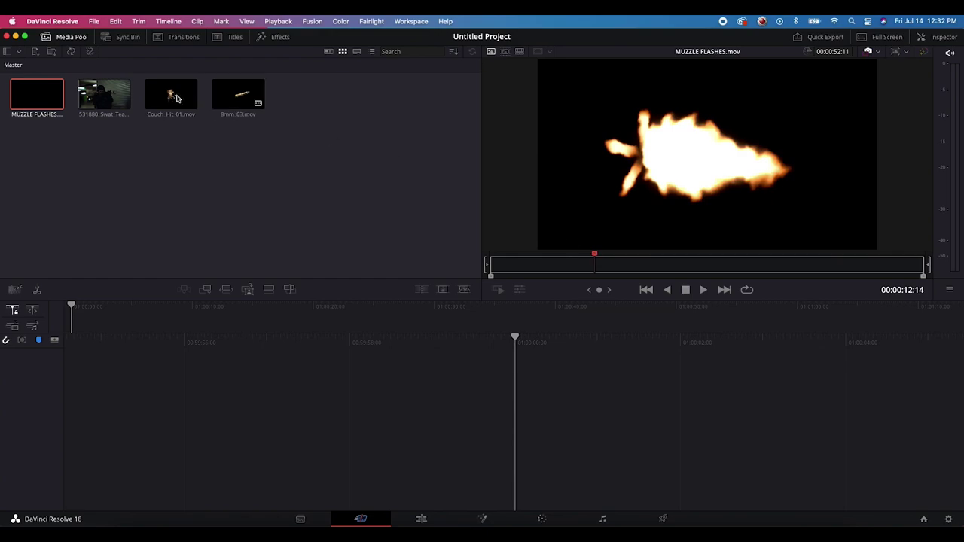
click(163, 91)
drag(504, 267, 542, 276)
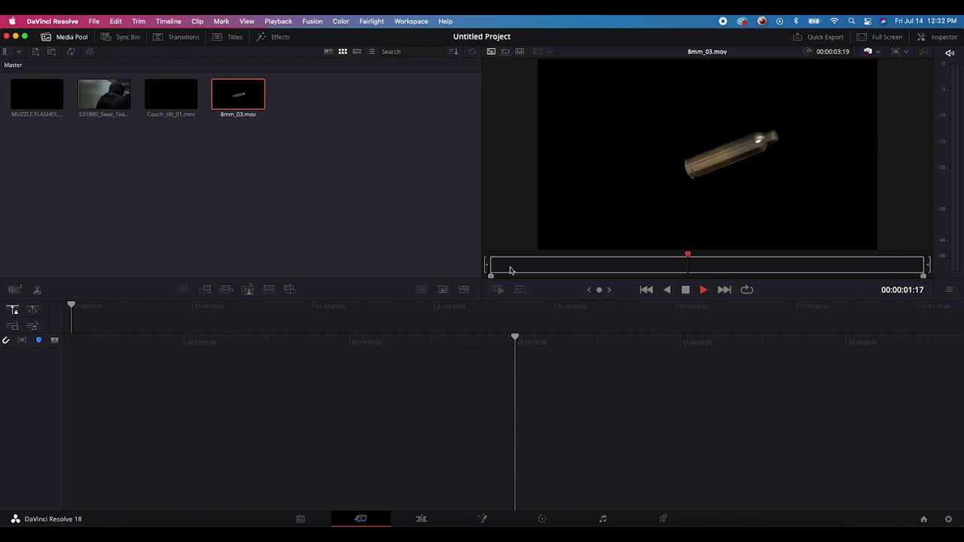
key(space)
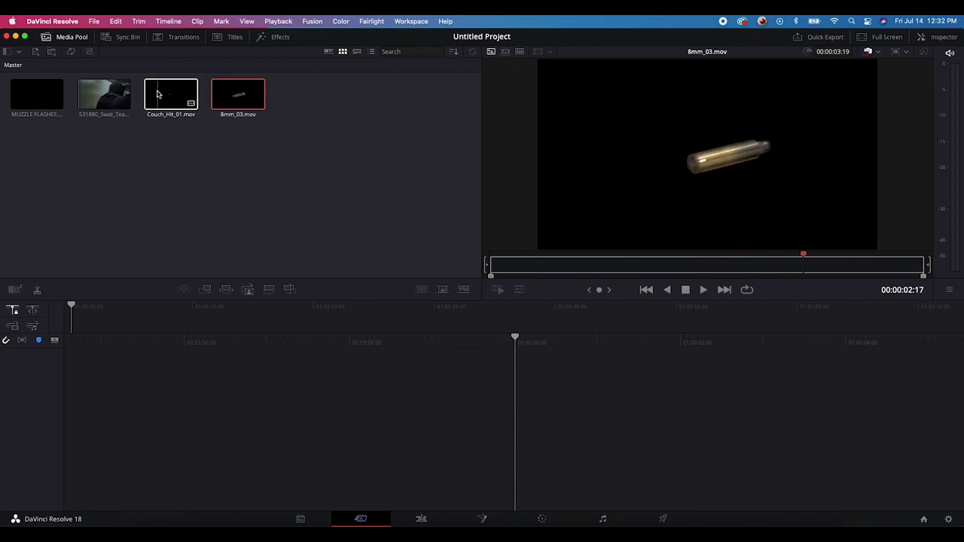
Place the 531880_Swat_Team clip on a new timeline at its start.
click(95, 93)
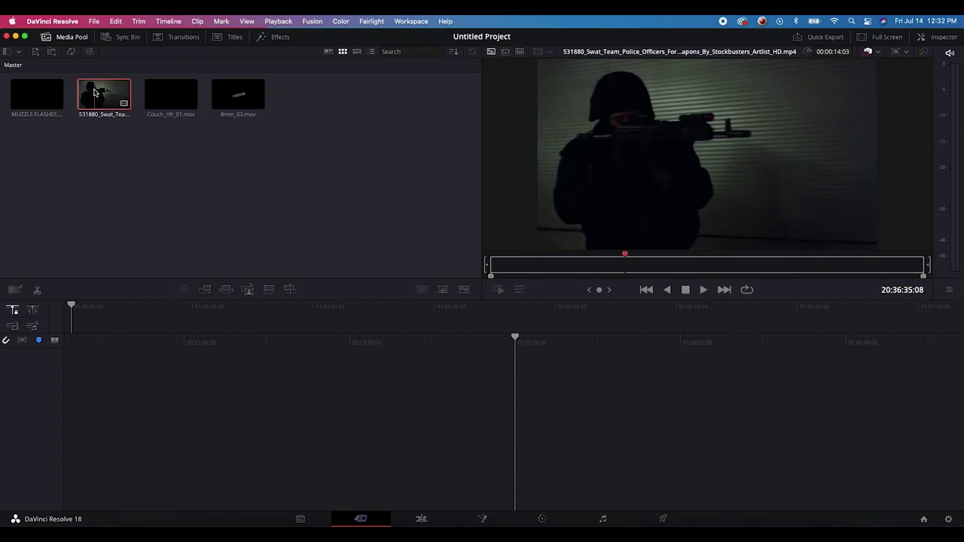
drag(95, 93, 118, 345)
click(633, 488)
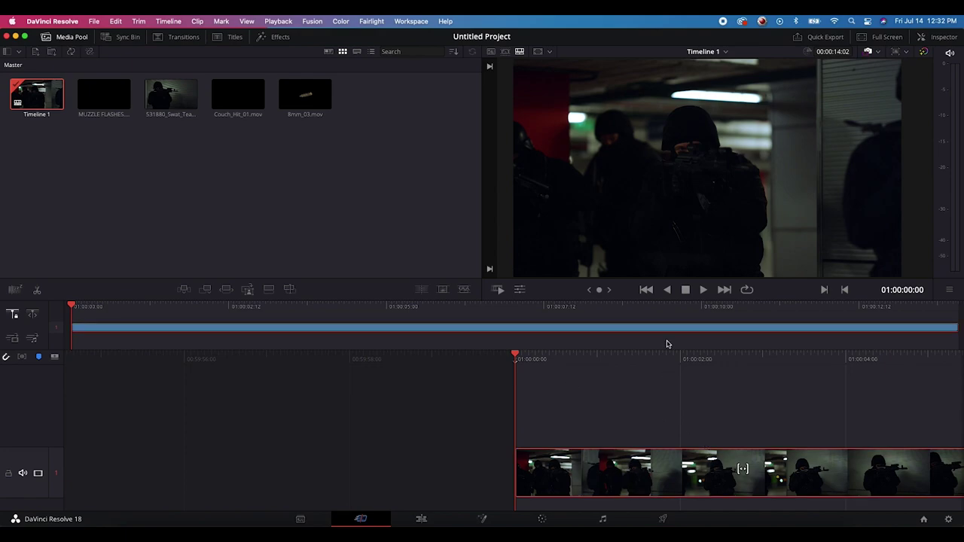
Trim the end of the Swat Team clip to a length of 5:14 and return the playhead to the timeline's start.
key(space)
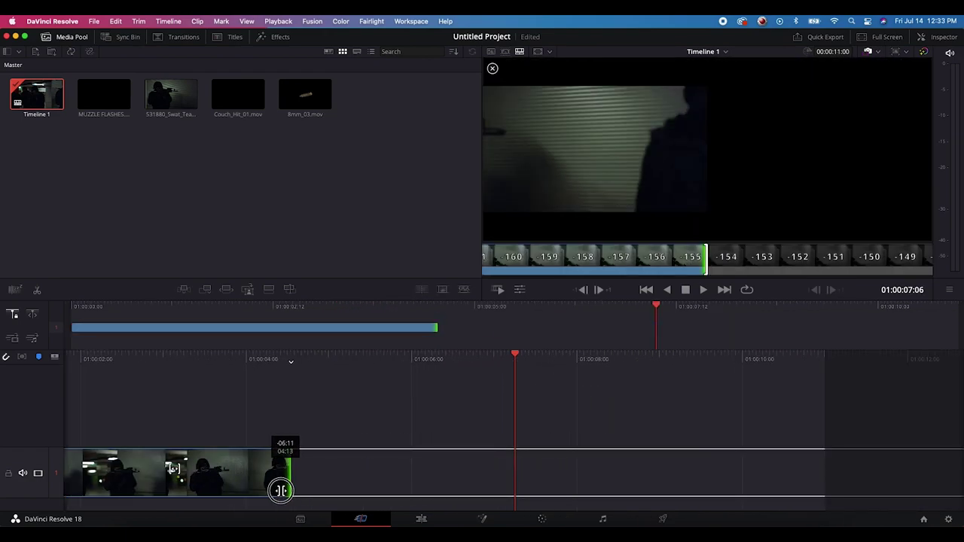
drag(280, 488, 235, 482)
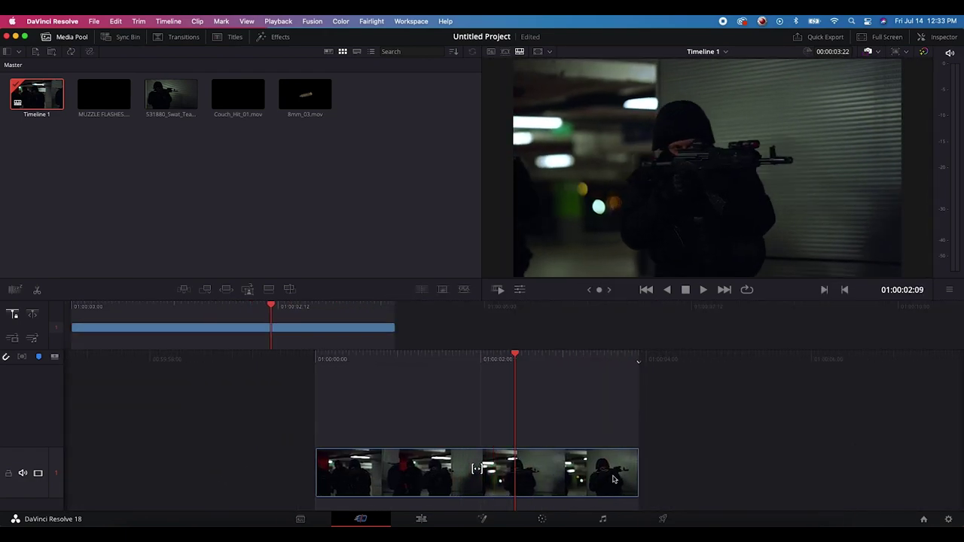
drag(516, 473, 654, 473)
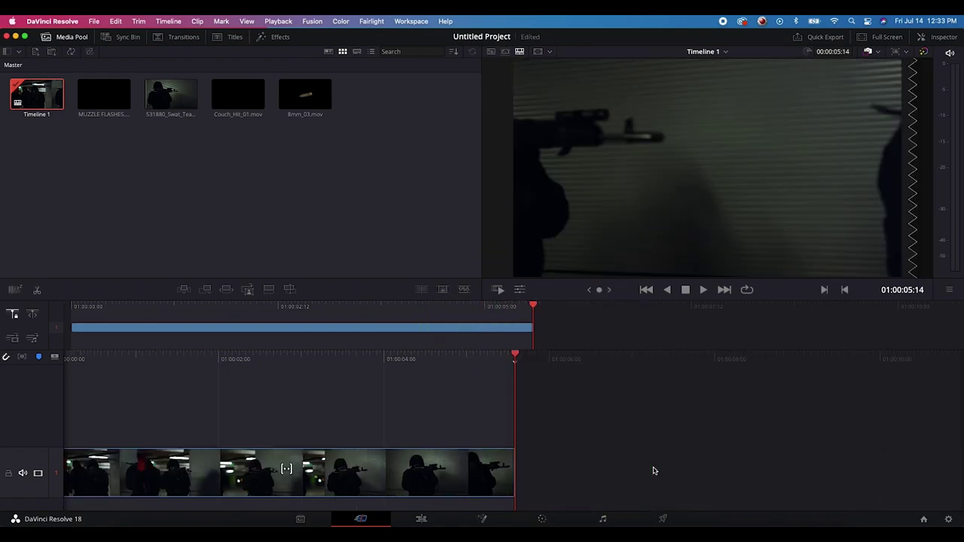
scroll(443, 391, left, 10)
scroll(490, 369, right, 6)
scroll(489, 369, down, 3)
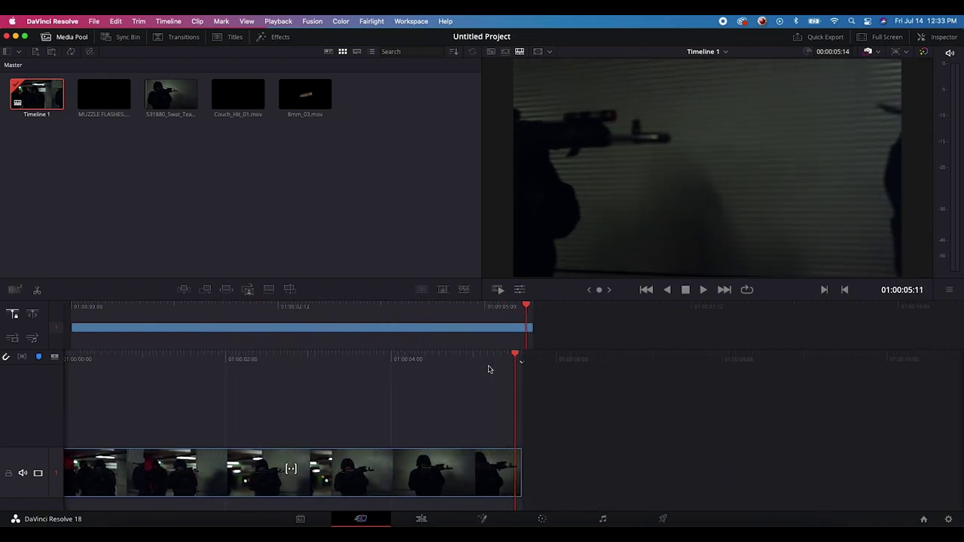
scroll(488, 369, up, 8)
scroll(488, 369, up, 3)
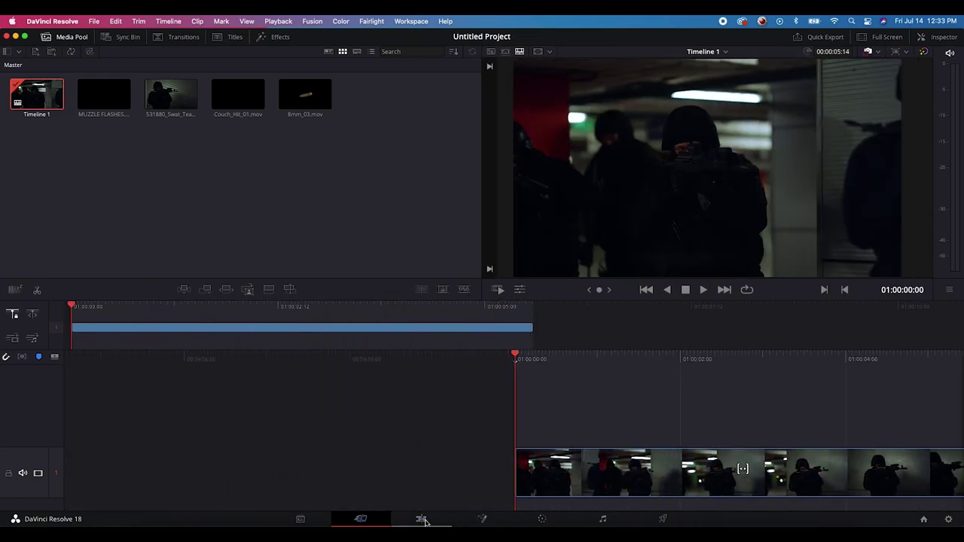
Open the trimmed Swat Team clip on the Fusion page and hide the Keyframes editor.
click(422, 519)
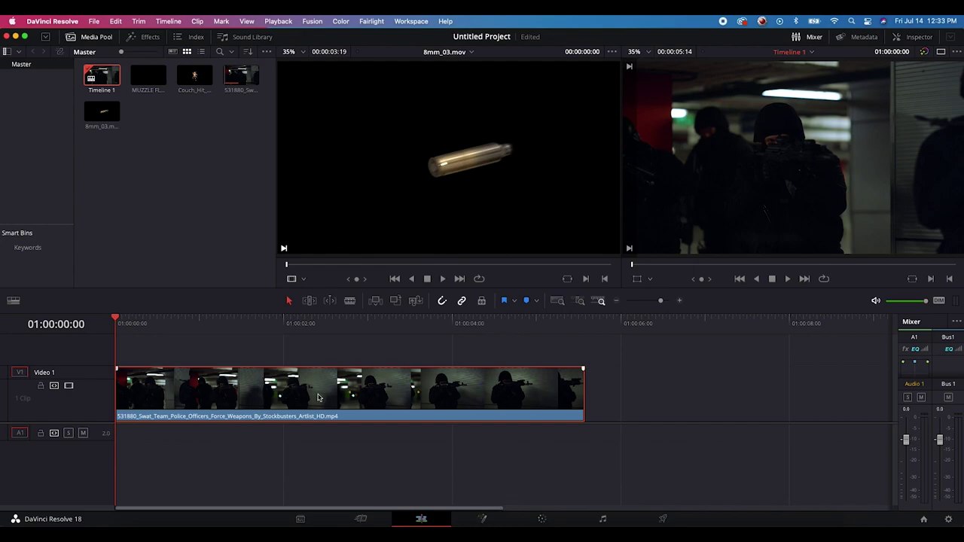
click(483, 520)
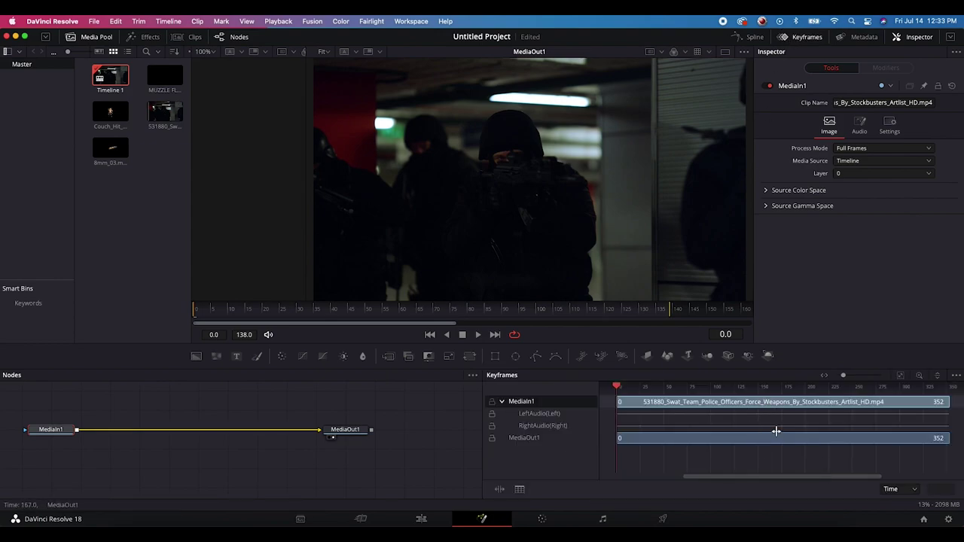
click(803, 37)
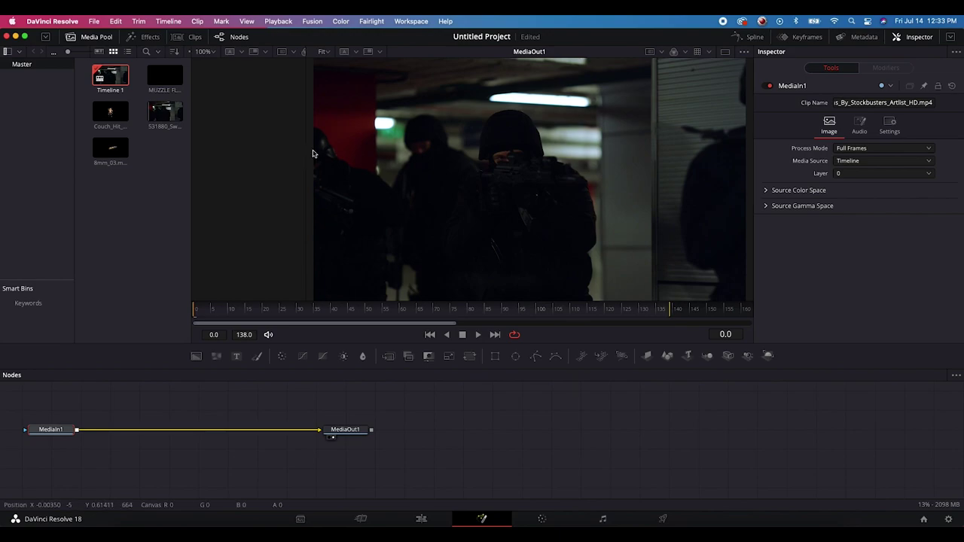
Widen the first viewer, then show MediaIn1 in the first viewer and MediaOut1 in the second.
drag(306, 153, 452, 149)
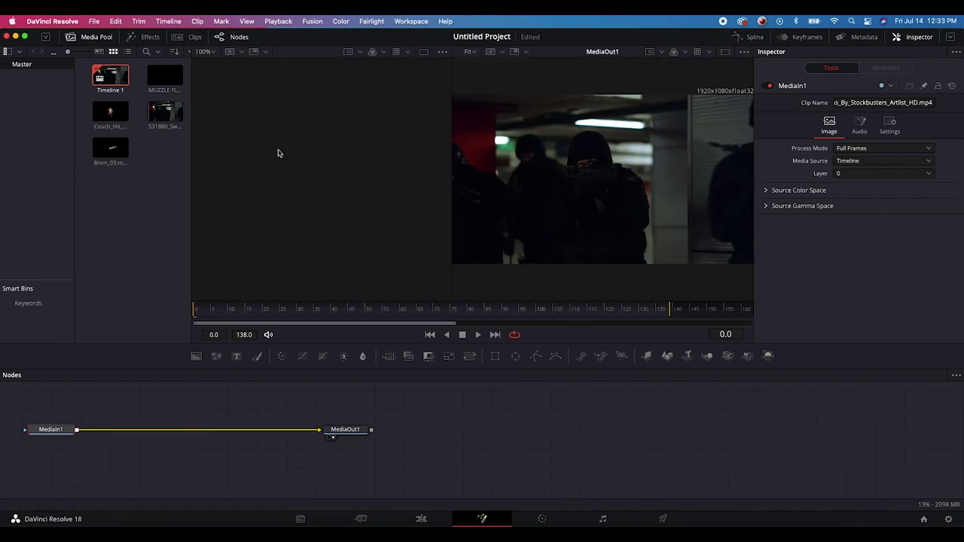
click(33, 437)
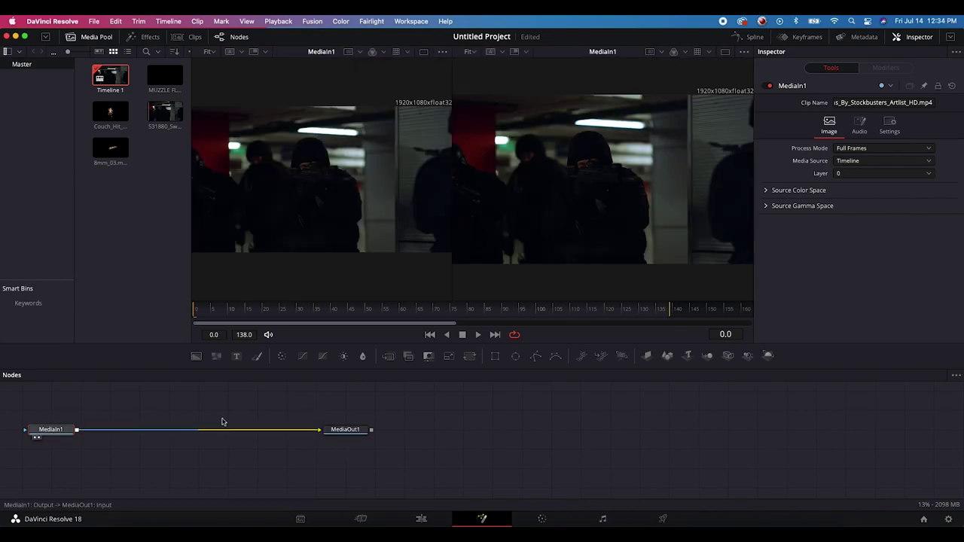
click(342, 434)
Move the MediaOut1 node farther from MediaIn1 to make room for more nodes between them.
drag(343, 435, 376, 433)
scroll(279, 418, left, 3)
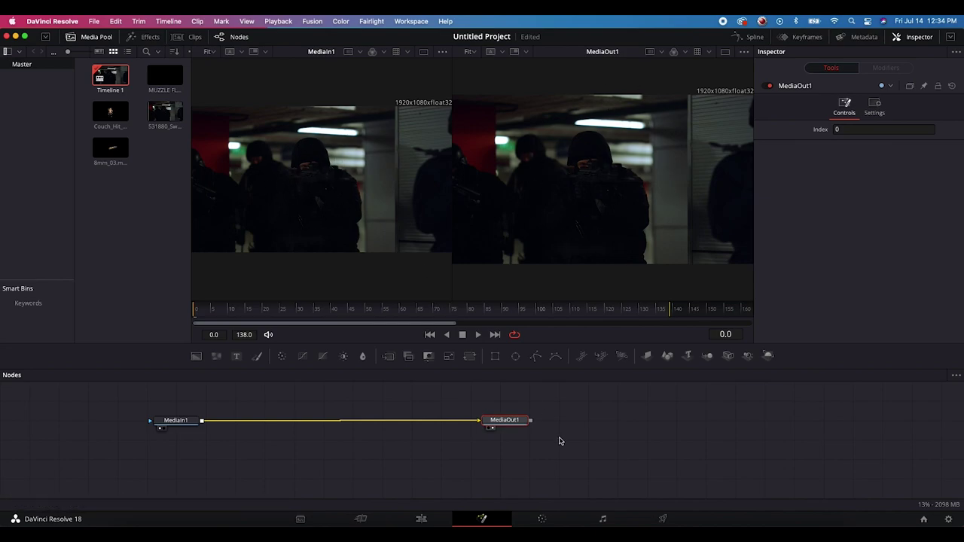
drag(493, 424, 627, 422)
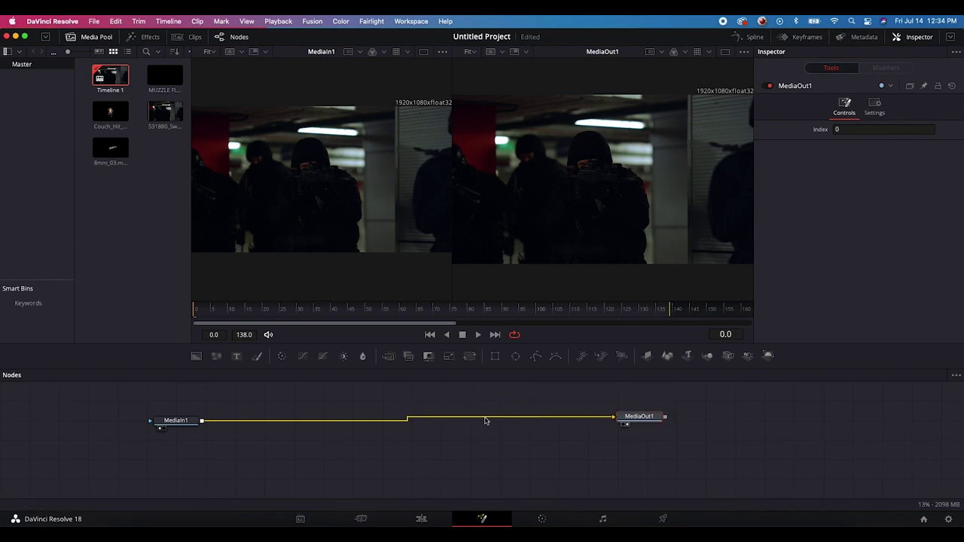
scroll(451, 430, left, 3)
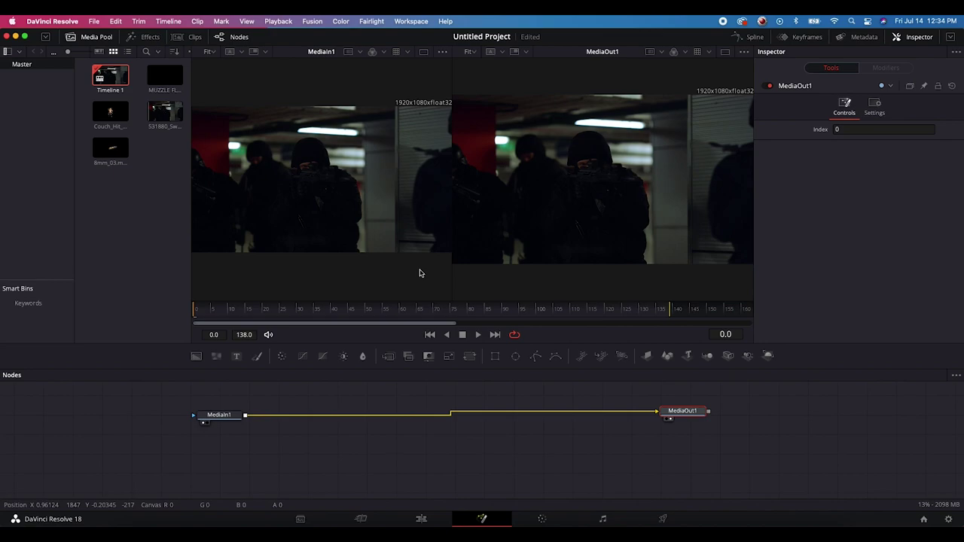
Add MUZZLE FLASHES.mov to the node graph above the MediaIn1 connection and rename its node MuzzleFlashes.
click(160, 80)
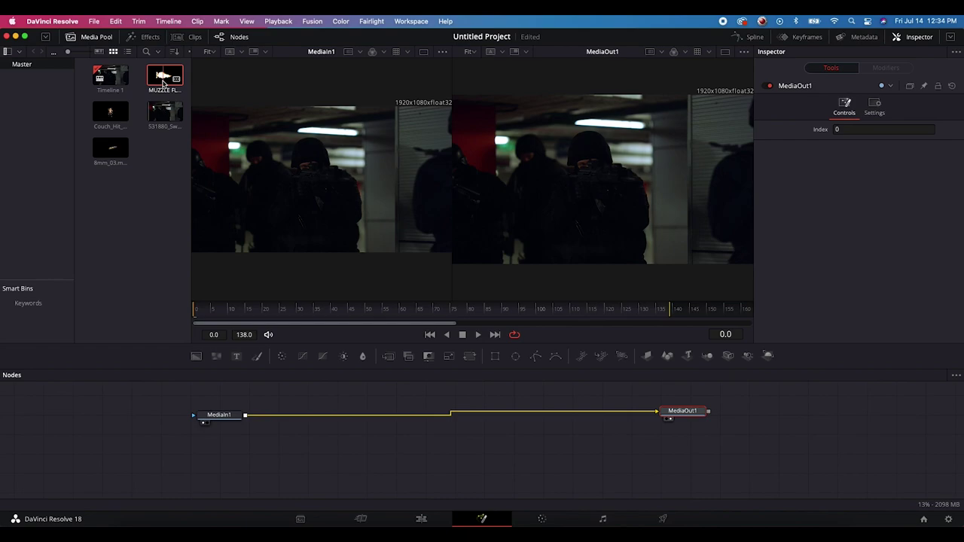
drag(160, 80, 369, 403)
scroll(417, 420, up, 1)
right_click(369, 401)
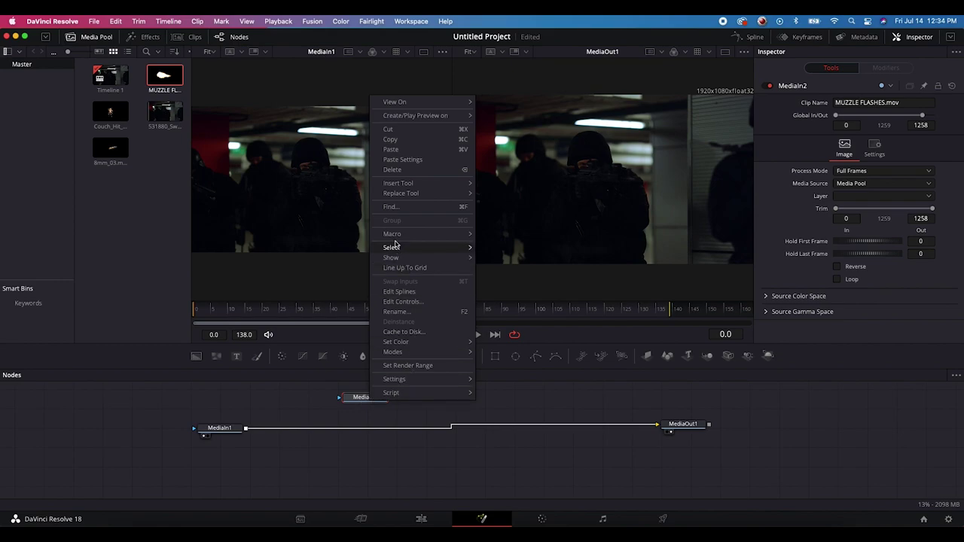
click(397, 311)
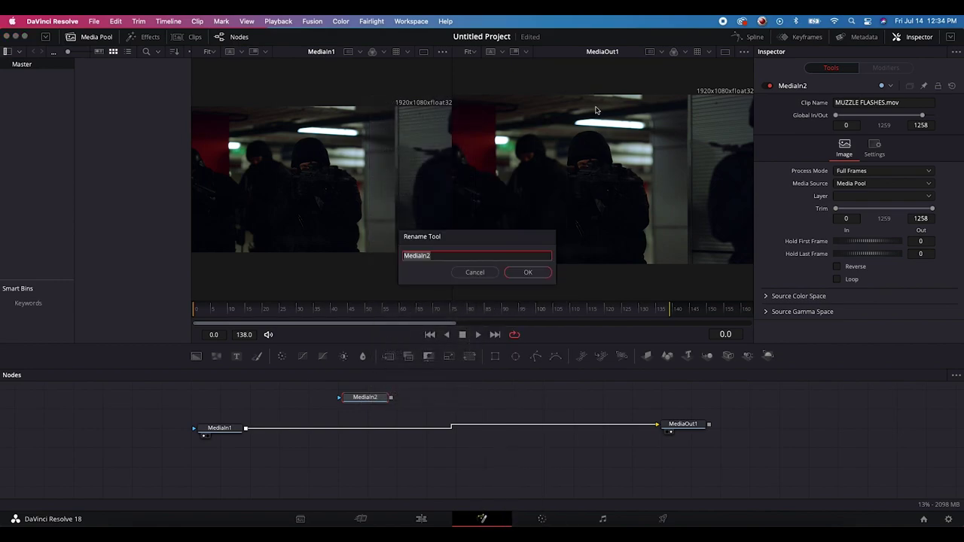
text(Muzzle Flashes)
key(Return)
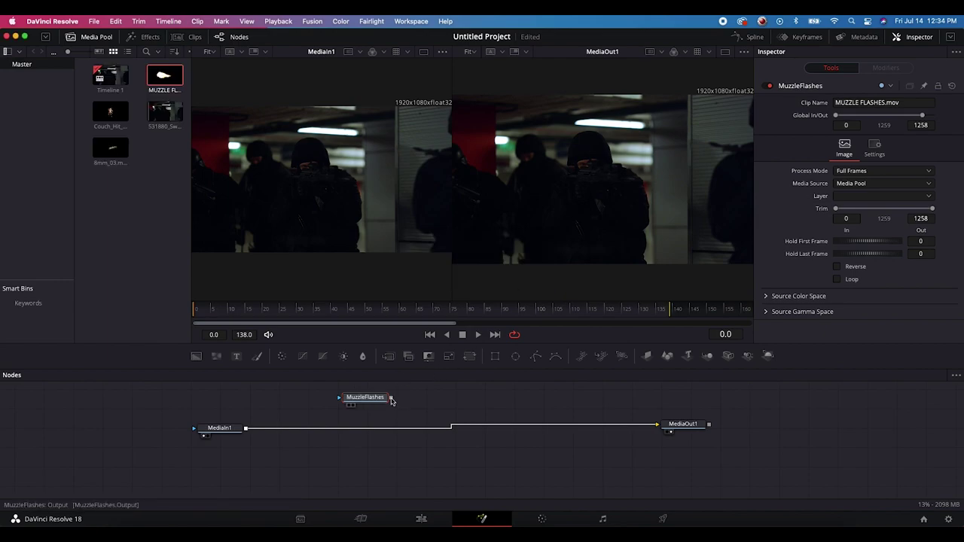
Merge the MuzzleFlashes node over MediaIn1 by connecting its output to the MediaIn1 output.
mouse_move(391, 399)
mouse_down()
mouse_move(275, 437)
mouse_move(245, 431)
mouse_up()
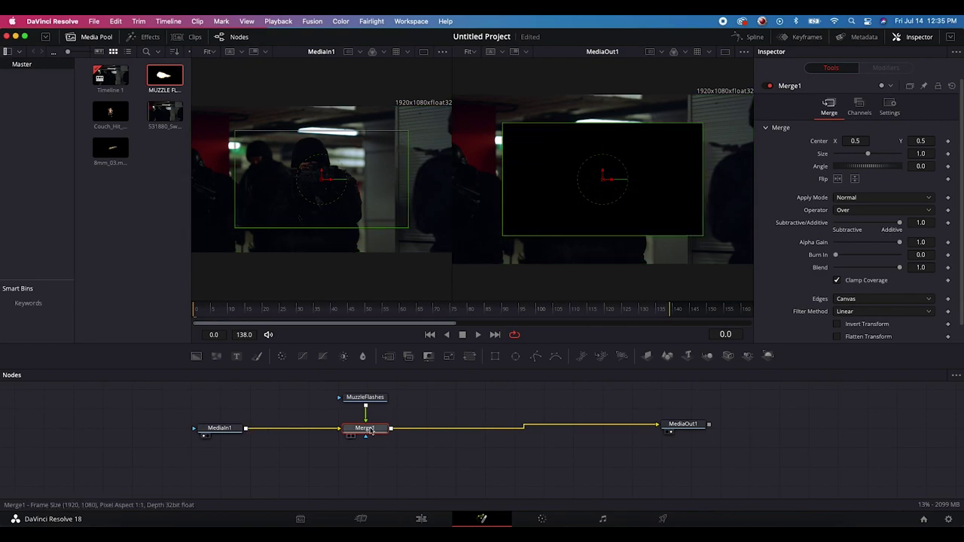
Reposition the MuzzleFlashes node above Merge1 and rename the MediaIn1 node LiveActionPlate.
drag(369, 429, 378, 384)
scroll(357, 427, up, 1)
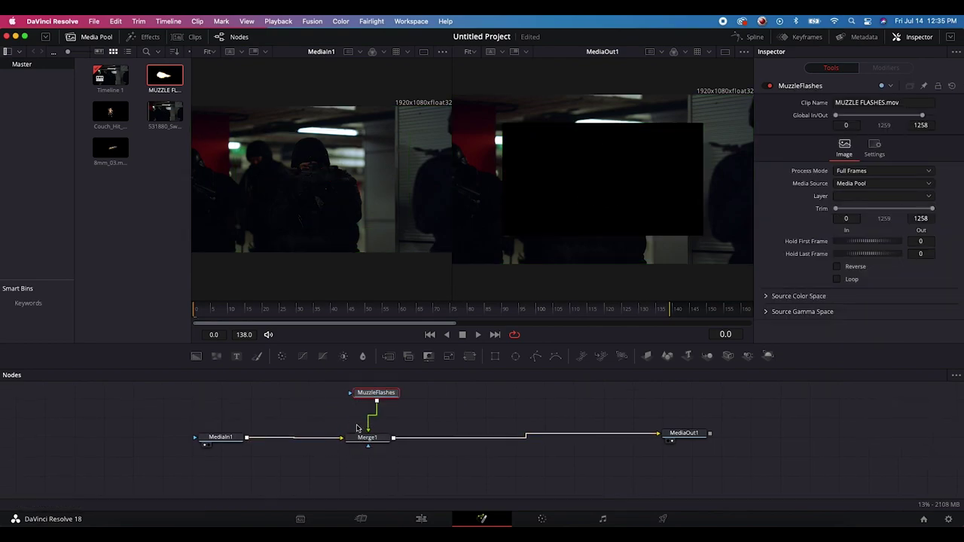
click(230, 442)
right_click(217, 442)
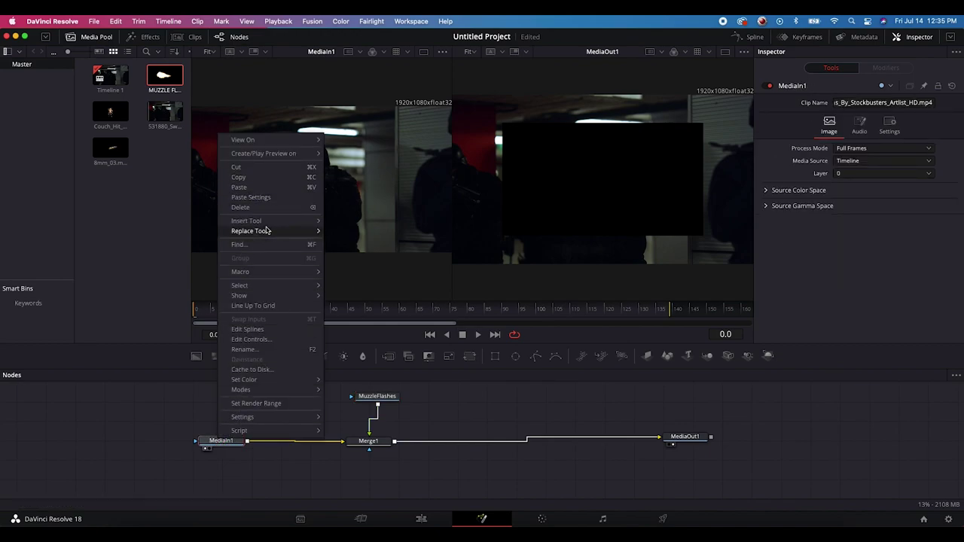
click(244, 349)
text(Live)
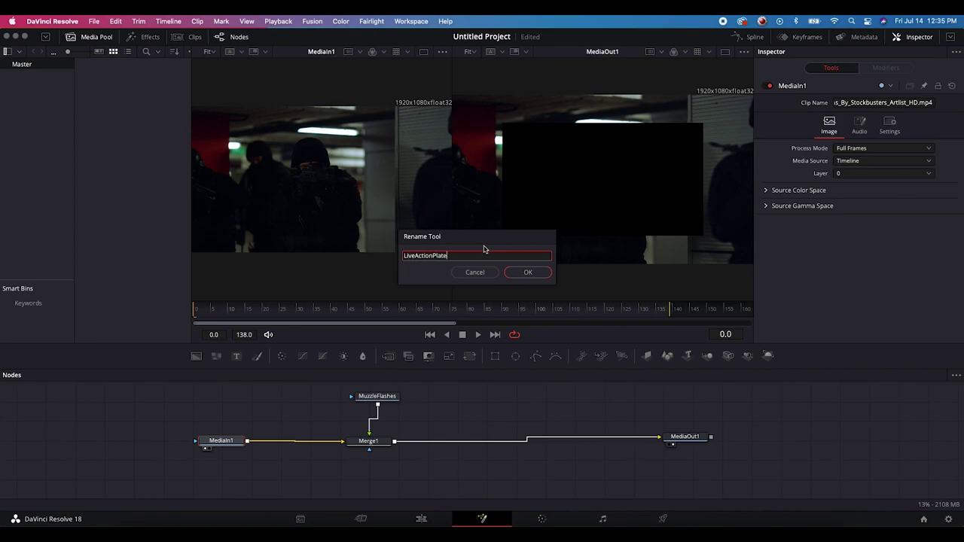
text(ActionPlate)
key(Return)
Enlarge the node graph area and spread the nodes out, with MuzzleFlashes directly above Merge1 and MediaOut1 level with it.
drag(388, 396, 430, 398)
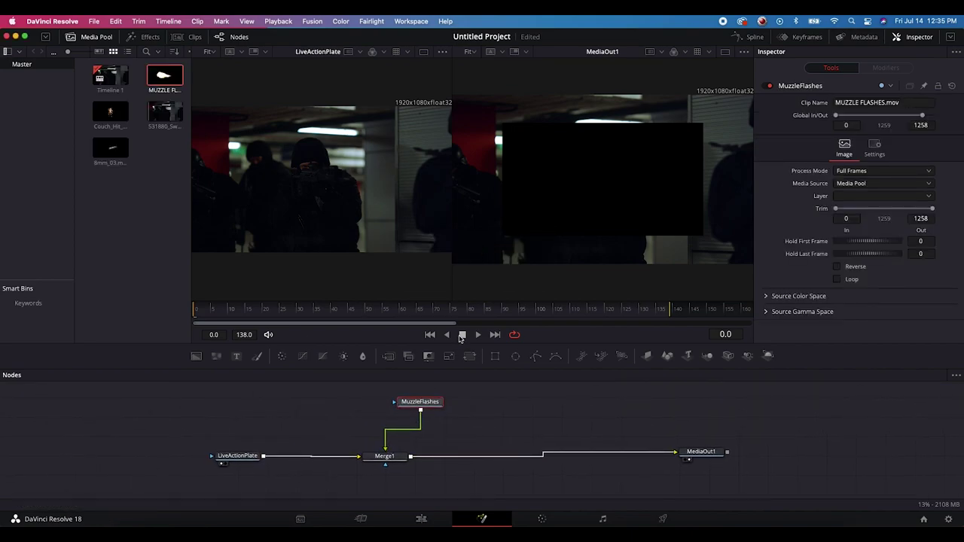
drag(494, 302, 495, 240)
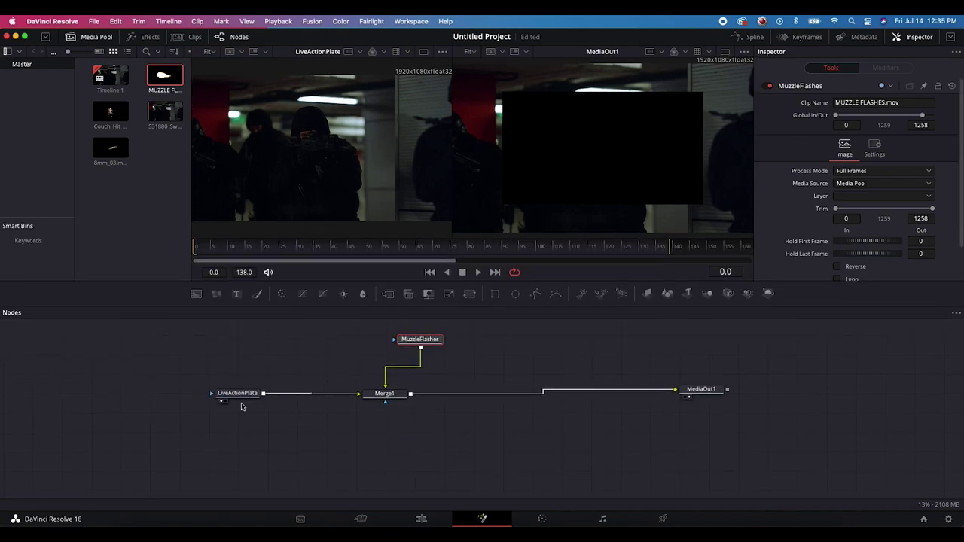
drag(240, 395, 184, 394)
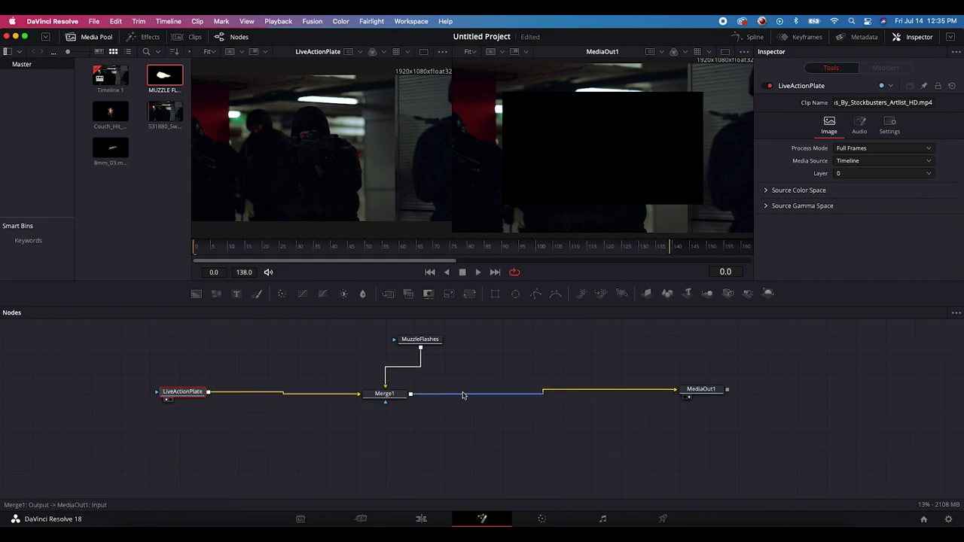
mouse_move(715, 397)
mouse_down()
mouse_move(699, 397)
mouse_move(719, 393)
mouse_up()
drag(400, 339, 362, 340)
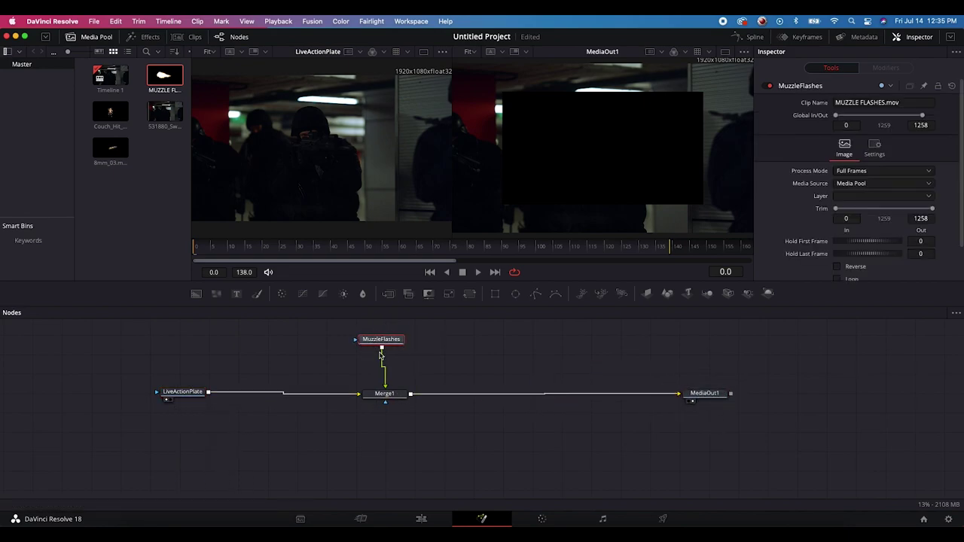
scroll(464, 394, up, 2)
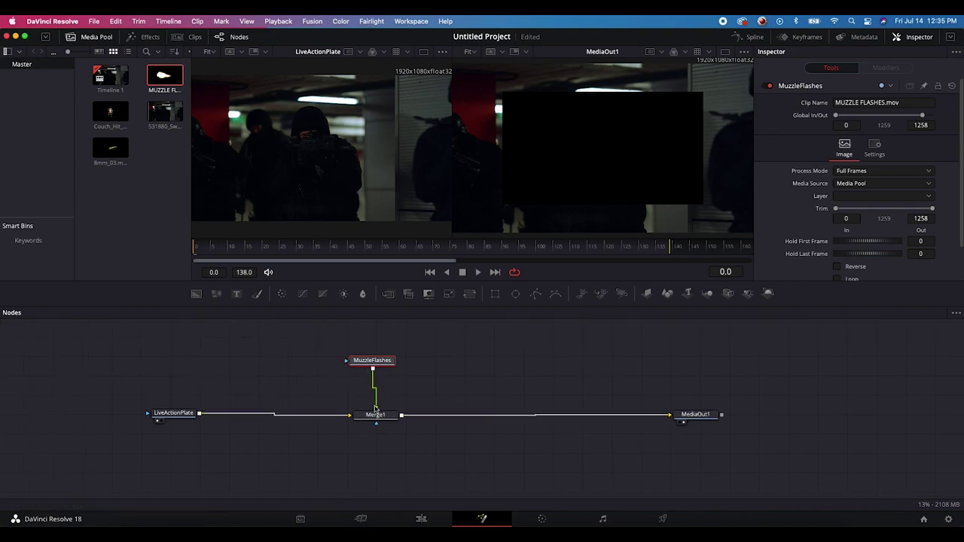
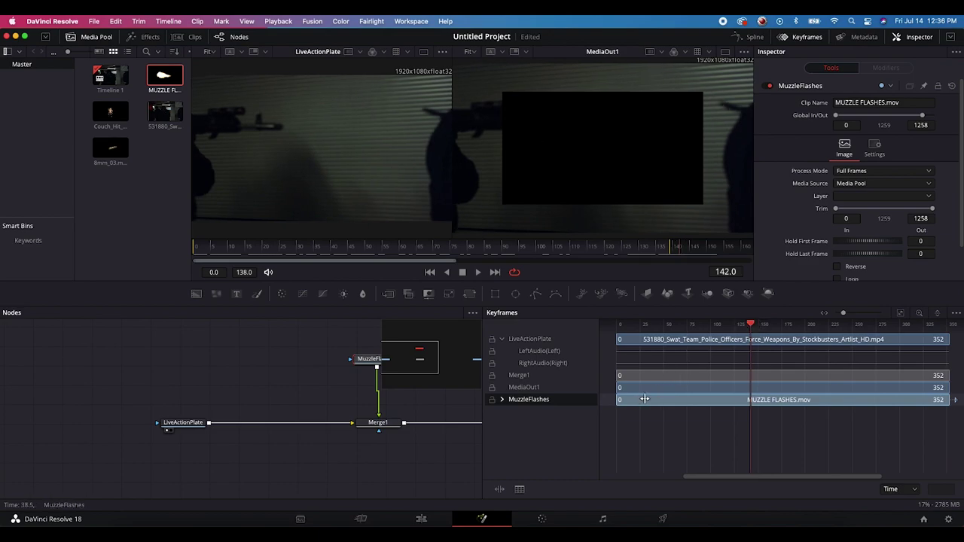
Trim the MuzzleFlashes clip to source frames 142 to 149 and move it to start at frame 40.
drag(618, 404, 752, 405)
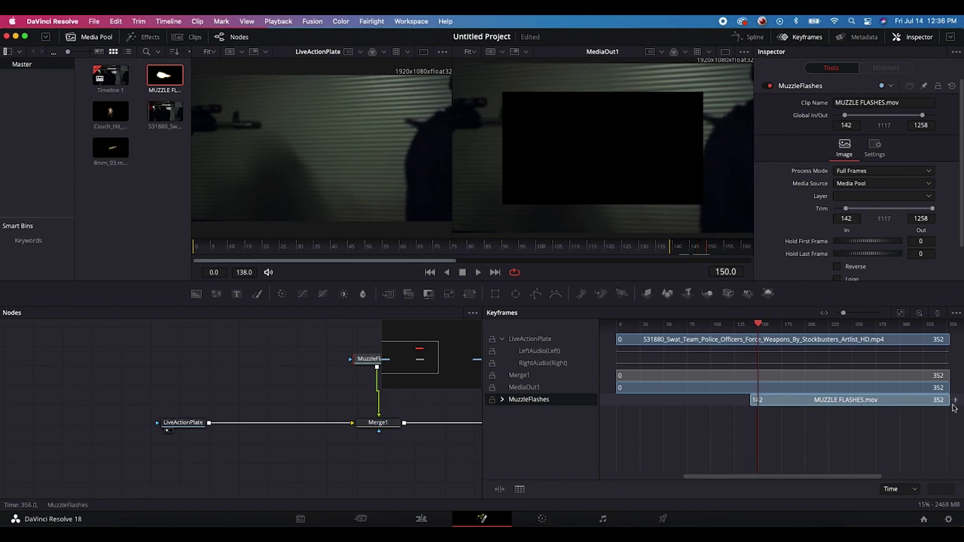
drag(950, 401, 658, 400)
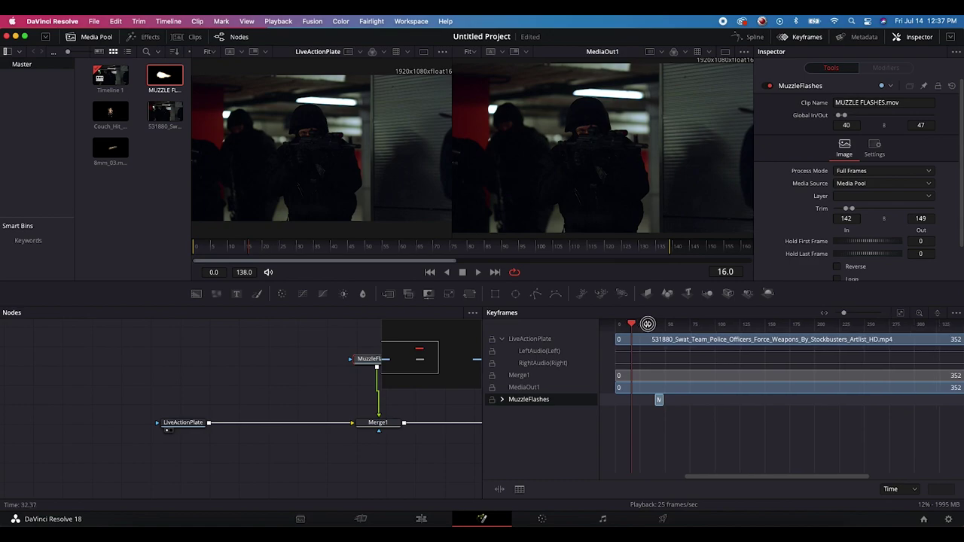
Shift the trimmed MuzzleFlashes clip slightly later in the composition and play back its timing against the footage.
drag(634, 324, 665, 324)
drag(659, 399, 667, 400)
click(654, 324)
key(space)
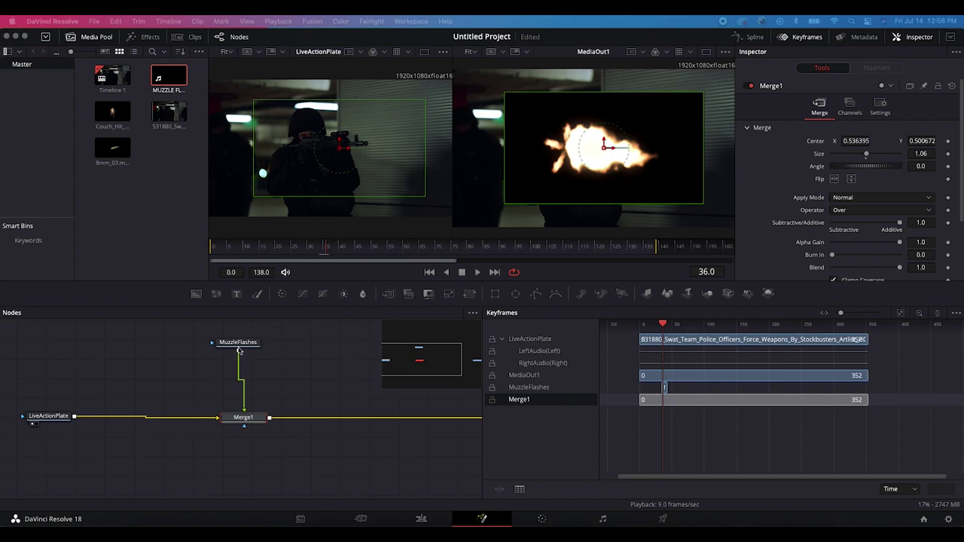
Set the Merge1 apply mode to Screen to drop the black background of the muzzle flash.
click(239, 346)
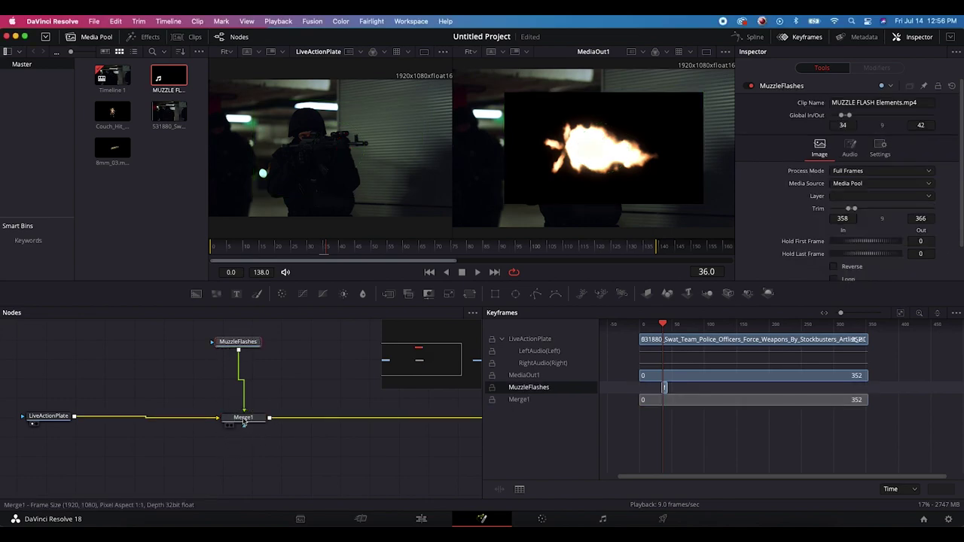
click(243, 420)
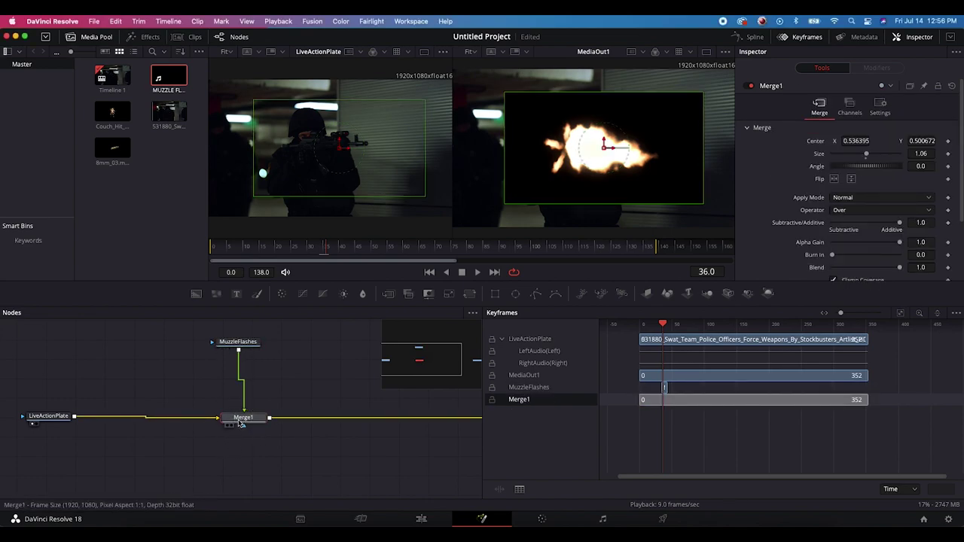
click(852, 197)
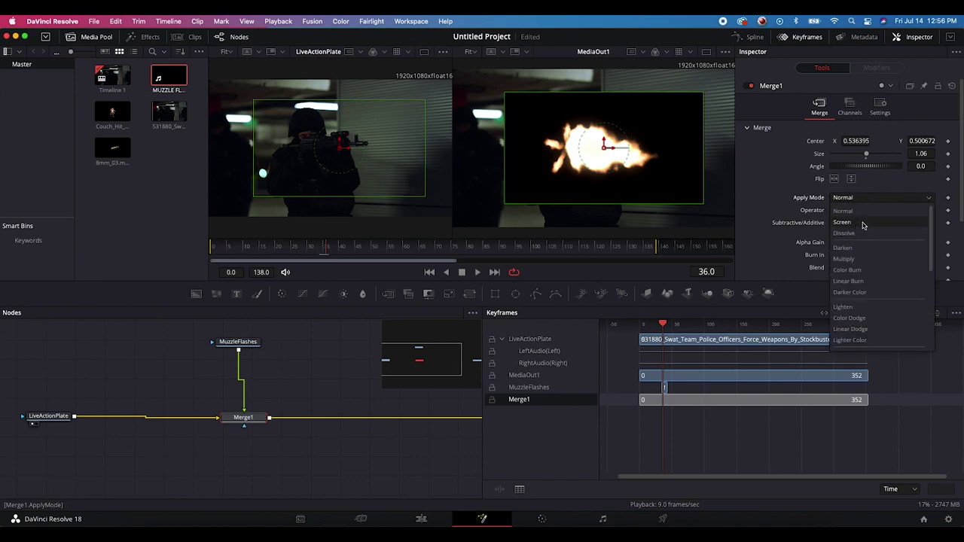
click(862, 223)
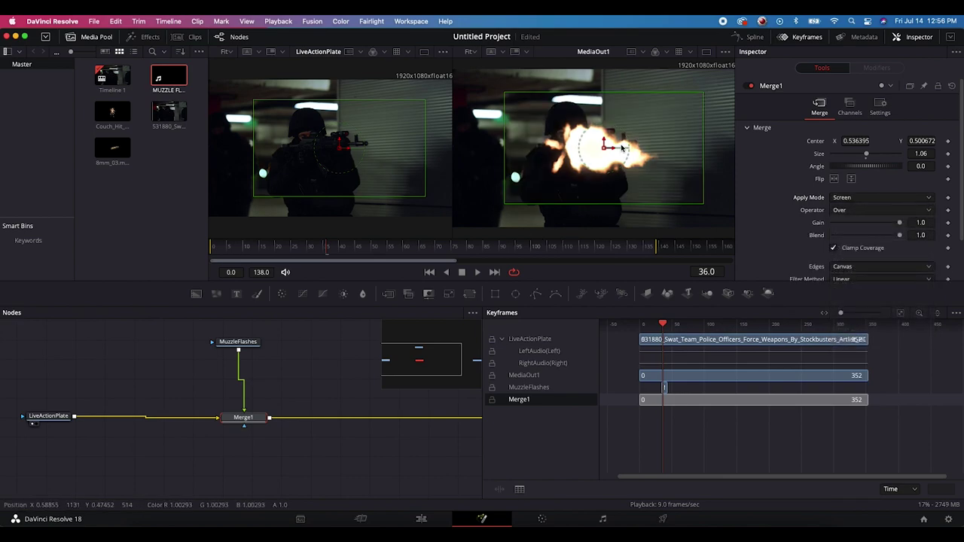
click(59, 413)
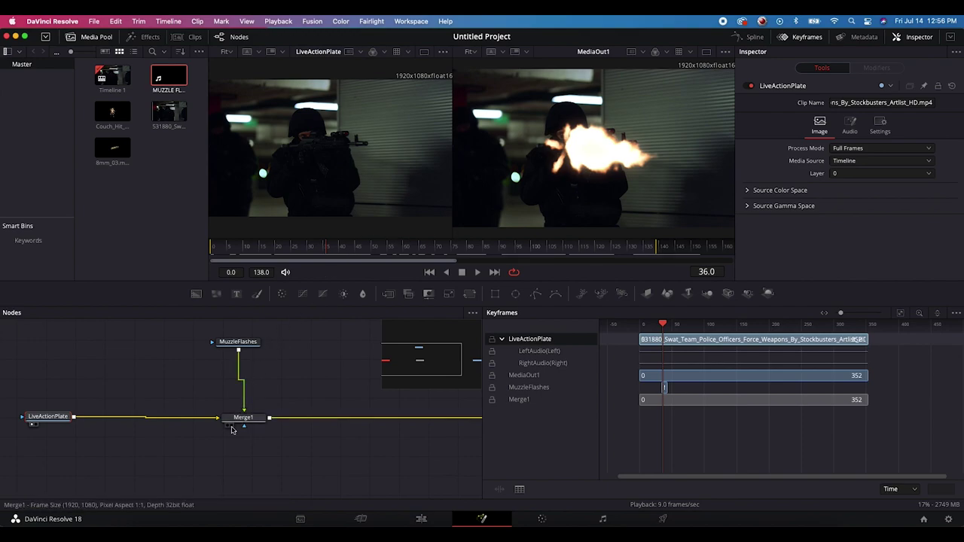
click(244, 419)
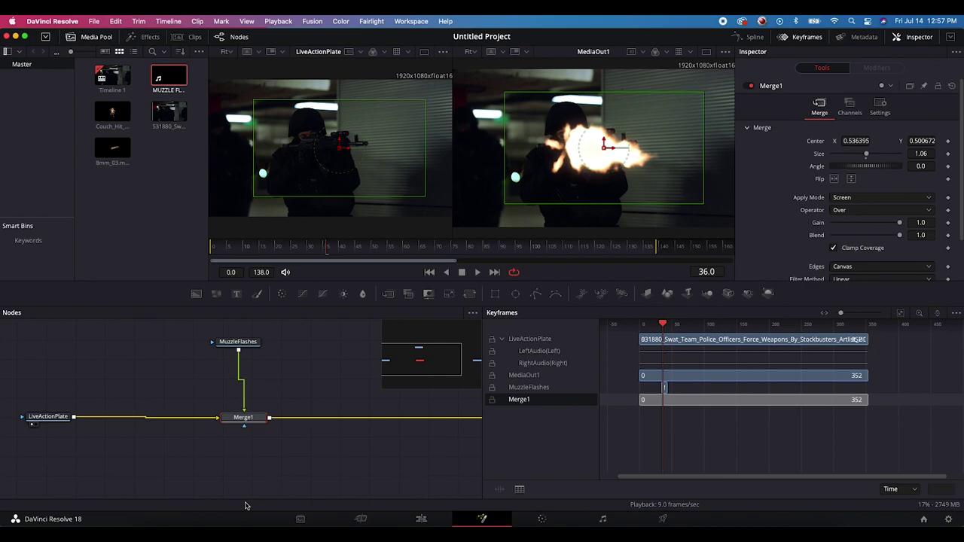
Hide the keyframes view and bring the whole node chain from LiveActionPlate to MediaOut1 into view.
scroll(369, 400, right, 2)
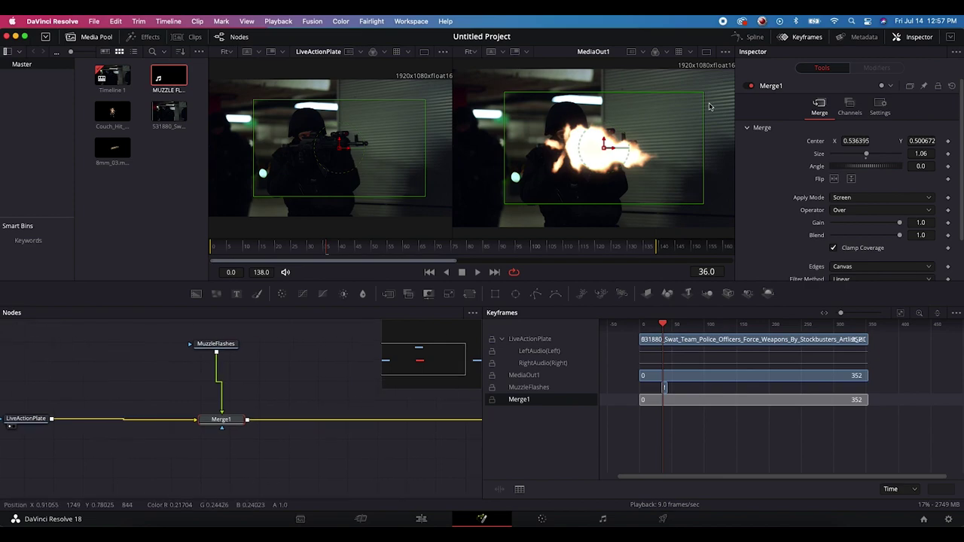
click(799, 36)
scroll(380, 390, left, 5)
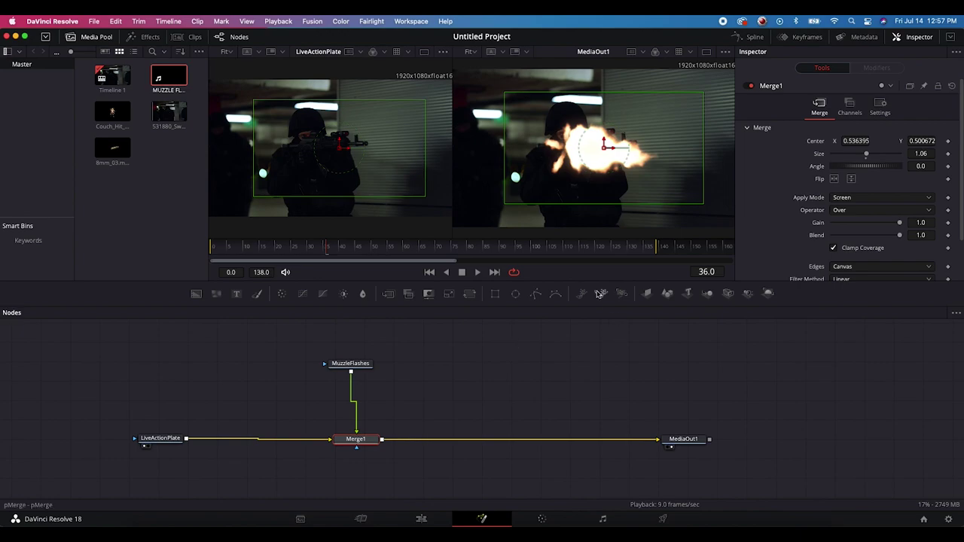
Insert a Transform node between MuzzleFlashes and Merge1 and place it midway on their connection.
click(351, 364)
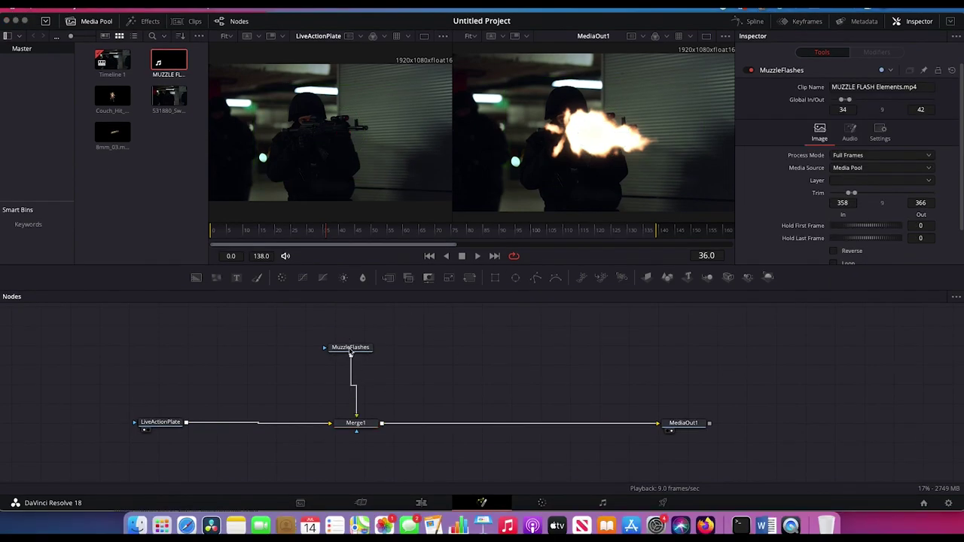
right_click(360, 340)
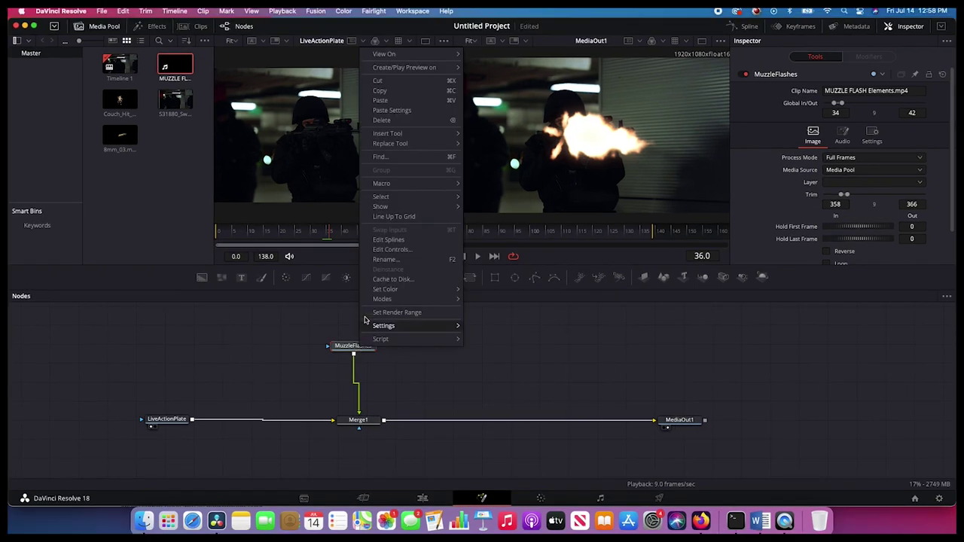
mouse_move(393, 133)
mouse_move(498, 479)
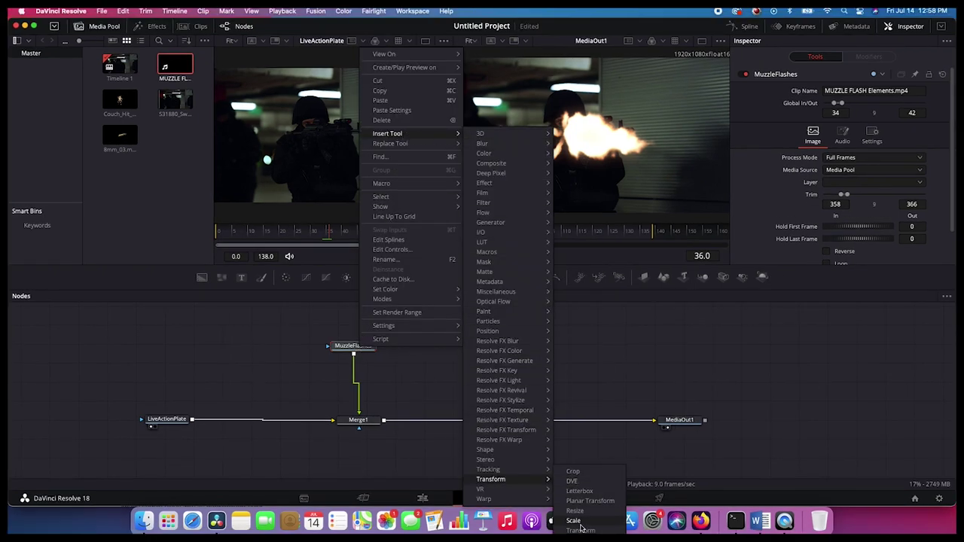
click(574, 520)
drag(361, 375, 364, 382)
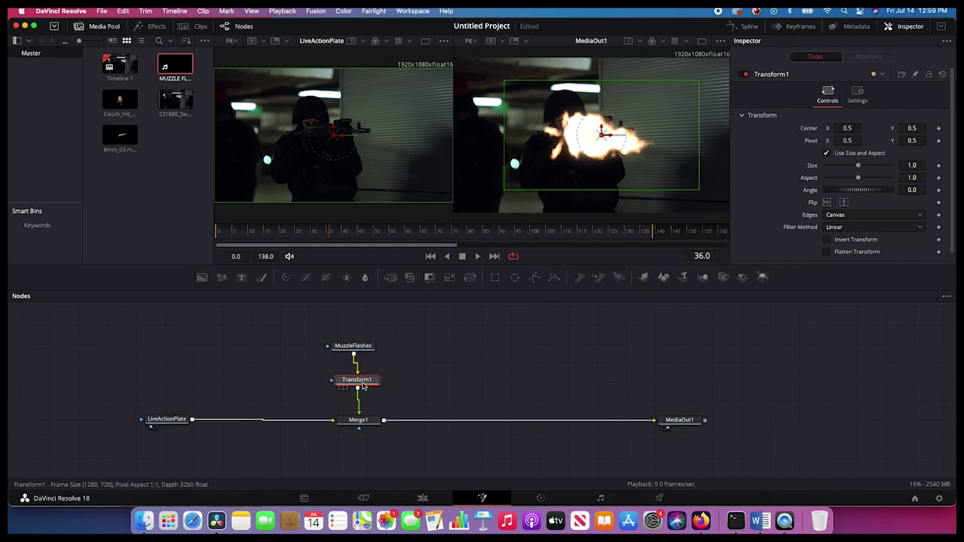
Align the flash with the rifle's muzzle using Transform1, with its center at about 0.834, 0.559 and its angle about 3.3.
mouse_move(602, 134)
mouse_down()
mouse_move(625, 138)
mouse_move(635, 126)
mouse_move(614, 149)
mouse_up()
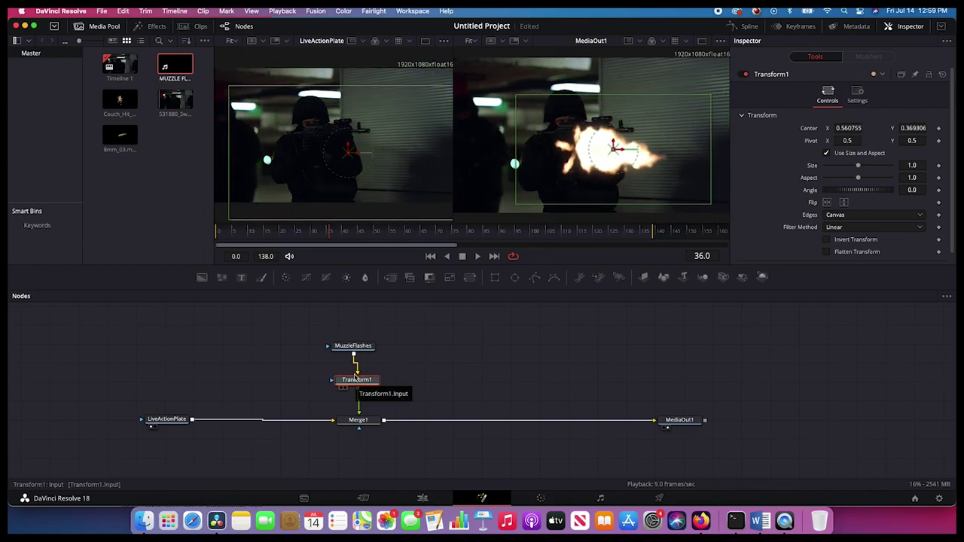
drag(614, 148, 665, 130)
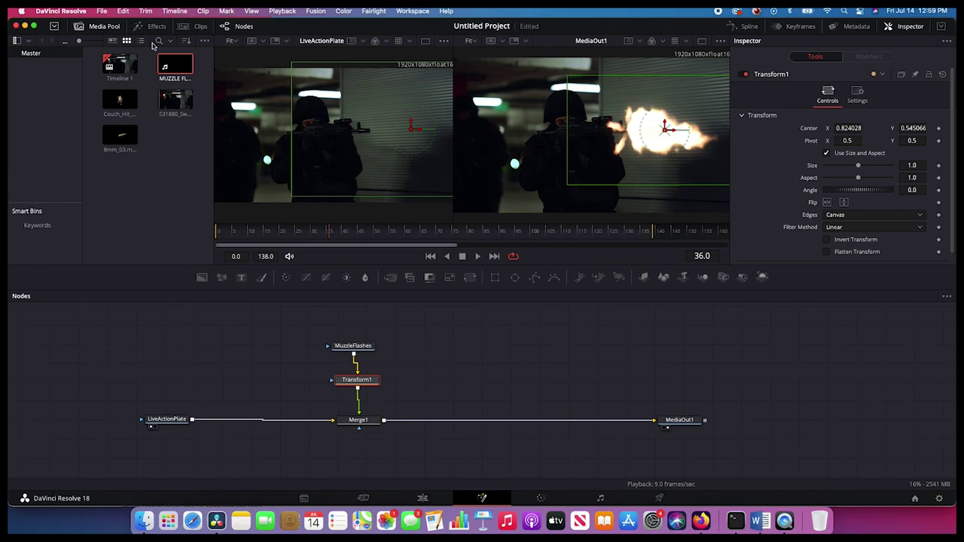
scroll(649, 131, right, 5)
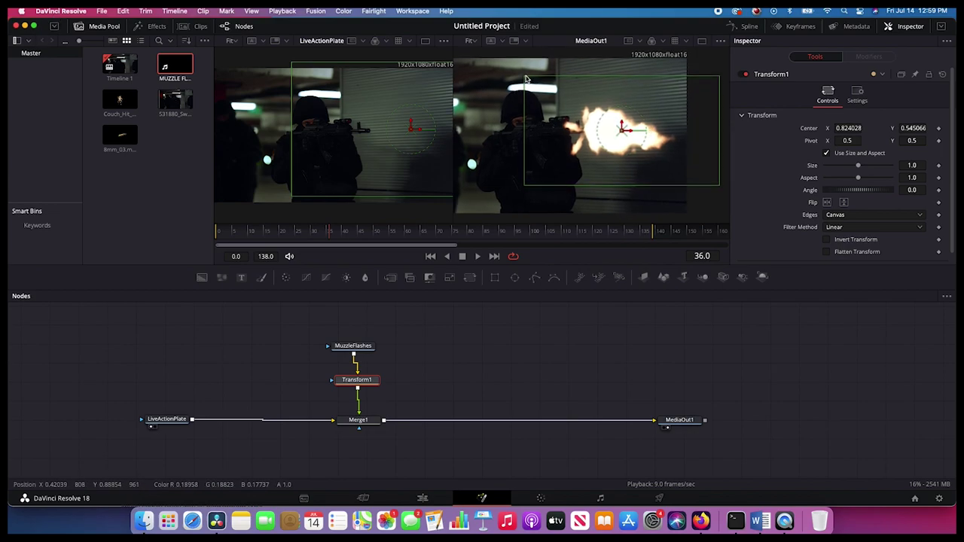
mouse_move(525, 78)
mouse_down()
mouse_move(549, 91)
mouse_move(516, 86)
mouse_move(535, 96)
mouse_move(527, 98)
mouse_move(523, 89)
mouse_up()
drag(623, 131, 619, 131)
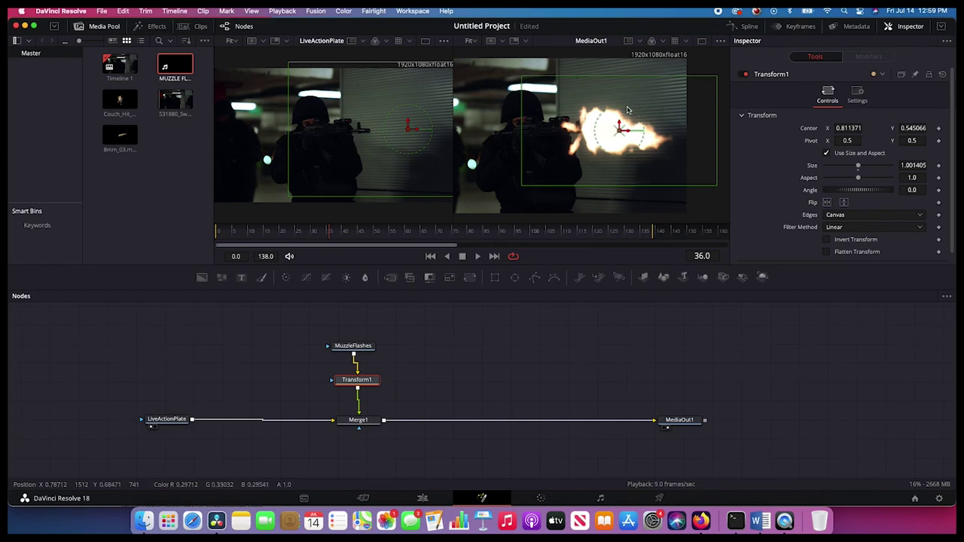
drag(626, 109, 625, 128)
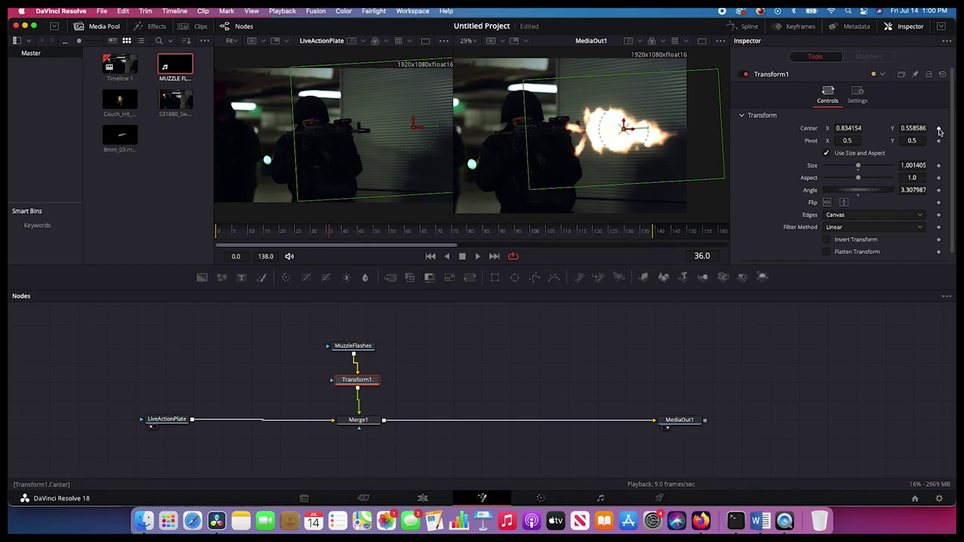
Keyframe Transform1's center at frame 36, and set it to about 0.834, 0.550 at frame 39.
click(939, 129)
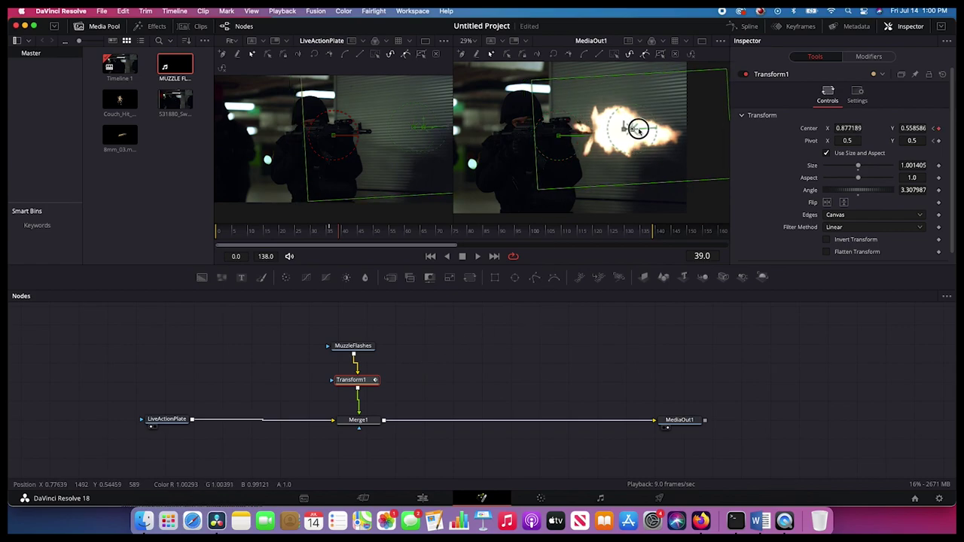
drag(624, 129, 625, 130)
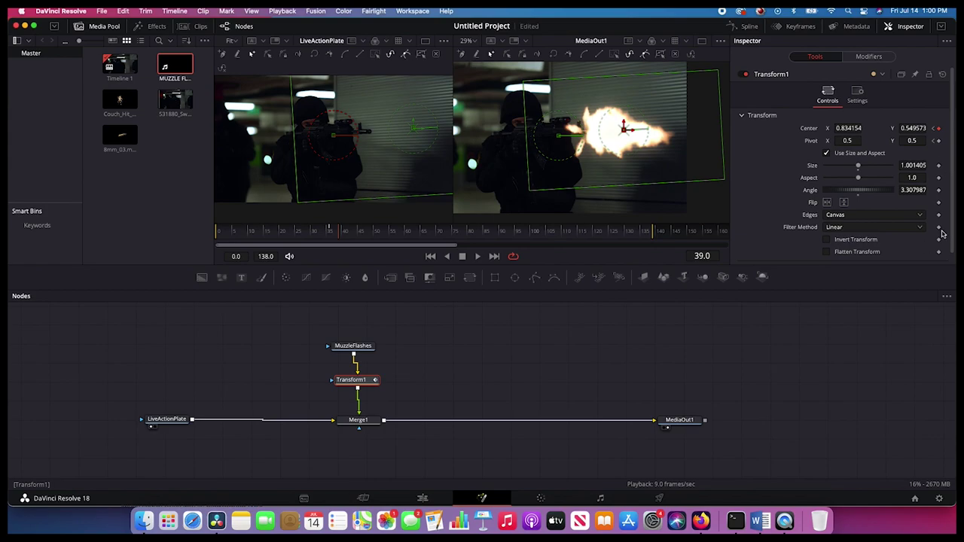
Keyframe Transform1's size at frame 39, enlarge the flash to about 1.07, and realign its center with the muzzle.
click(939, 166)
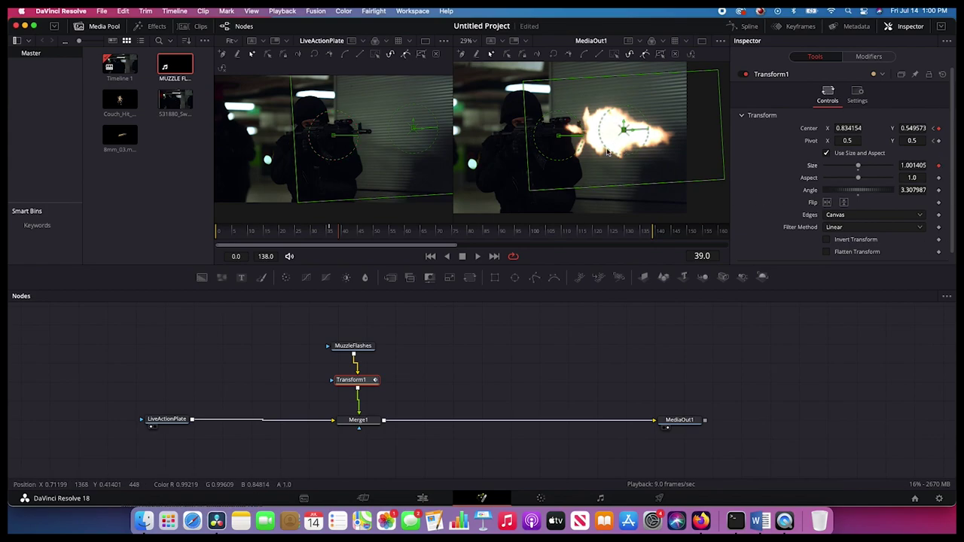
drag(724, 180, 732, 185)
drag(624, 129, 624, 126)
At frame 36, reduce Transform1's size to about 0.99 and shift its center X to about 0.827.
key(alt+bracketleft)
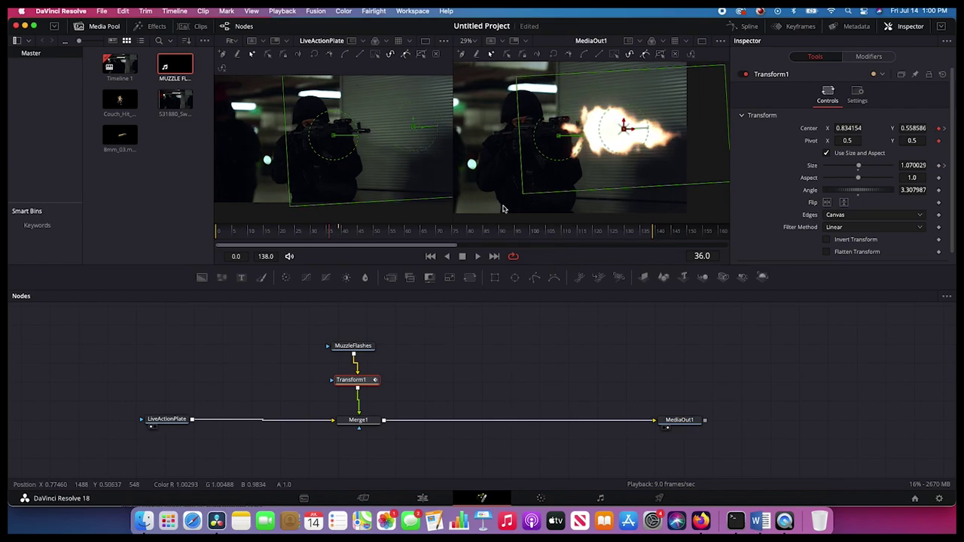
drag(526, 197, 530, 189)
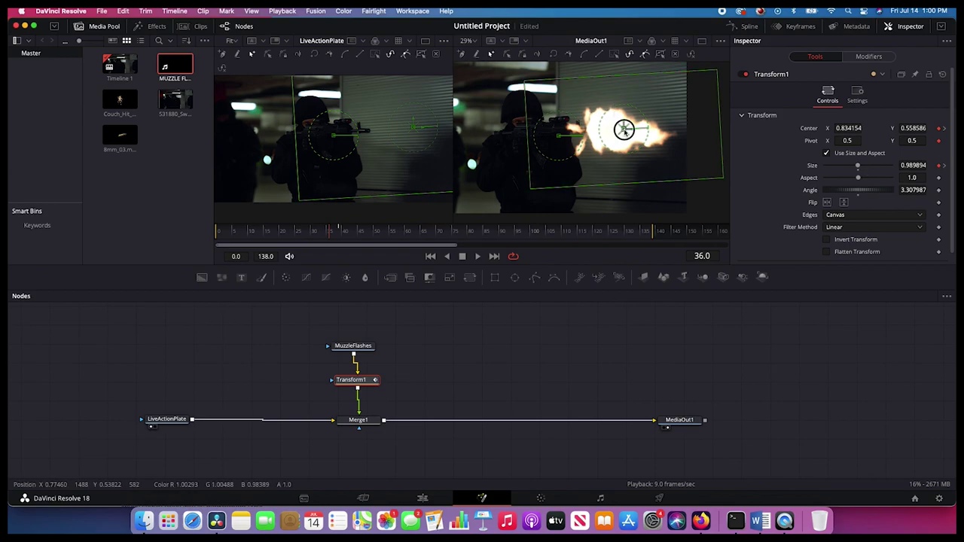
drag(624, 128, 622, 129)
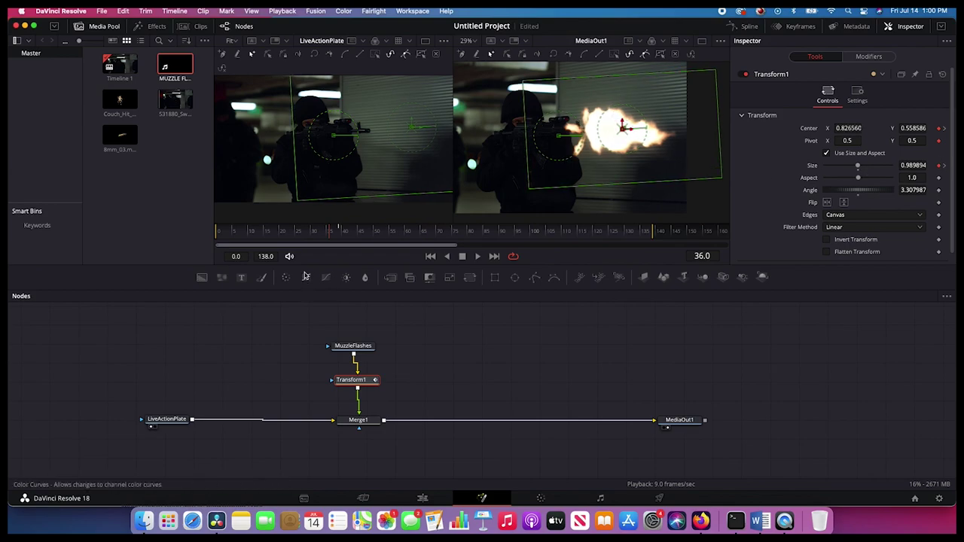
At frame 42, realign the flash with the muzzle using Transform1: center about 0.844, 0.559, size about 1.0 and angle about 6.3.
key(Right)
key(Right)
key(Right)
key(Right)
key(Right)
key(Right)
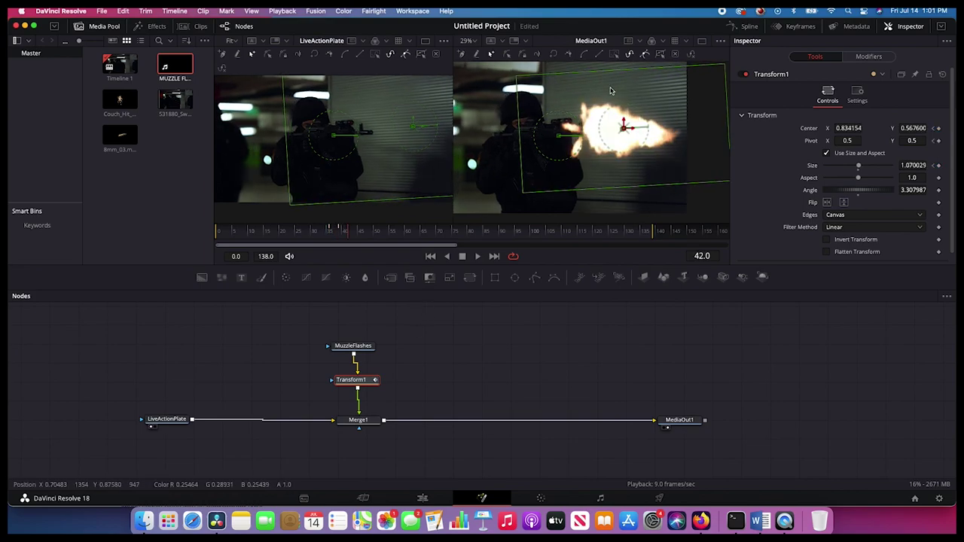
drag(624, 130, 629, 131)
drag(528, 194, 538, 191)
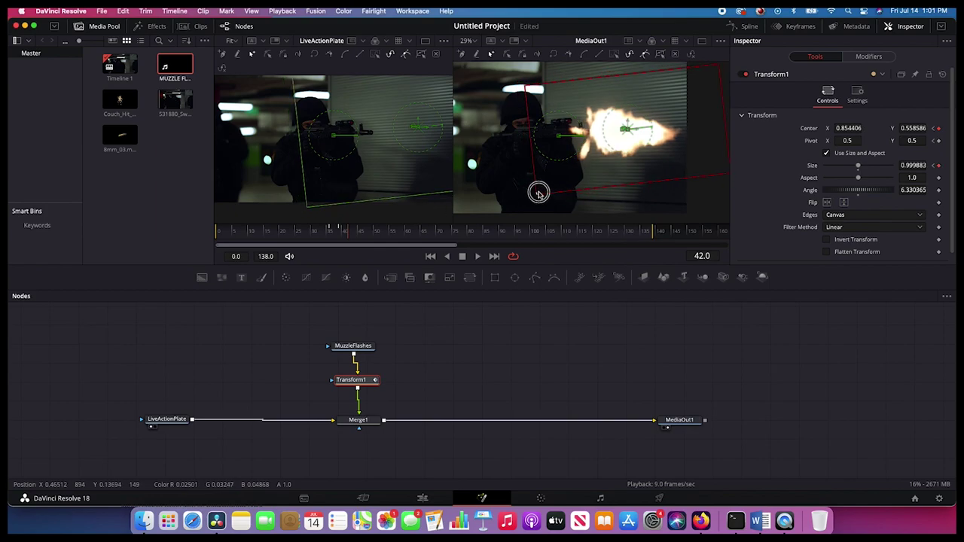
drag(626, 129, 623, 128)
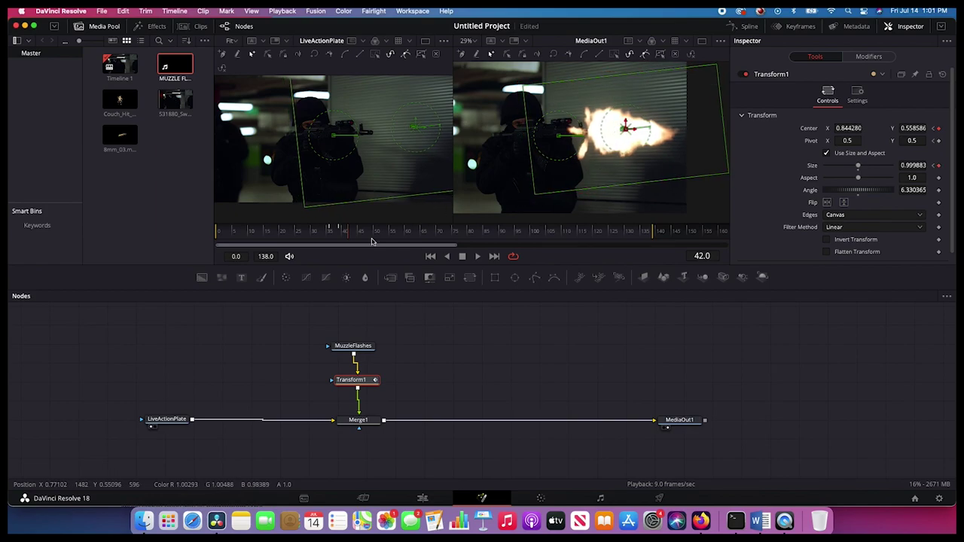
Play back the composite and inspect the muzzle flash close up at frame 36.
click(667, 390)
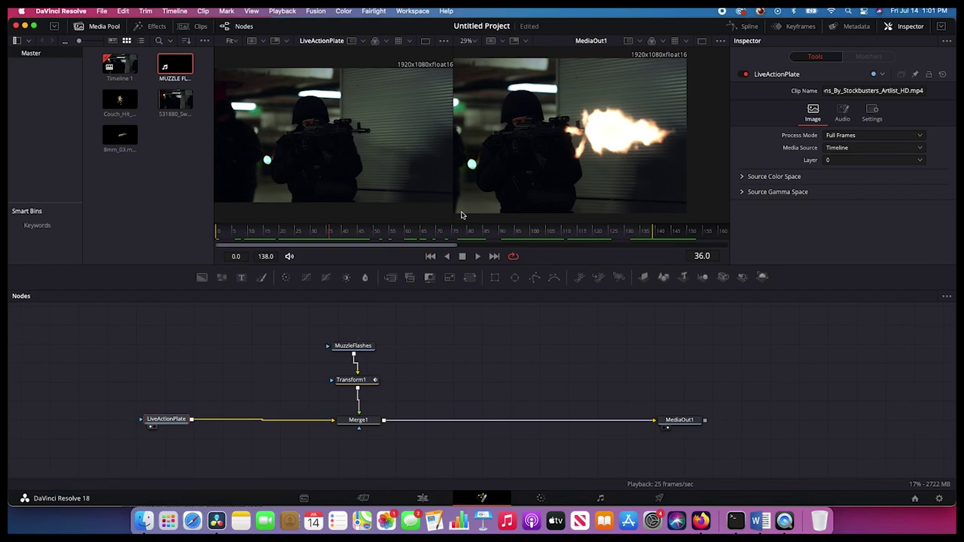
click(277, 233)
key(space)
drag(276, 231, 330, 230)
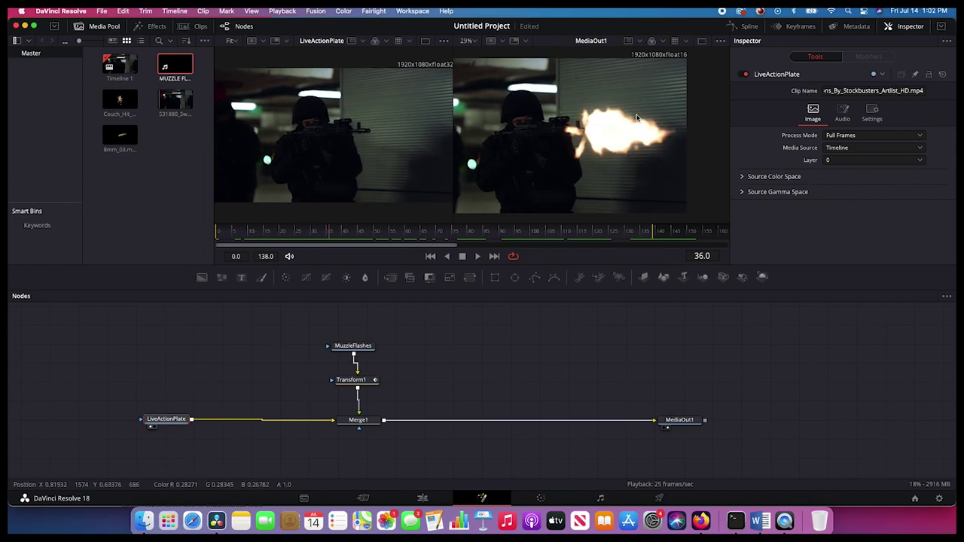
scroll(663, 140, up, 3)
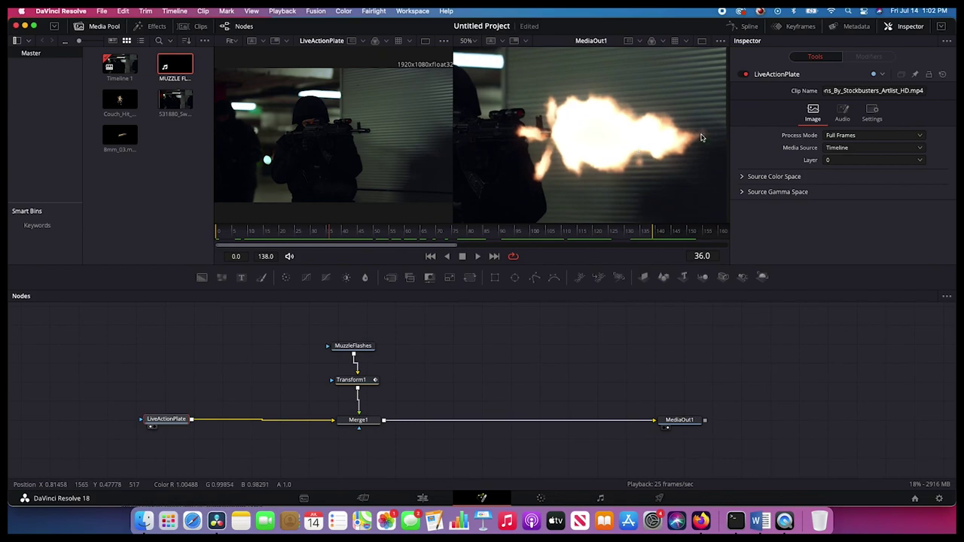
Shift the MuzzleFlashes and Transform1 nodes up and insert a Color Corrector between Transform1 and Merge1.
drag(386, 340, 361, 370)
click(408, 354)
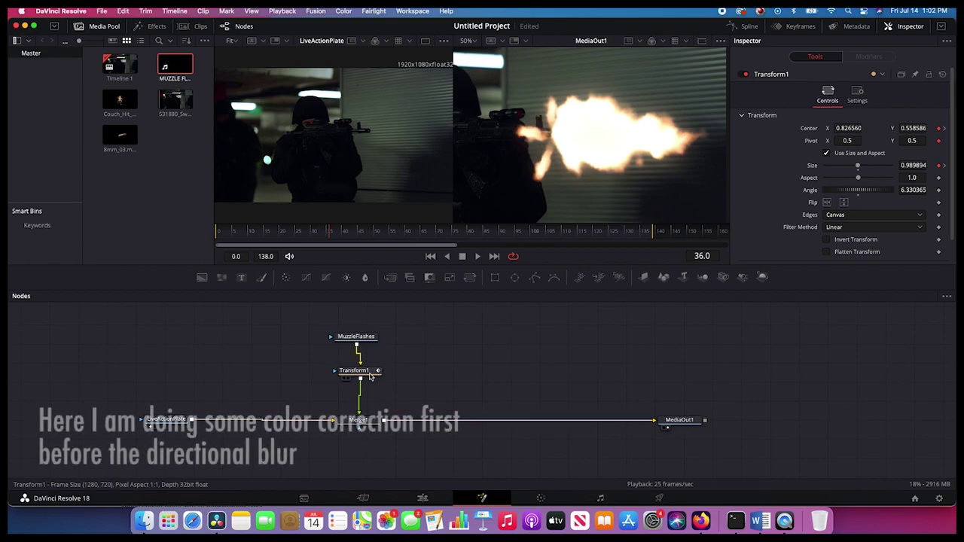
click(369, 372)
right_click(369, 374)
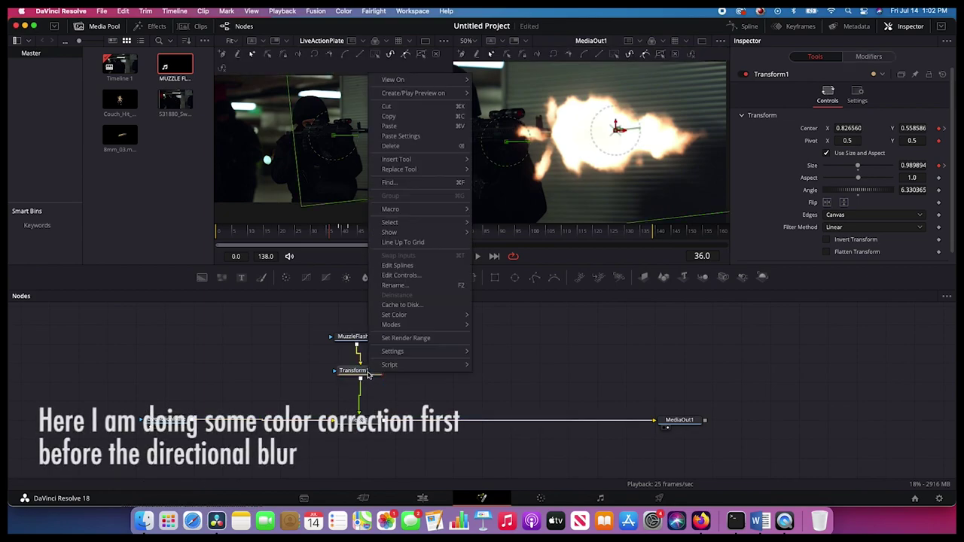
mouse_move(443, 157)
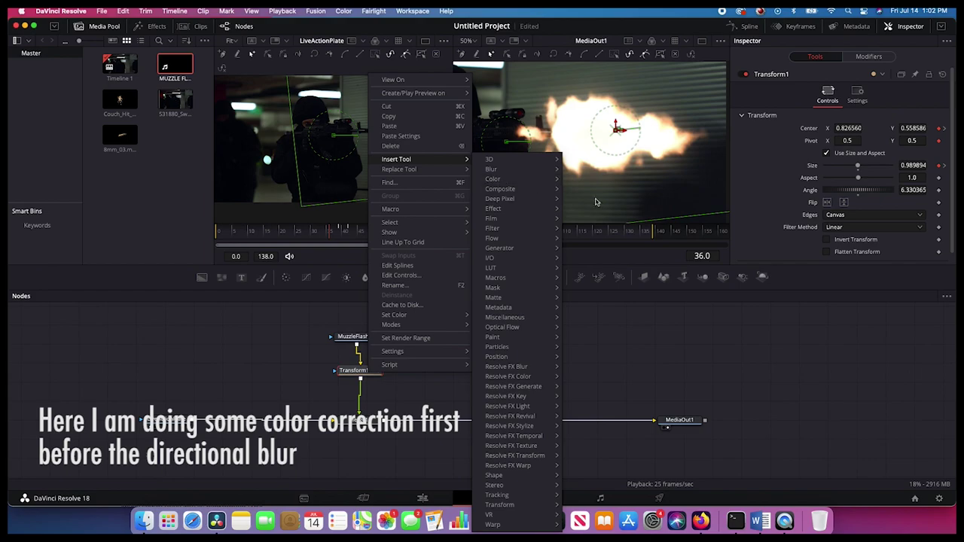
mouse_move(520, 180)
click(610, 211)
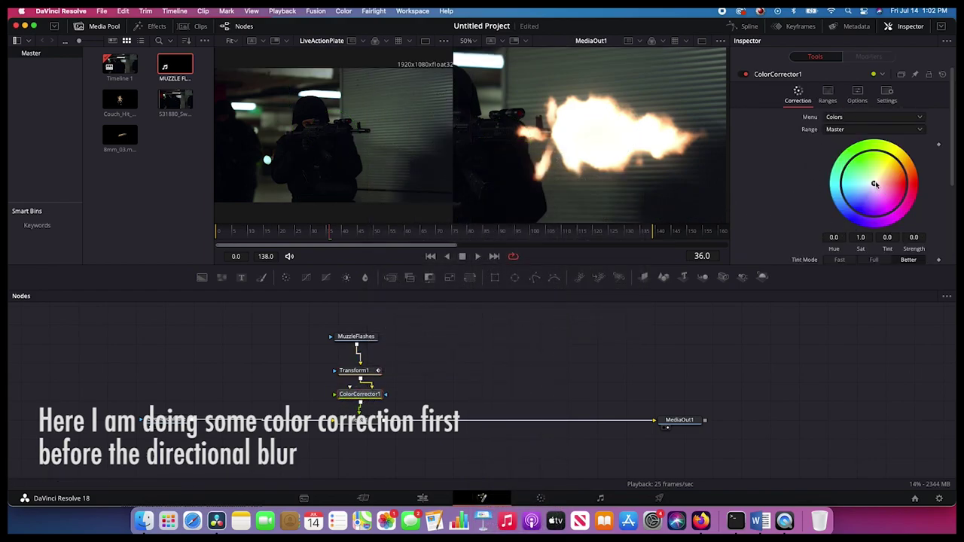
Tint the flash slightly toward yellow-orange in ColorCorrector1, with strength about 0.128, and reduce its saturation to about 0.87.
drag(875, 184, 883, 174)
scroll(878, 181, down, 4)
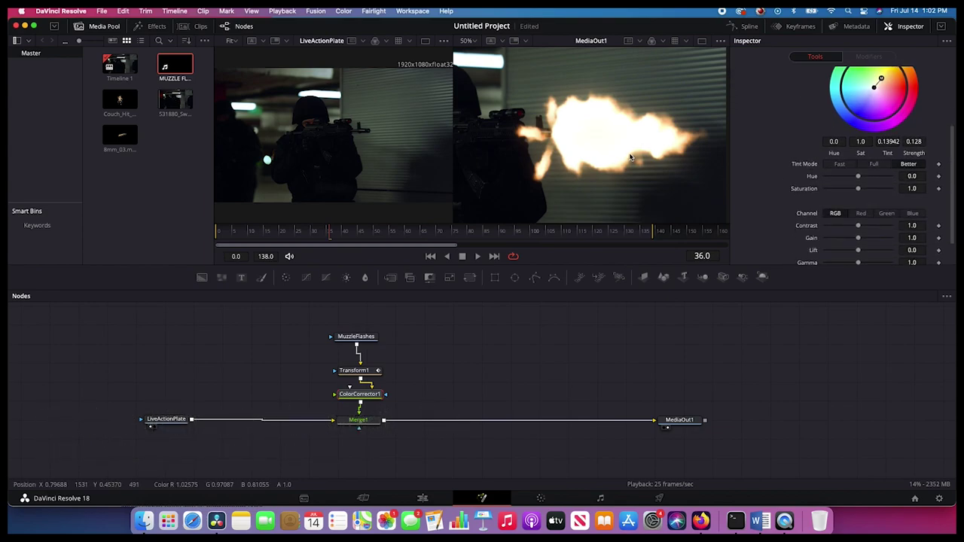
click(470, 40)
click(472, 57)
drag(859, 189, 854, 190)
Raise ColorCorrector1's gamma to about 1.09 and its gain to about 1.06.
scroll(854, 192, down, 2)
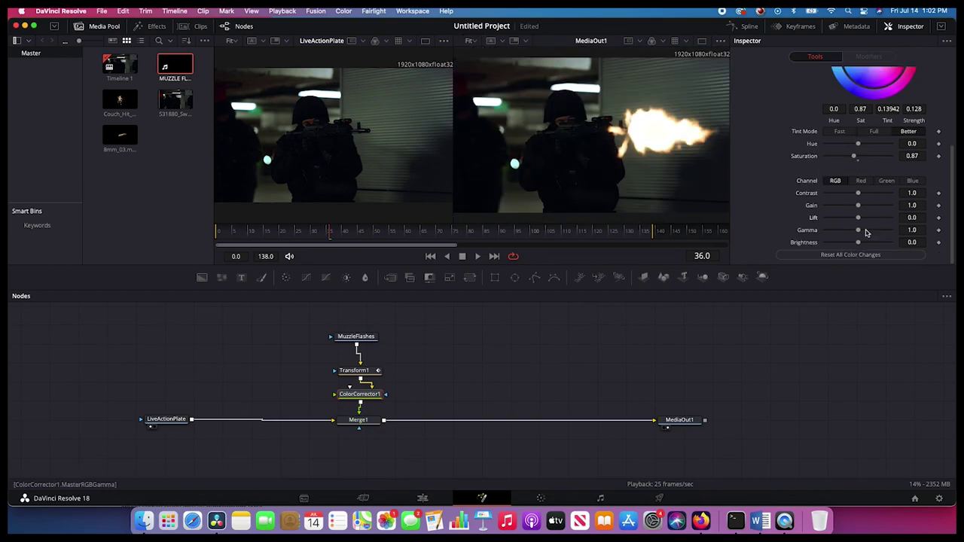
drag(859, 231, 865, 231)
drag(872, 230, 859, 231)
drag(858, 205, 859, 208)
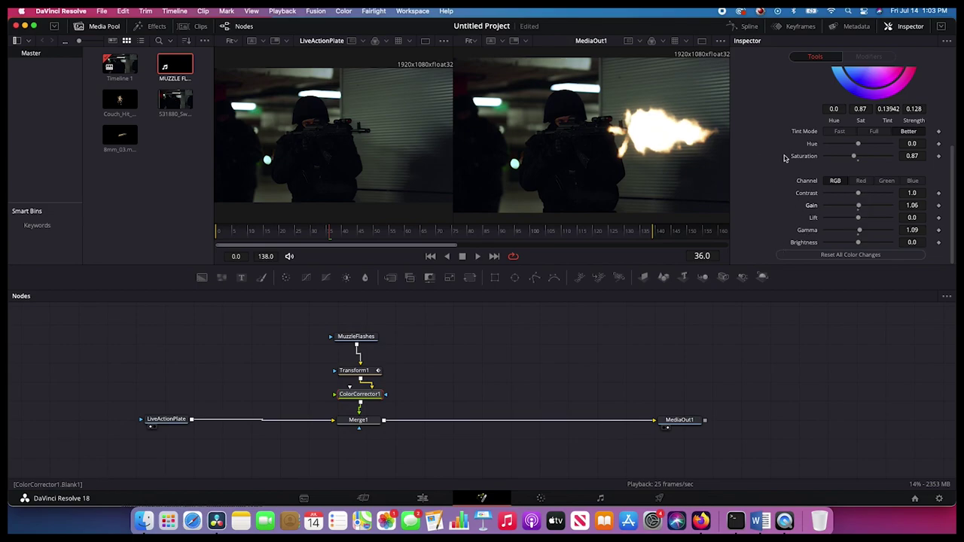
scroll(784, 157, up, 3)
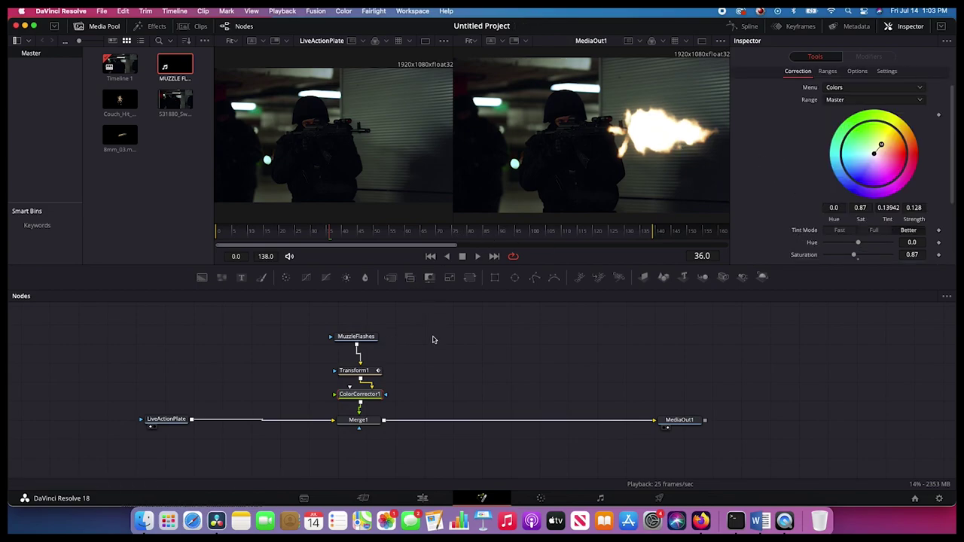
Move ColorCorrector1 ahead of Transform1 so that it sits between MuzzleFlashes and Transform1 in the node chain.
drag(411, 324, 411, 347)
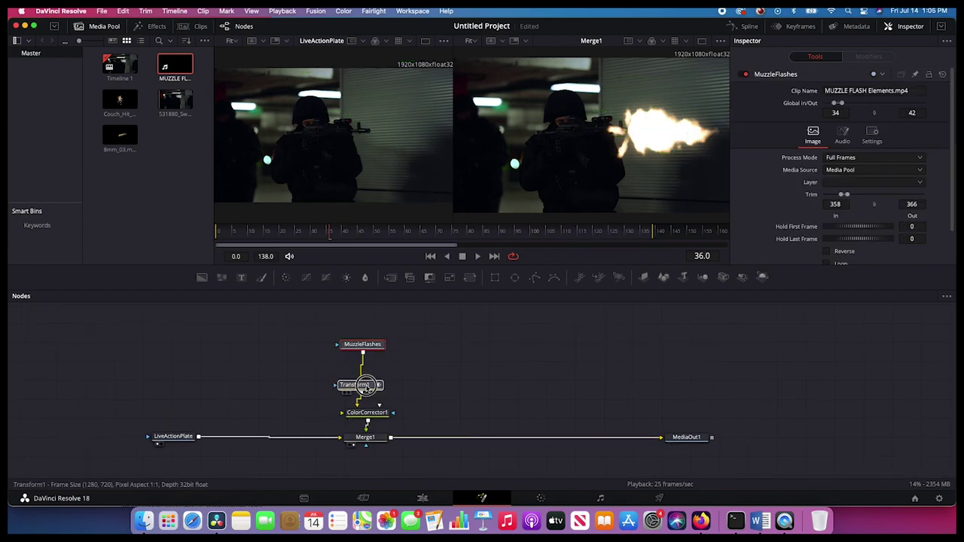
drag(365, 386, 374, 389)
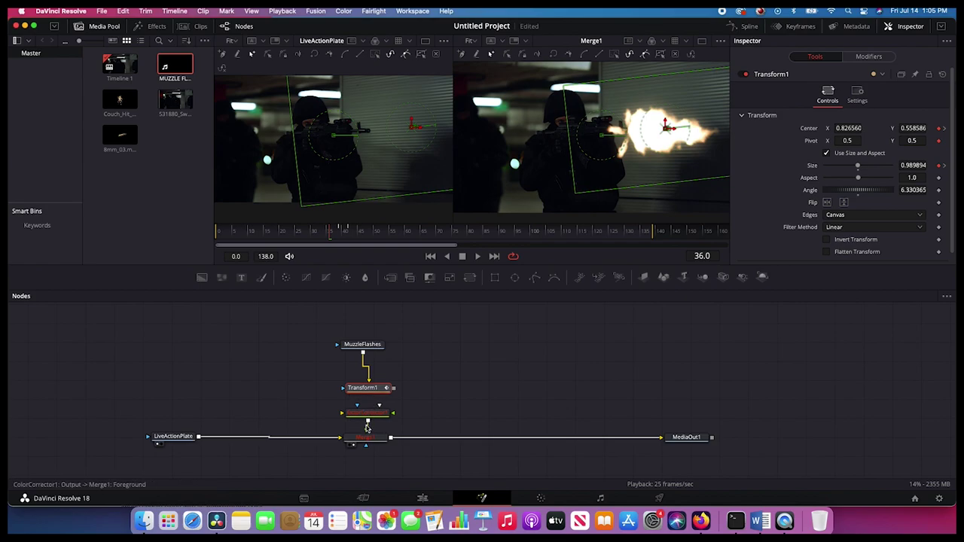
drag(362, 412, 381, 406)
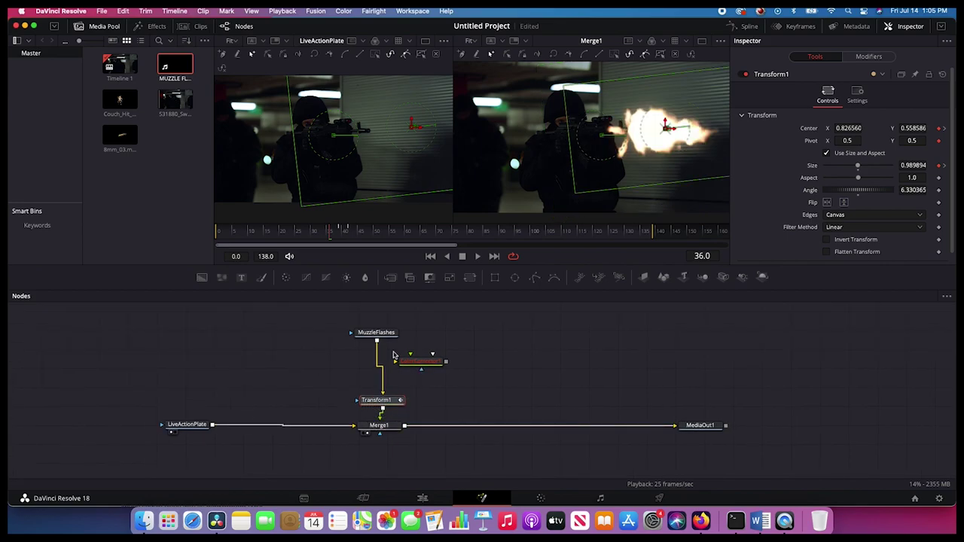
drag(377, 340, 382, 396)
drag(419, 361, 378, 378)
drag(383, 335, 386, 321)
click(380, 400)
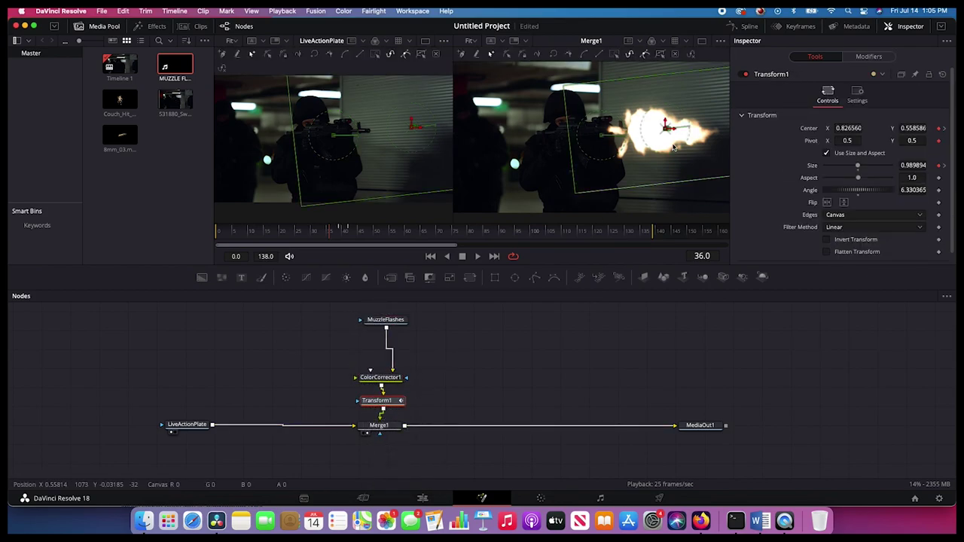
Insert a Directional Blur directly after the MuzzleFlashes node.
scroll(620, 92, right, 2)
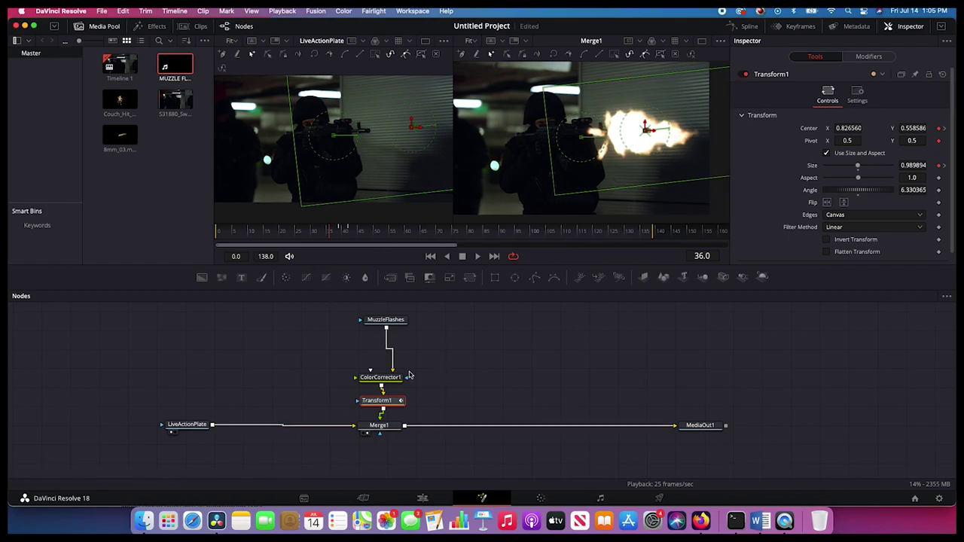
drag(389, 317, 383, 322)
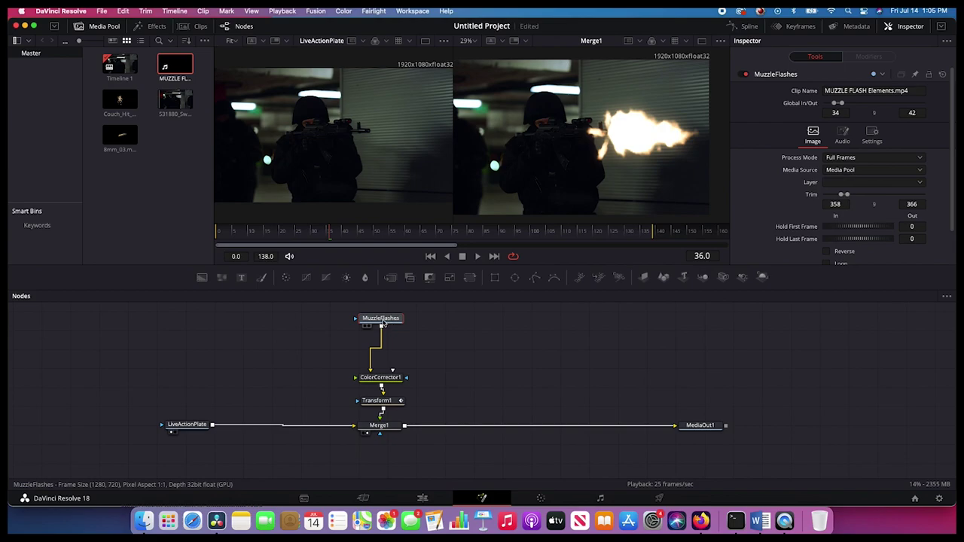
right_click(383, 323)
mouse_move(422, 107)
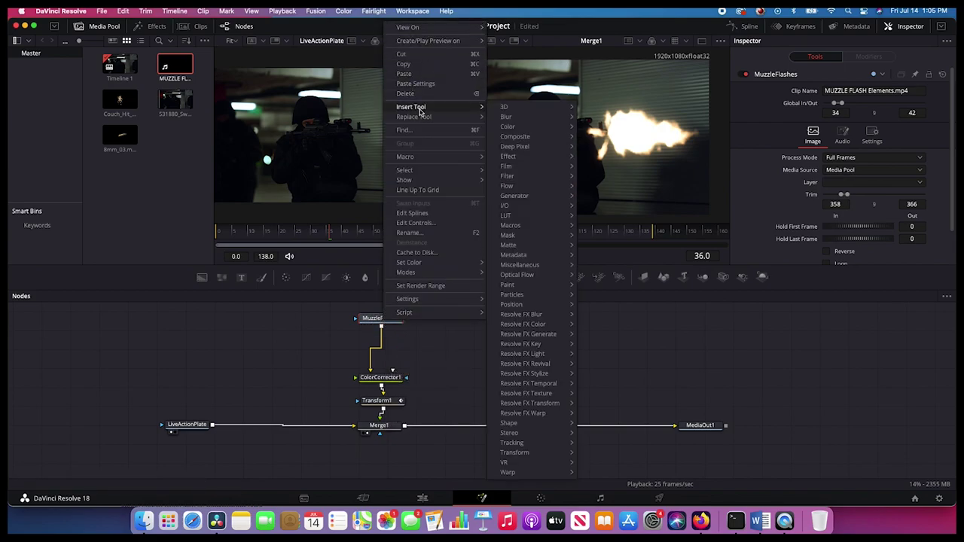
mouse_move(512, 117)
click(607, 134)
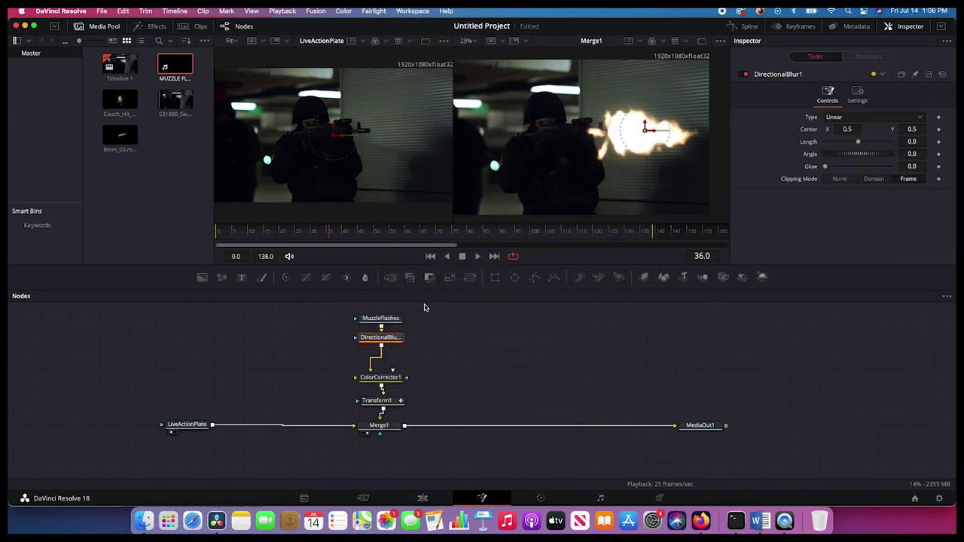
Set DirectionalBlur1 to the Zoom type, with length about 0.073 and its center near the muzzle at about 0.362, 0.509.
click(863, 118)
click(837, 154)
drag(861, 143, 886, 143)
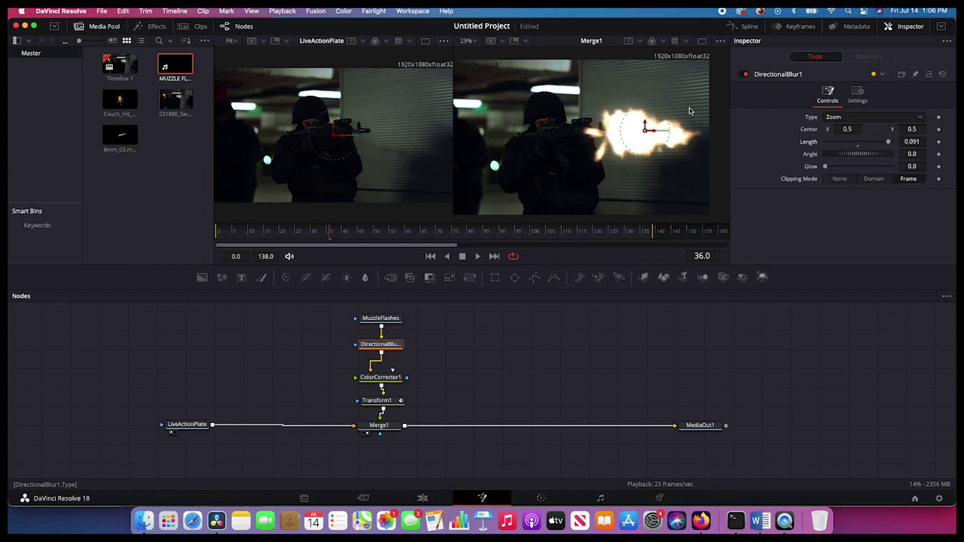
drag(645, 130, 619, 132)
mouse_move(888, 141)
mouse_down()
mouse_move(833, 143)
mouse_move(866, 143)
mouse_move(859, 151)
mouse_move(897, 141)
mouse_move(803, 147)
mouse_move(879, 143)
mouse_up()
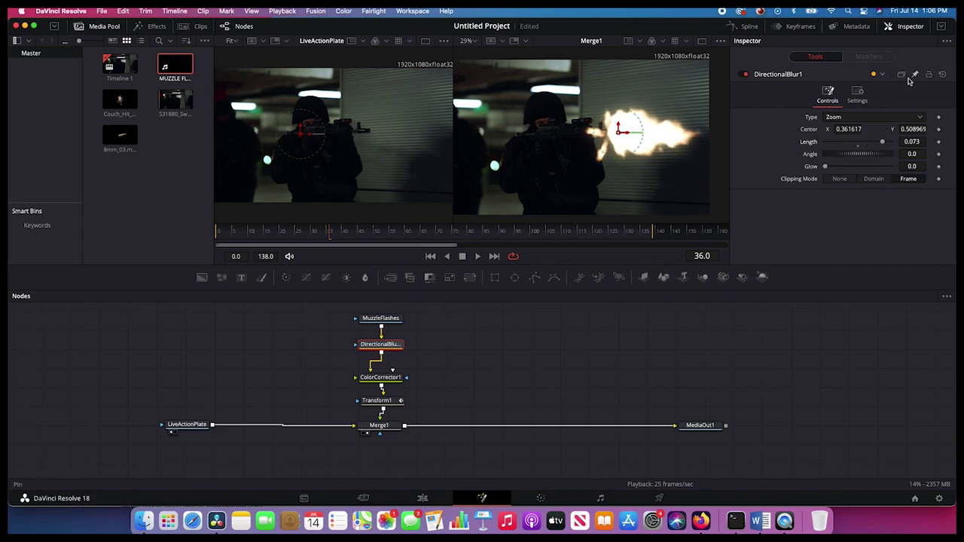
Compare the flash with and without the directional blur, and review the shot in playback.
click(745, 74)
click(744, 74)
click(387, 378)
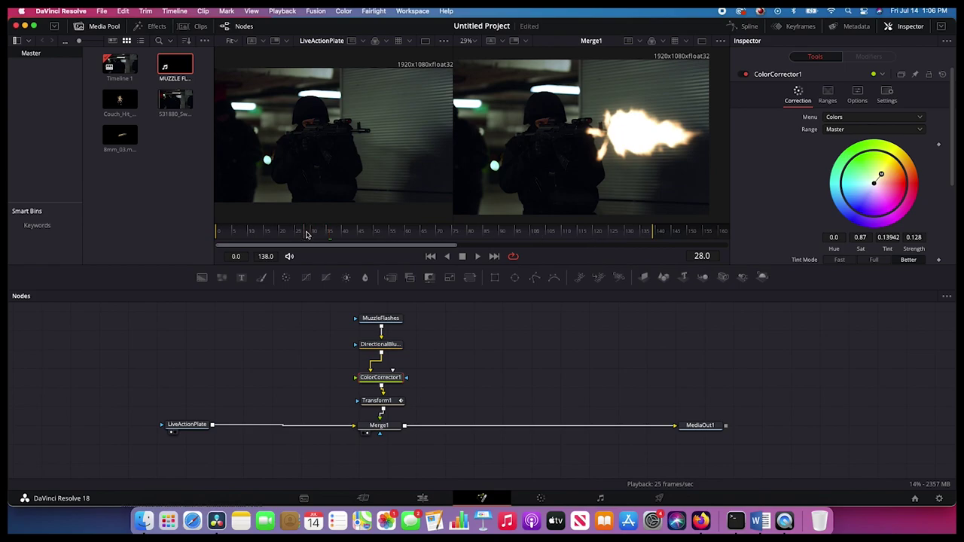
key(space)
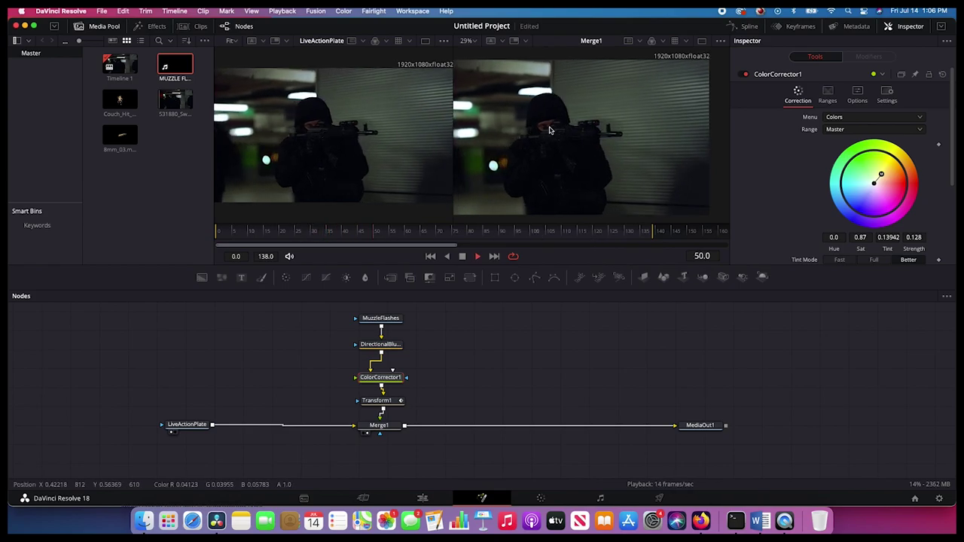
key(space)
click(290, 232)
key(space)
key(space)
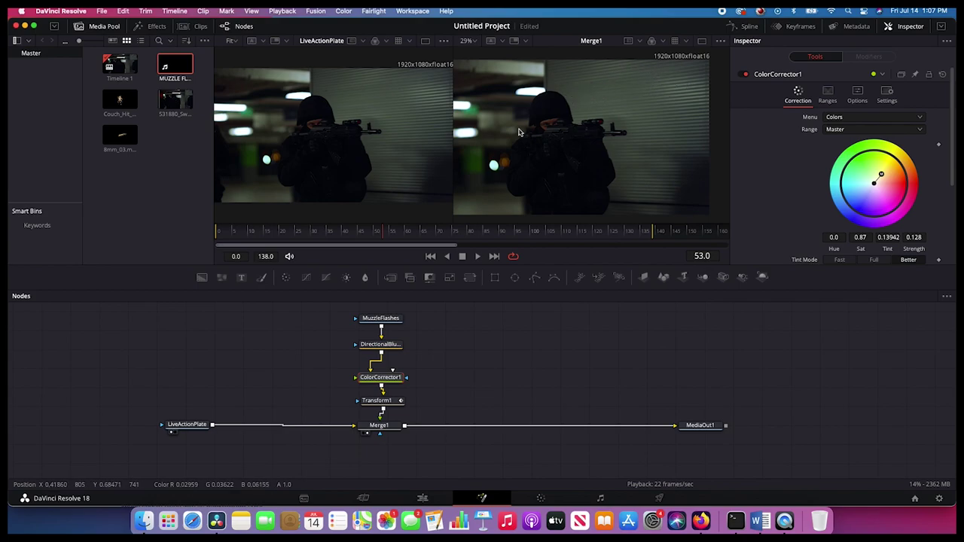
Save the project and shift Merge1 with its muzzle flash branch closer to MediaOut1, making room after LiveActionPlate.
key(super+s)
drag(236, 433, 428, 310)
drag(385, 426, 427, 430)
Duplicate the LiveActionPlate node above the main chain and merge the copy over the original plate.
click(183, 430)
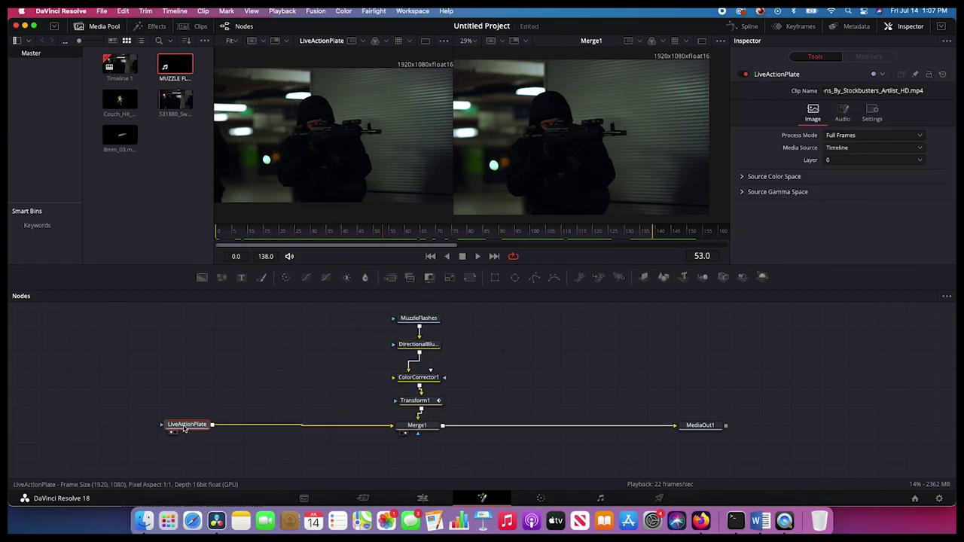
right_click(183, 425)
click(221, 169)
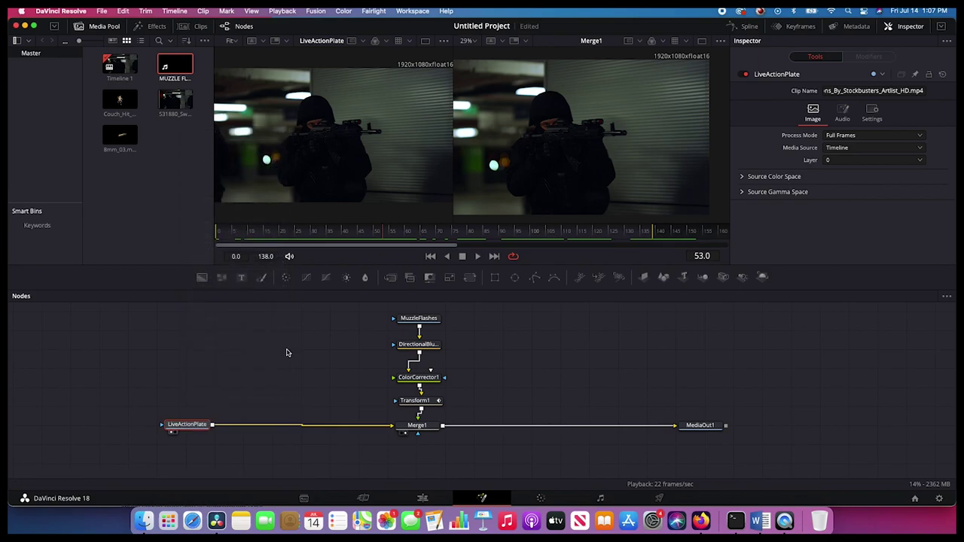
right_click(286, 353)
click(317, 494)
drag(297, 349, 300, 333)
drag(213, 425, 212, 376)
drag(301, 333, 218, 424)
Rename the duplicated plate node as PlateforFlashes.
click(293, 320)
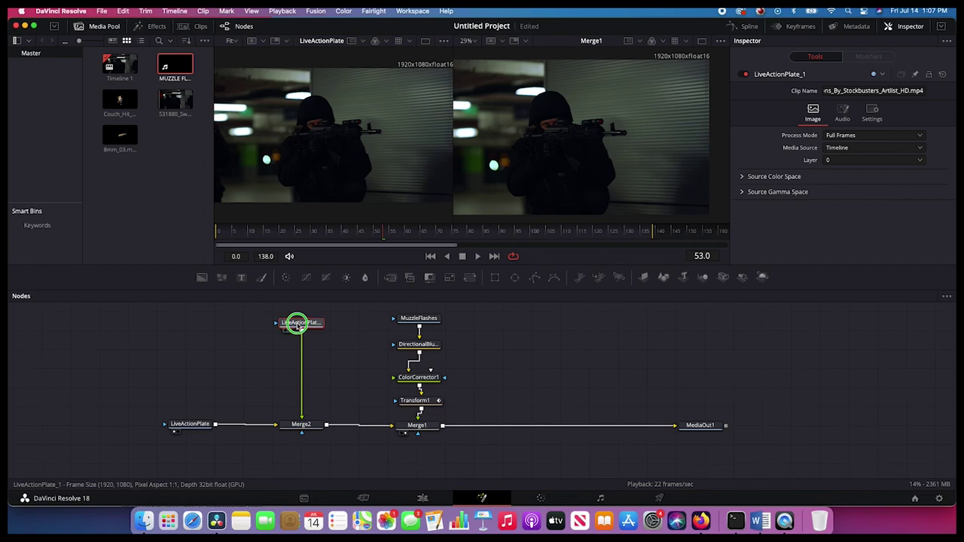
right_click(298, 322)
click(330, 239)
text(PlateforFlashes)
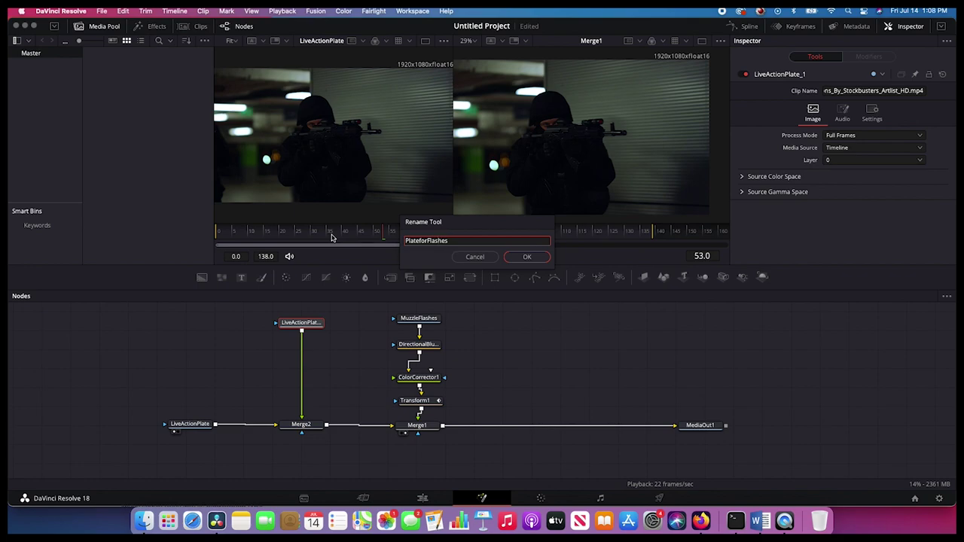
key(Return)
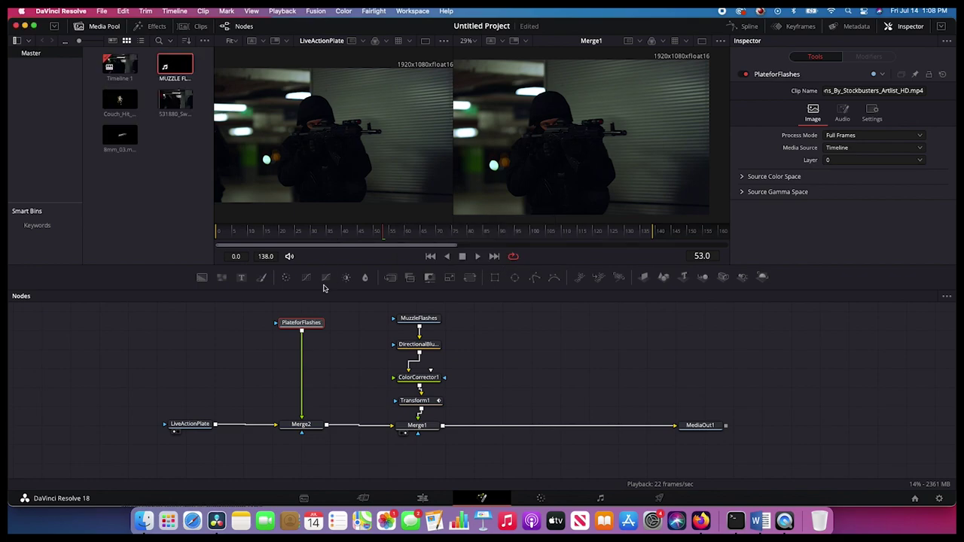
Insert a Color Corrector between PlateforFlashes and Merge2.
drag(301, 322, 294, 335)
right_click(294, 337)
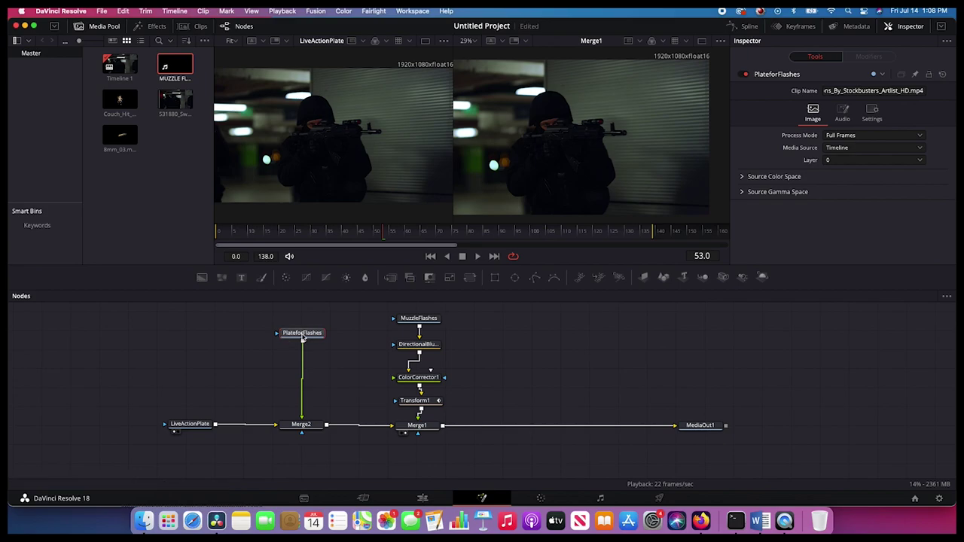
right_click(303, 336)
mouse_move(341, 125)
mouse_move(424, 143)
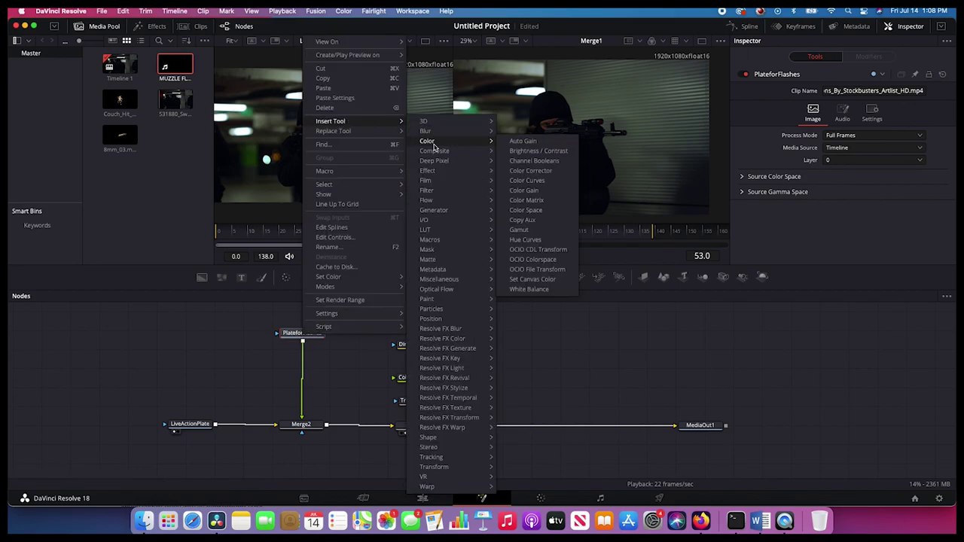
click(542, 174)
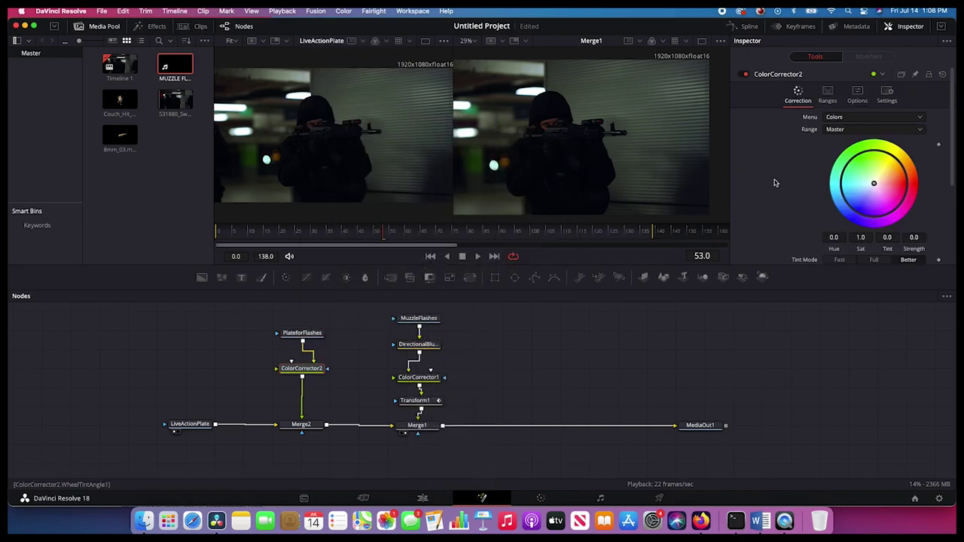
Brighten ColorCorrector2 with gain 1.66 and gamma 1.33, and tint it toward warm orange at a strength of about 0.105.
scroll(776, 181, down, 4)
drag(858, 256, 866, 232)
scroll(820, 164, up, 4)
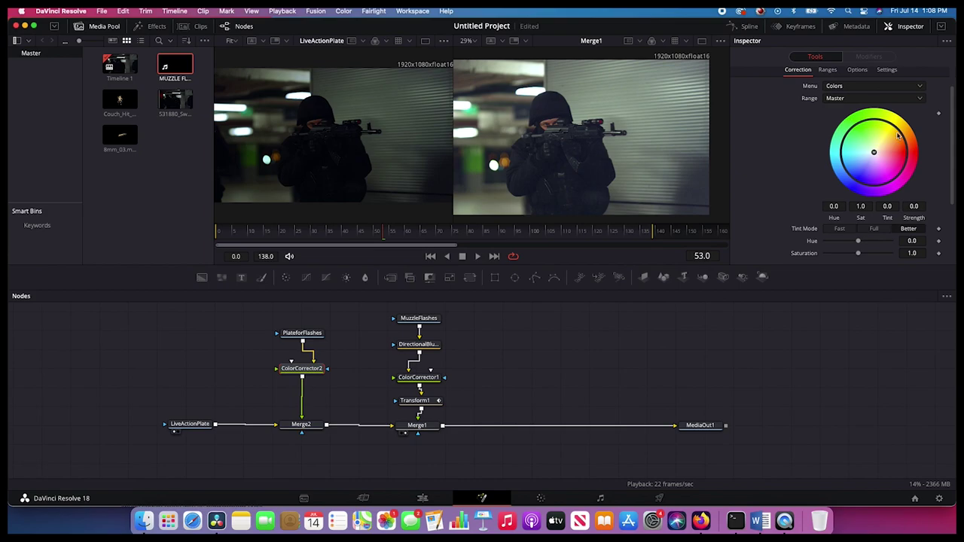
drag(874, 152, 880, 144)
Set Merge2's Blend to 0.0 and set a keyframe for it at frame 41.
click(301, 426)
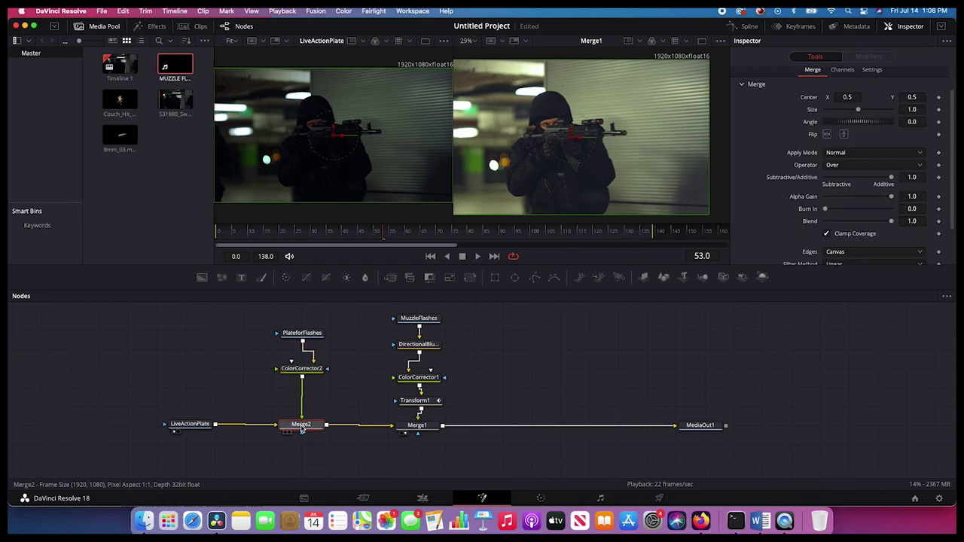
drag(891, 223, 782, 223)
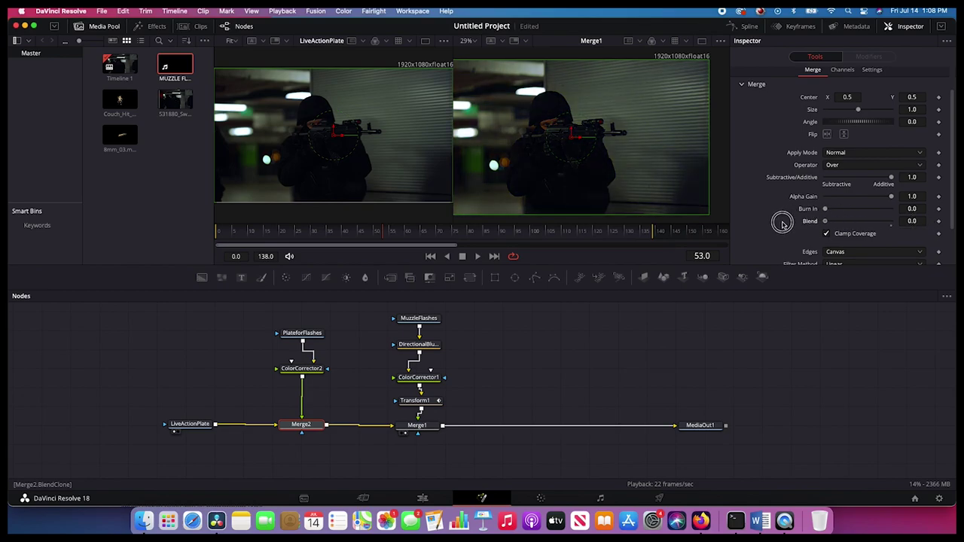
mouse_move(360, 232)
mouse_down()
mouse_move(335, 234)
mouse_move(347, 230)
mouse_up()
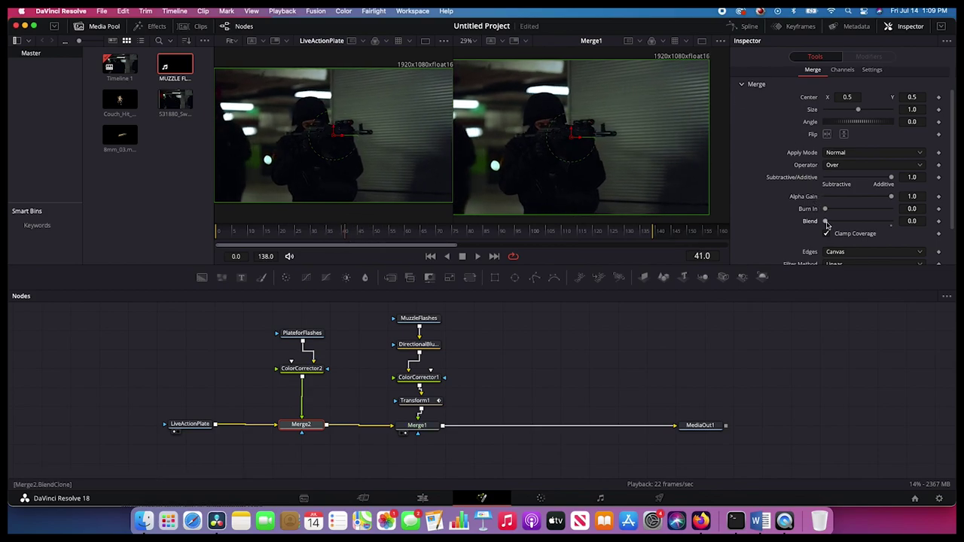
click(939, 222)
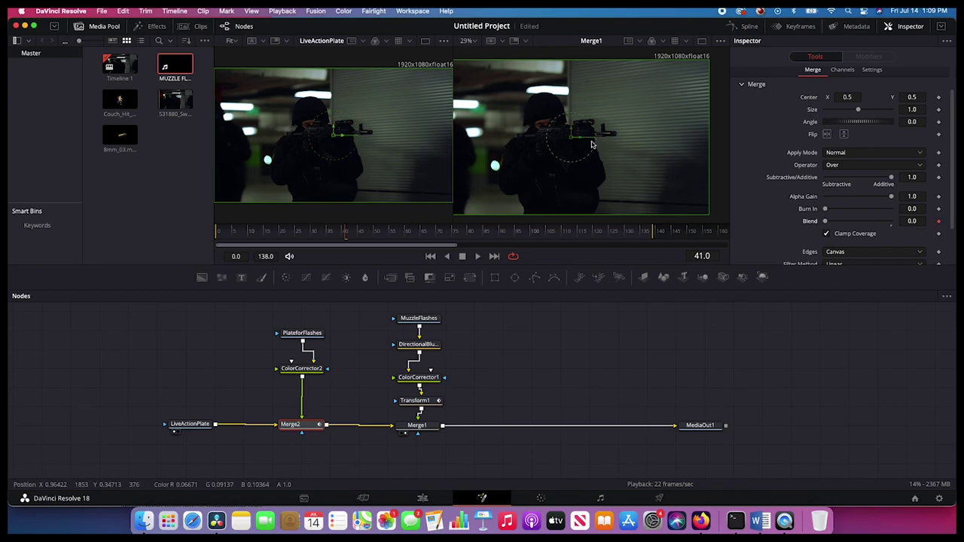
Advance frame by frame past frame 41 and keyframe Merge2's Blend back to 0.0 for the following frames.
key(Right)
drag(827, 222, 735, 218)
key(Right)
key(Right)
key(Right)
key(Right)
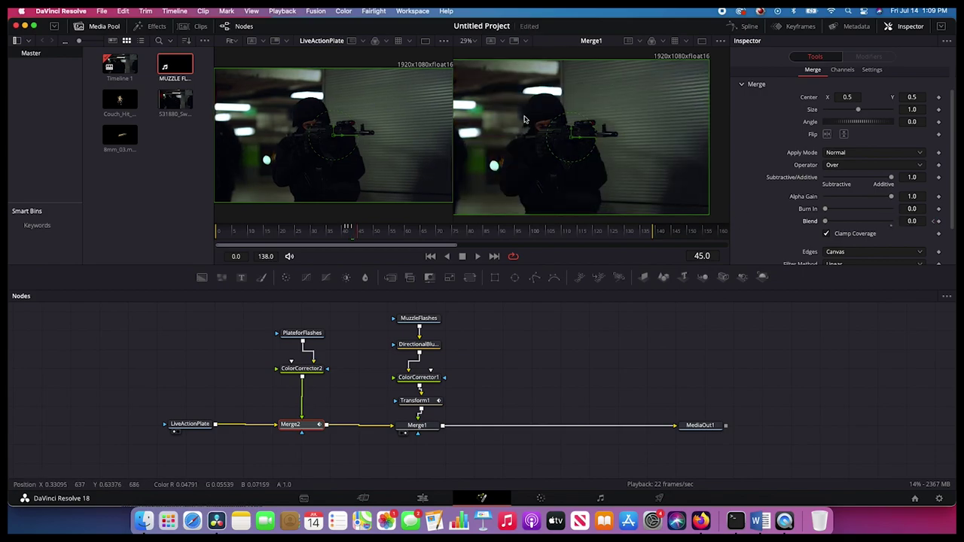
key(Right)
key(Right)
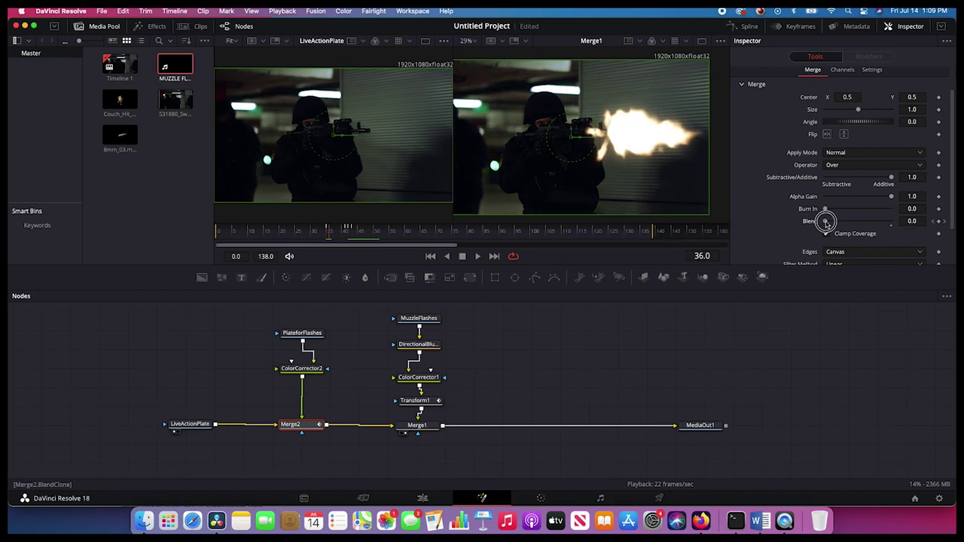
Keyframe Merge2's Blend to 1.0 on flash frames 36 and 39, and to 0.0 on the frames without a flash.
drag(826, 222, 919, 226)
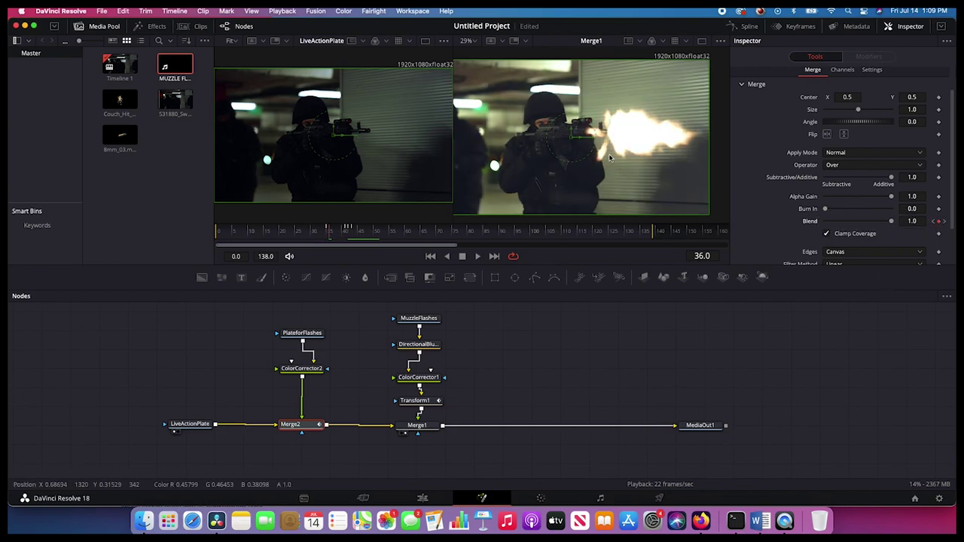
drag(891, 222, 828, 223)
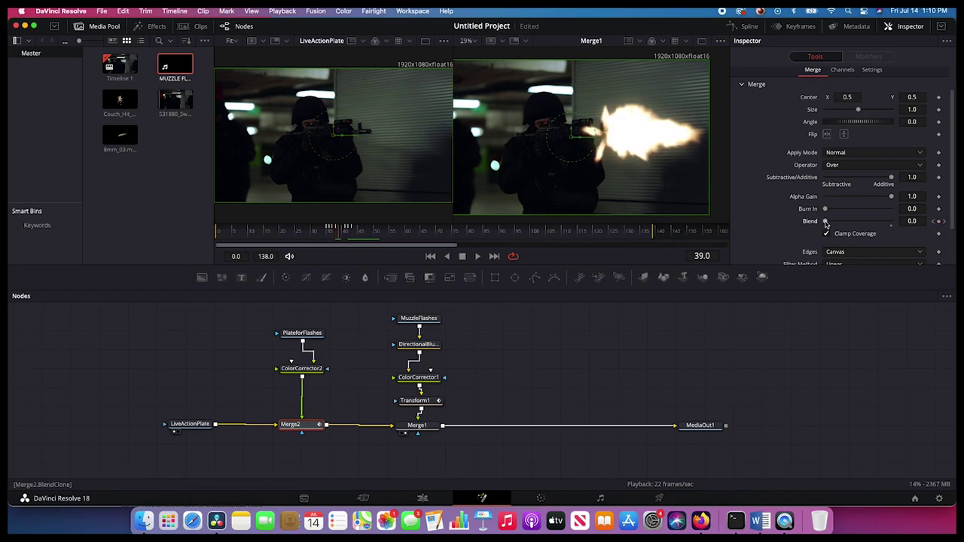
drag(826, 224, 934, 221)
key(Right)
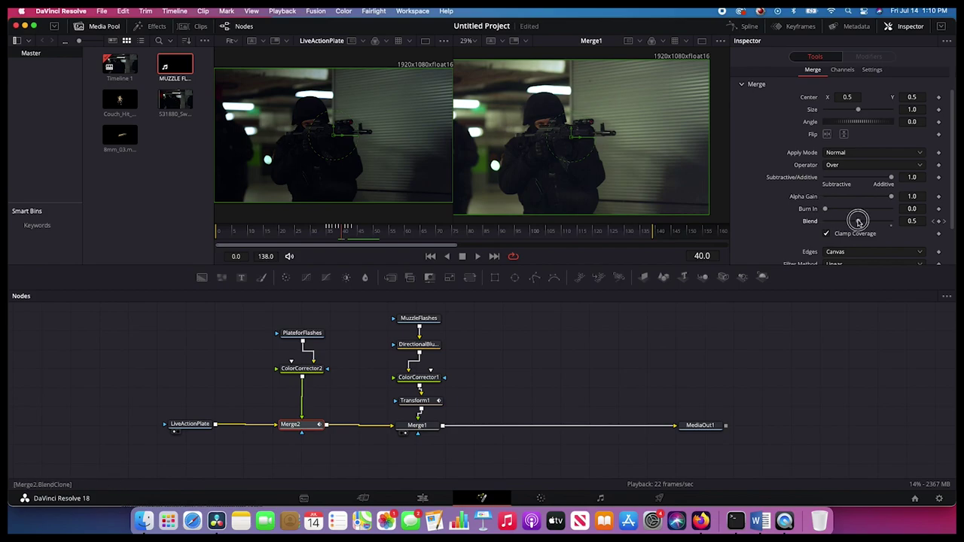
drag(858, 221, 704, 221)
key(Right)
key(Right)
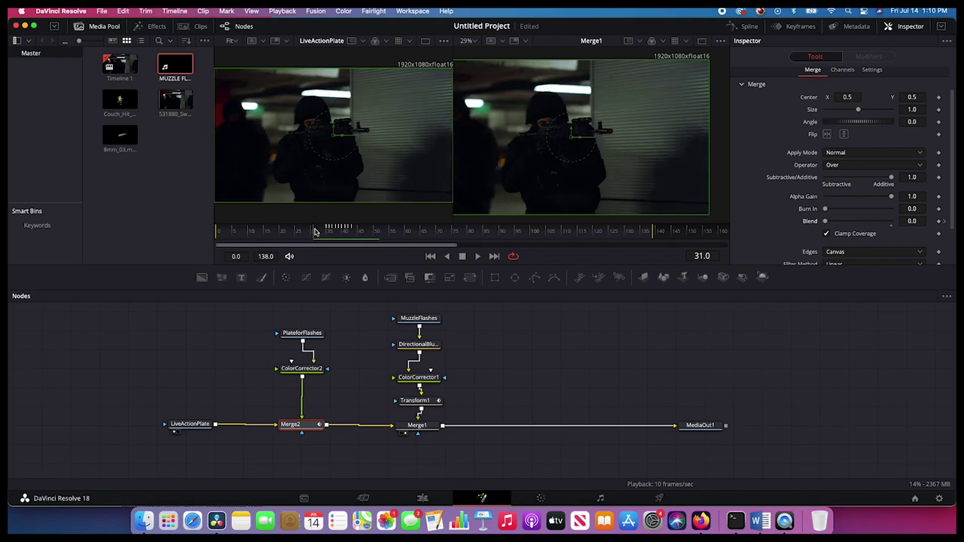
Widen the Merge1 viewer, fit its image to the view and adjust the height of the viewer area above the node graph.
drag(451, 122, 370, 123)
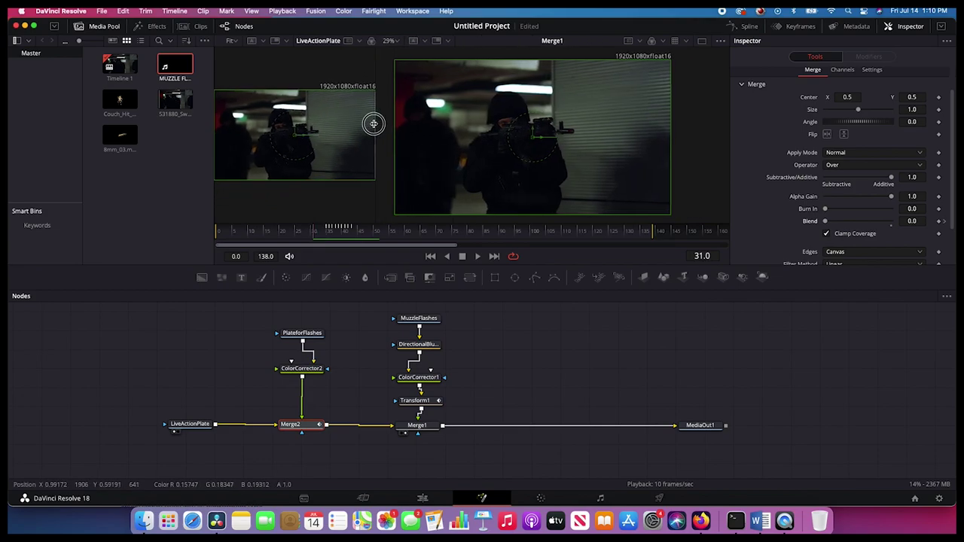
click(389, 41)
click(392, 55)
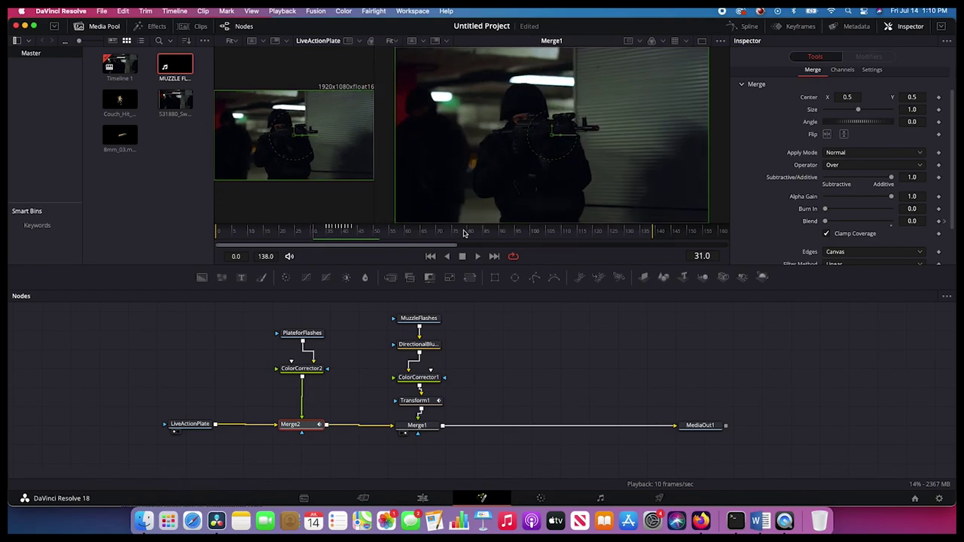
drag(476, 223, 321, 347)
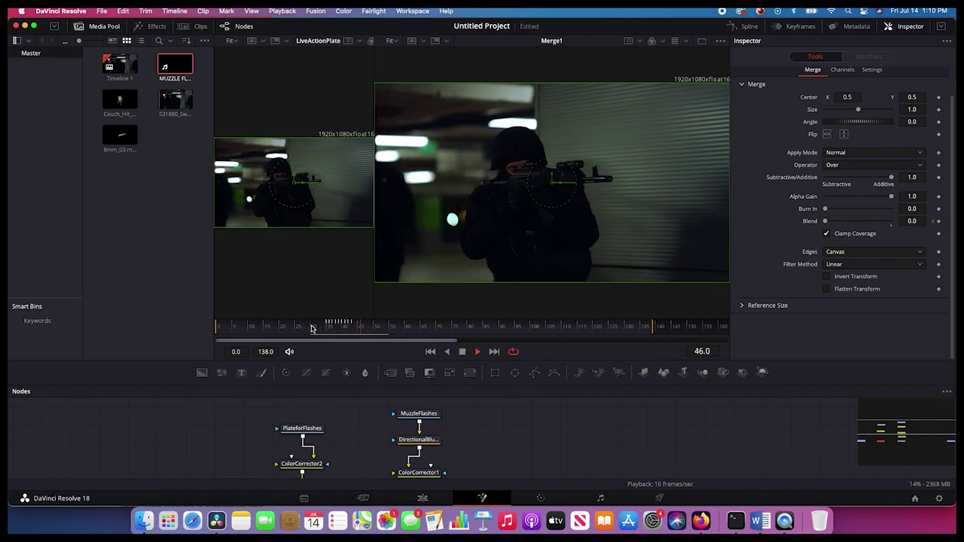
drag(404, 318, 414, 284)
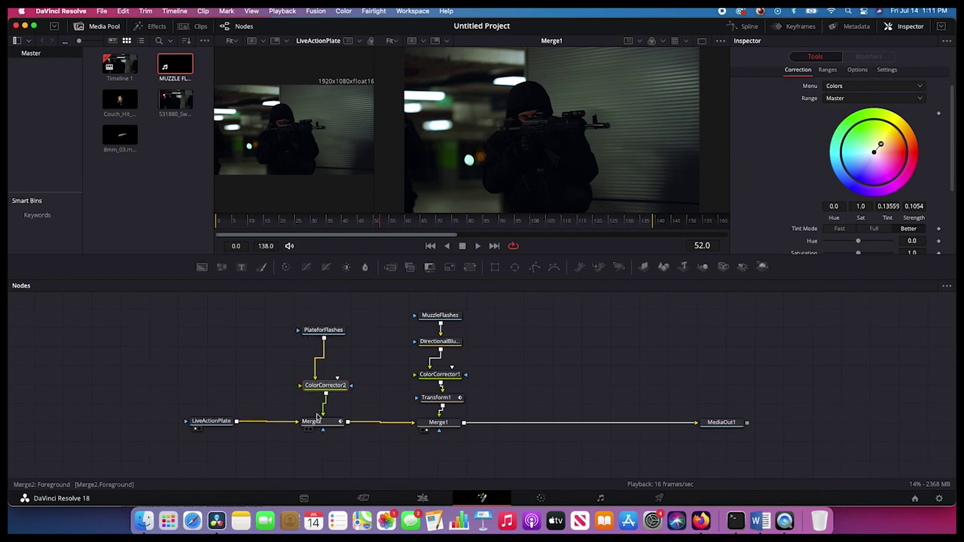
Add a Polygon mask and connect it to ColorCorrector2's mask input.
scroll(424, 394, up, 3)
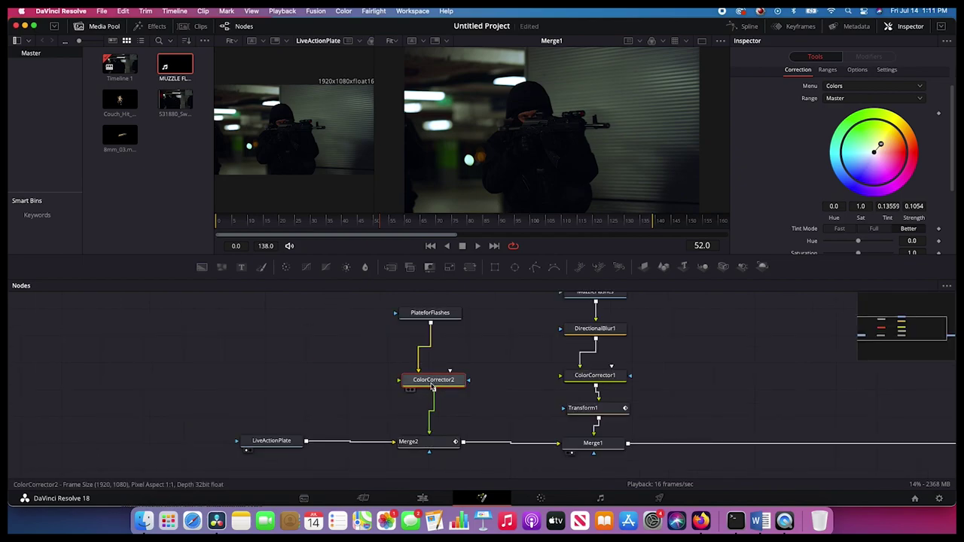
right_click(330, 362)
mouse_move(357, 369)
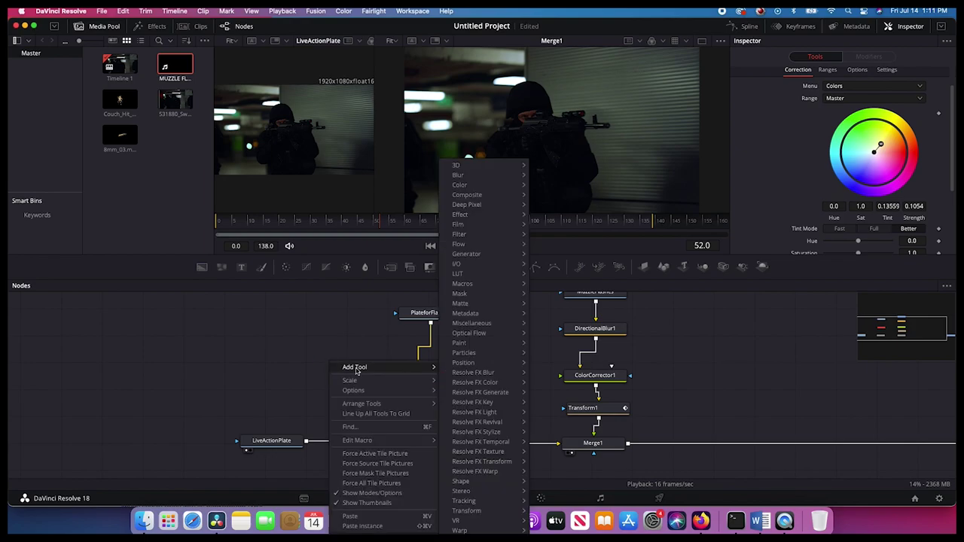
mouse_move(489, 293)
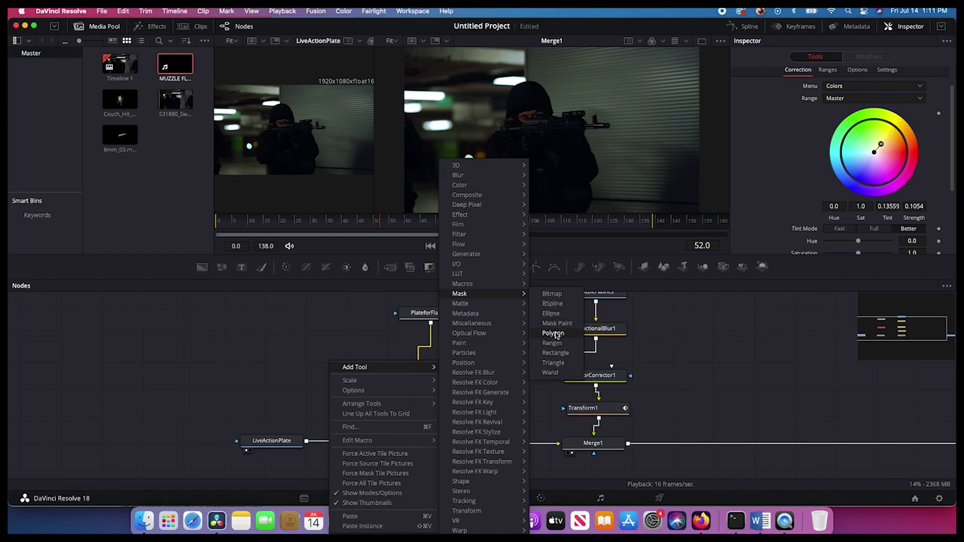
click(554, 333)
drag(358, 366, 345, 382)
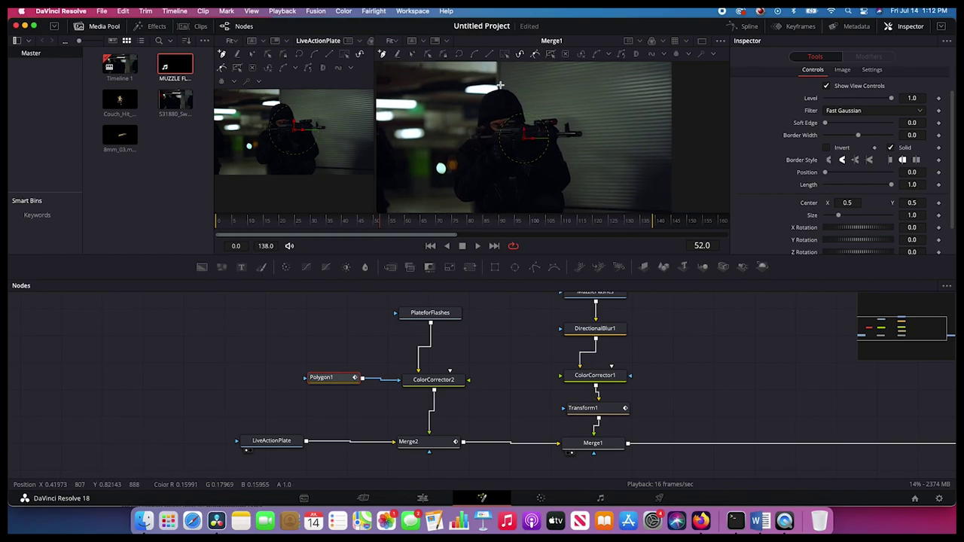
Draw a closed polygon mask around the gunman's head and torso in the Merge1 viewer.
drag(507, 97, 497, 95)
drag(472, 151, 483, 208)
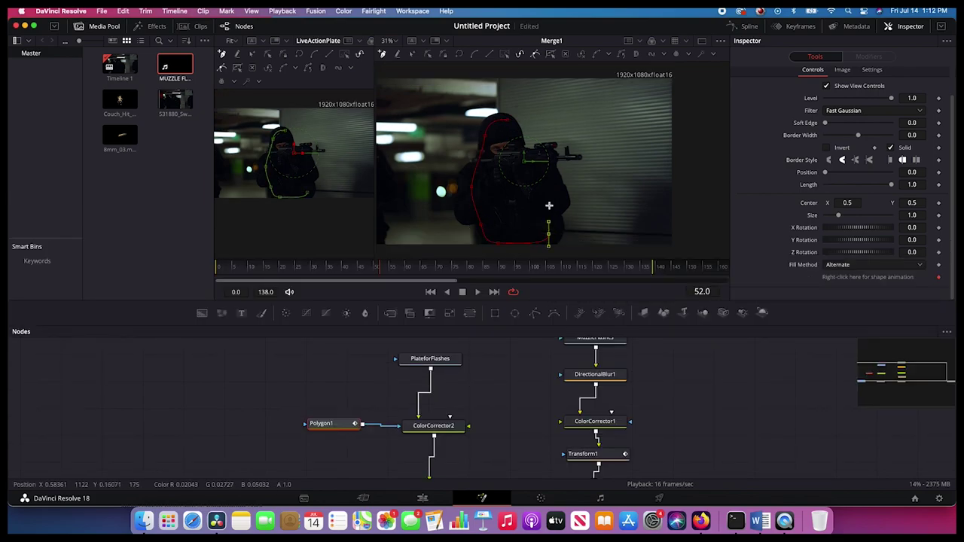
click(510, 119)
drag(512, 148, 516, 146)
scroll(330, 380, down, 2)
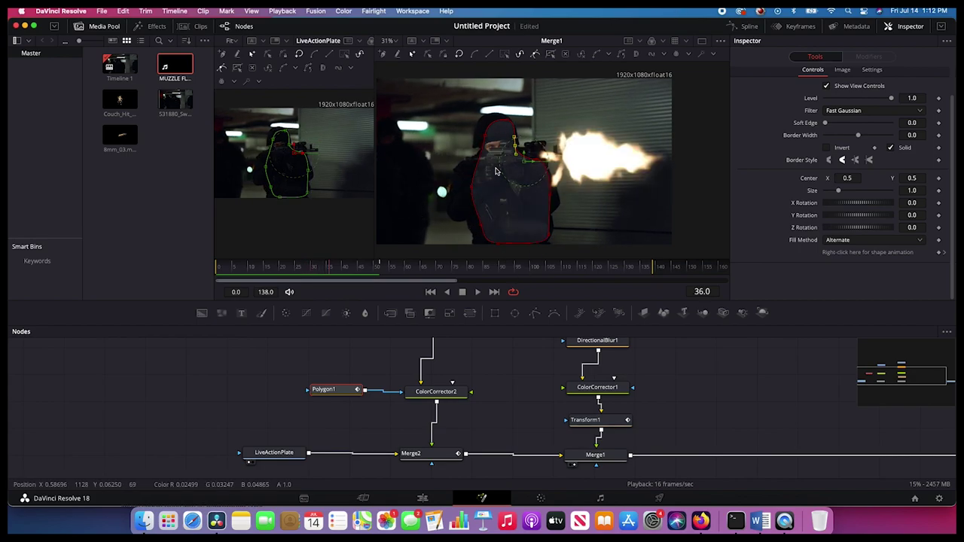
Soften the Polygon1 mask with a Soft Edge of 0.1075.
click(435, 392)
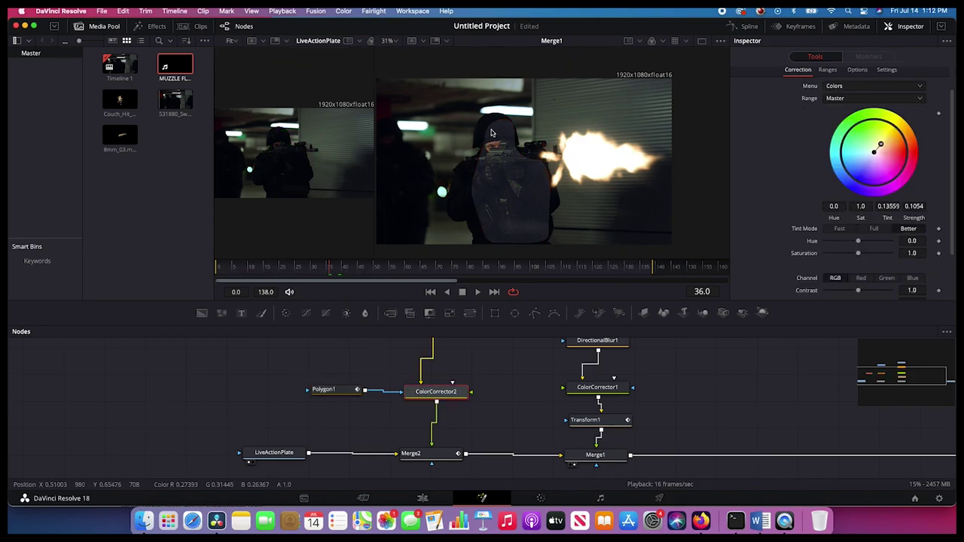
click(330, 389)
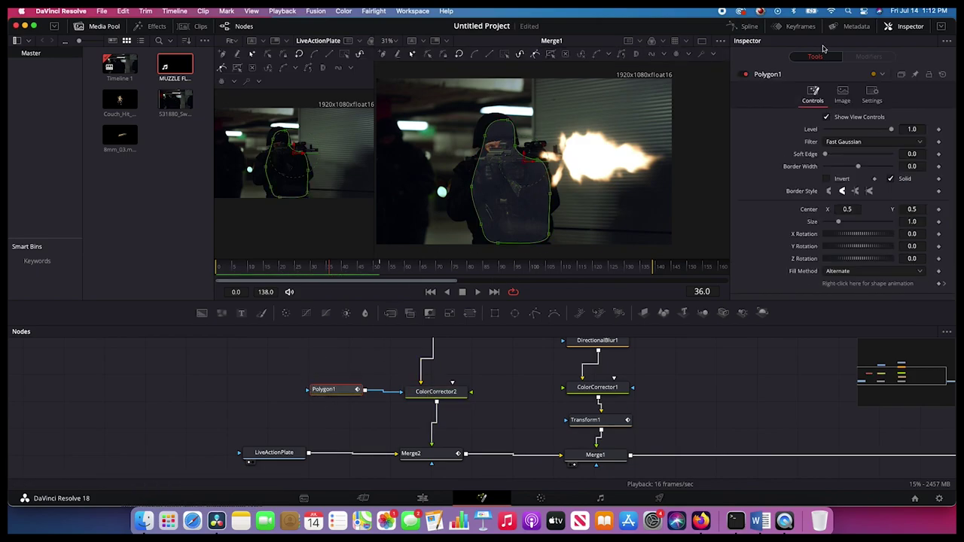
drag(827, 155, 861, 155)
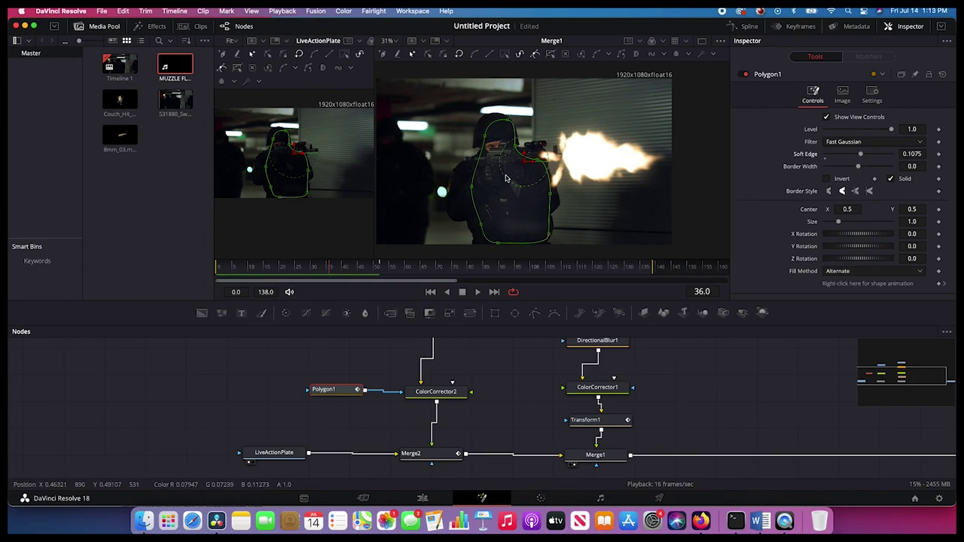
Set ColorCorrector2's gain to 3.33 and its gamma to 0.88.
click(435, 393)
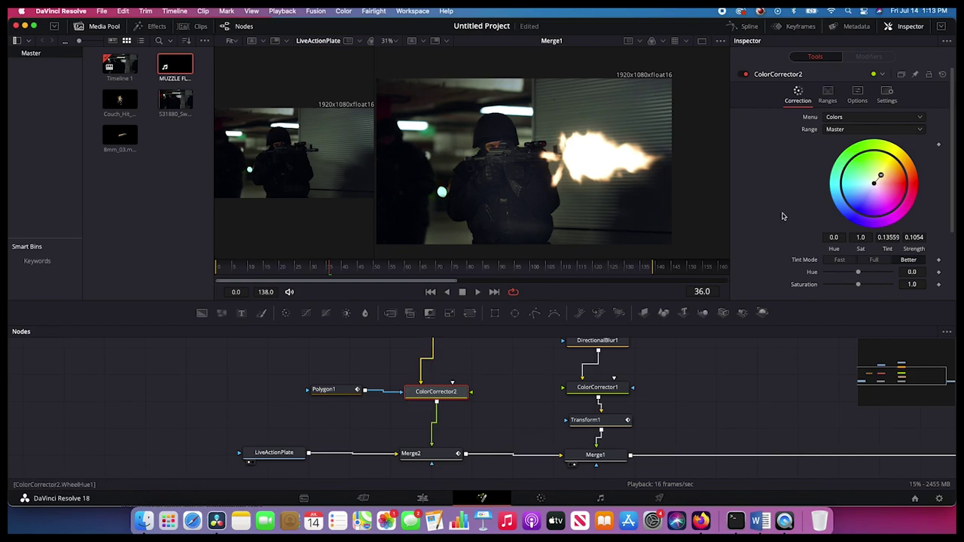
scroll(783, 216, down, 5)
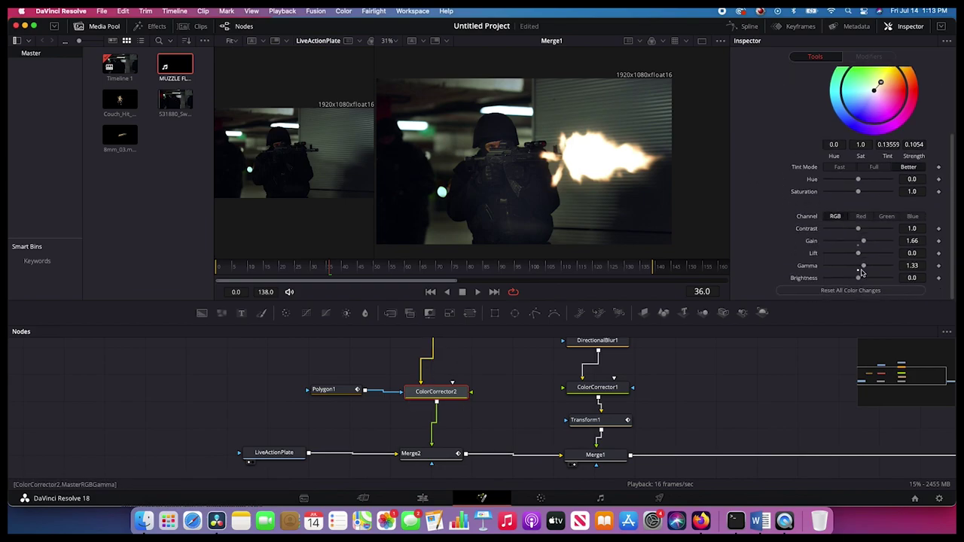
mouse_move(863, 243)
mouse_down()
mouse_move(853, 241)
mouse_move(872, 267)
mouse_move(855, 241)
mouse_move(866, 241)
mouse_move(871, 264)
mouse_move(852, 266)
mouse_move(883, 243)
mouse_move(858, 267)
mouse_move(877, 240)
mouse_up()
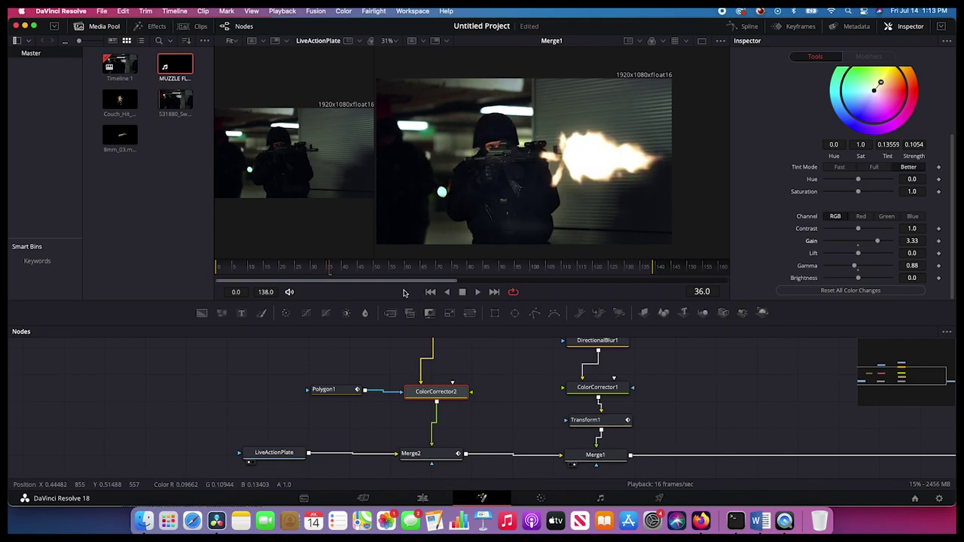
Set Polygon1's Border Width to -0.057 and adjust ColorCorrector2 to gain 4.52, gamma 0.69 and tint strength 0.1352.
click(329, 390)
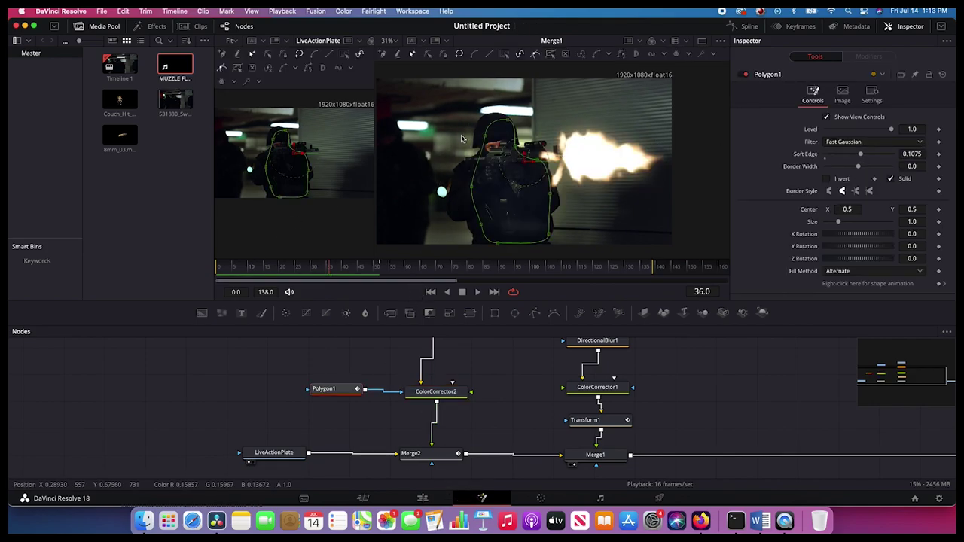
mouse_move(858, 167)
mouse_down()
mouse_move(840, 167)
mouse_move(907, 167)
mouse_move(850, 168)
mouse_up()
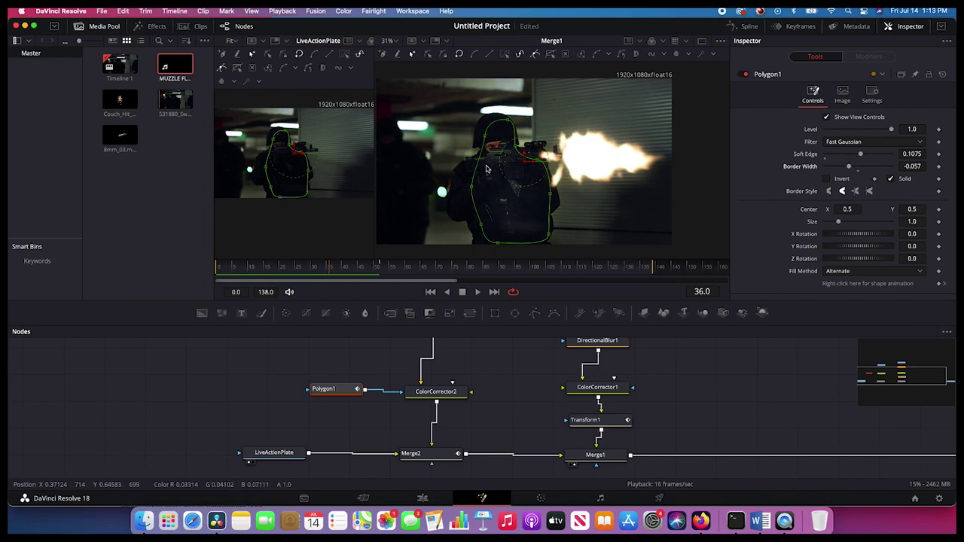
click(437, 392)
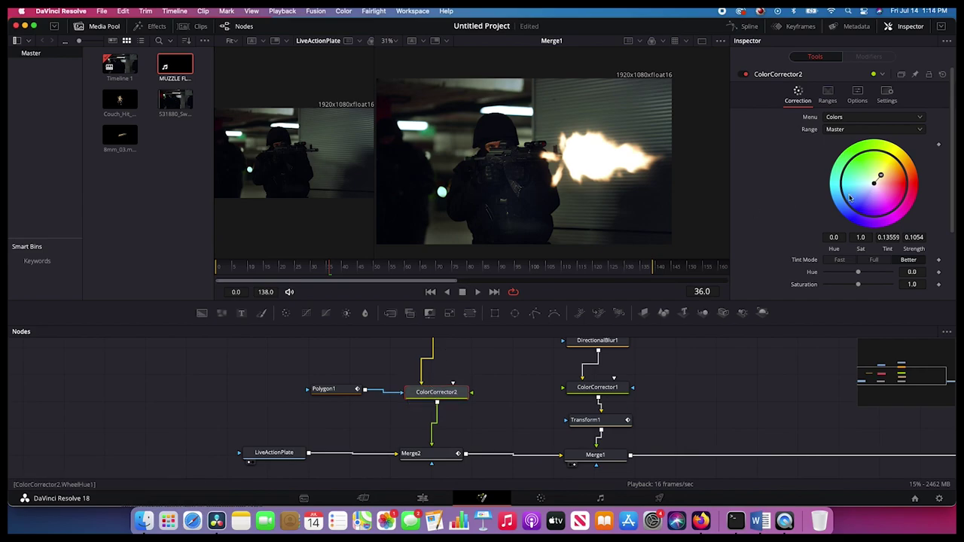
scroll(801, 204, down, 3)
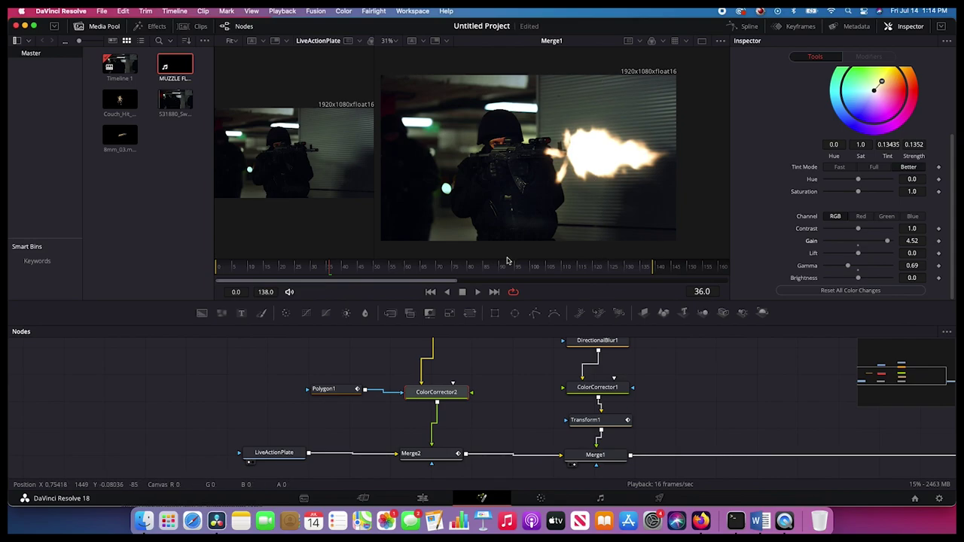
Add a second polygon mask node and connect it into the Polygon1 node.
mouse_move(334, 387)
mouse_down()
mouse_move(322, 400)
mouse_move(342, 385)
mouse_up()
click(342, 385)
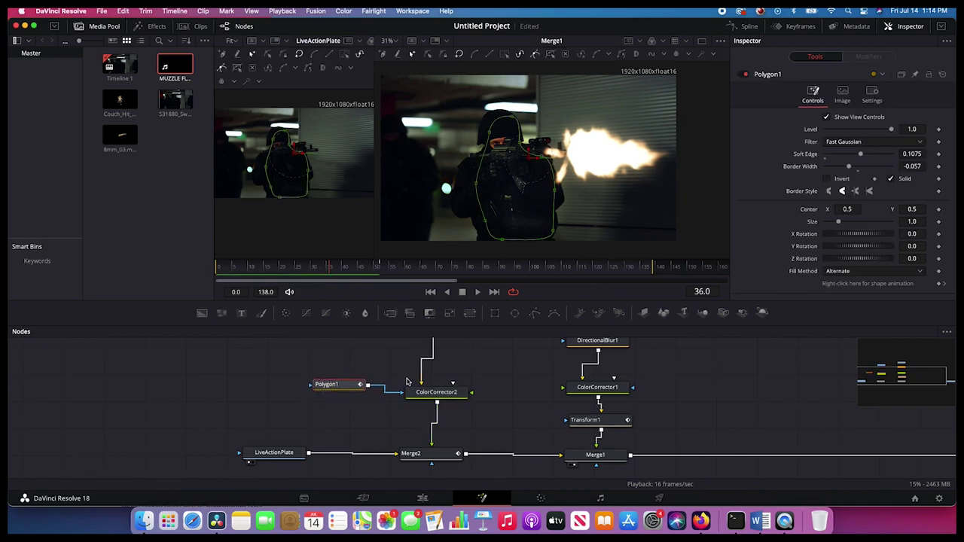
scroll(409, 383, left, 1)
click(354, 384)
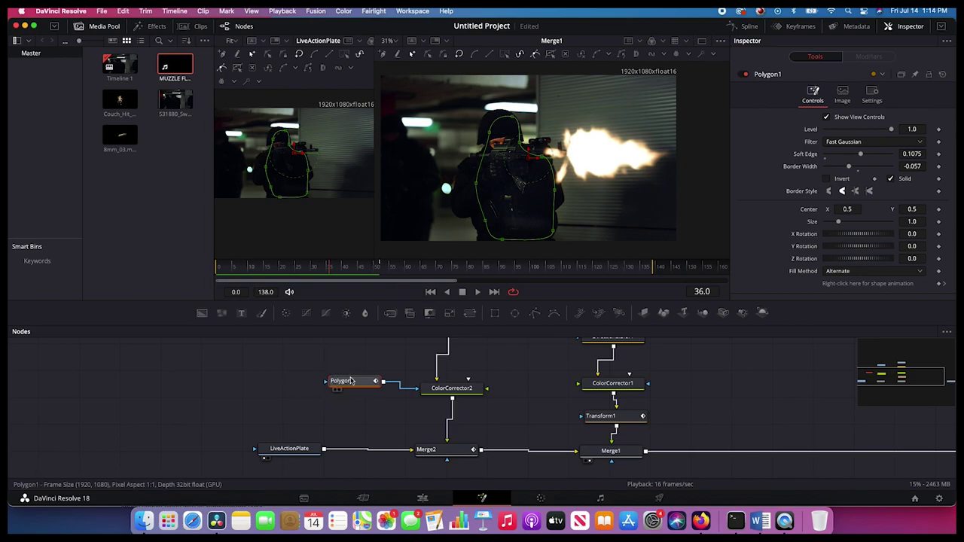
scroll(399, 364, left, 2)
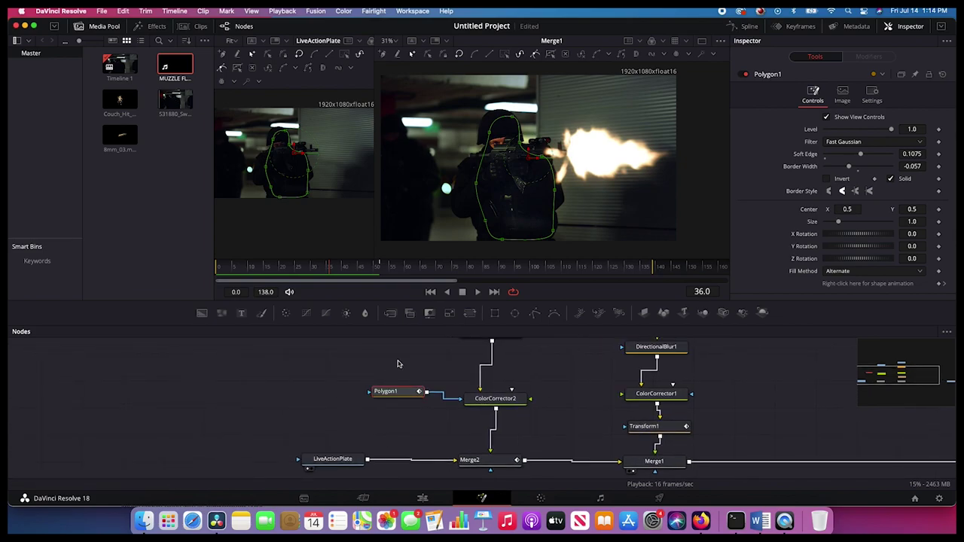
right_click(359, 370)
mouse_move(405, 200)
mouse_move(486, 295)
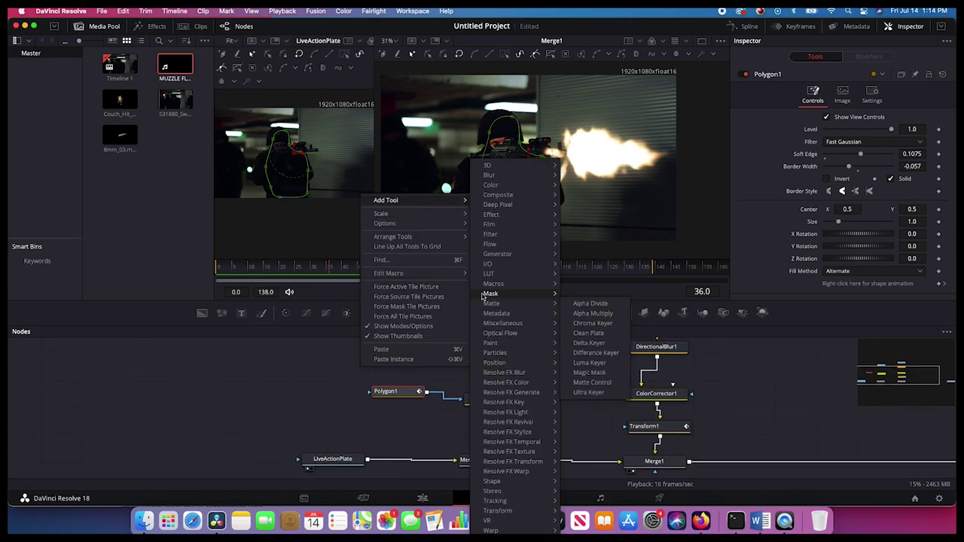
click(584, 333)
drag(344, 366, 399, 392)
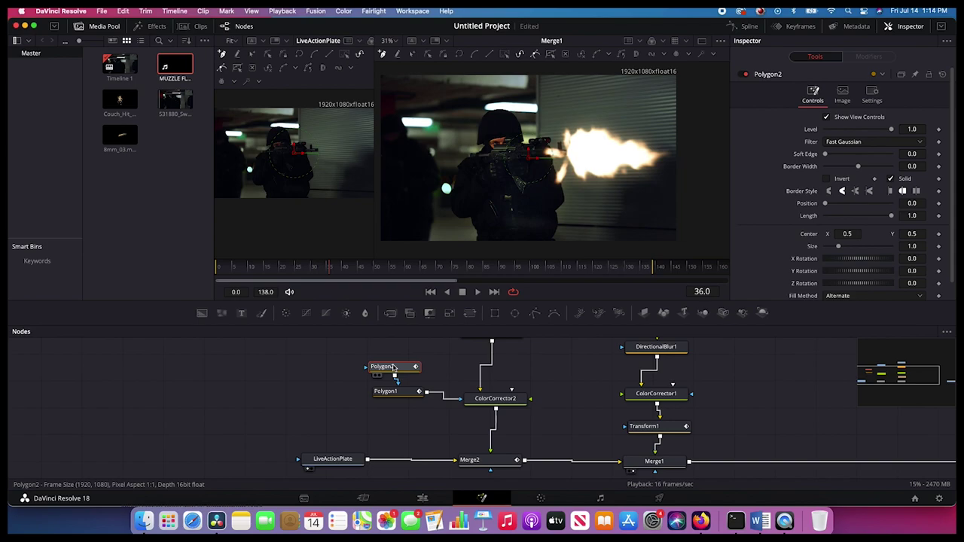
Draw a closed Polygon2 mask on the shutter wall around the muzzle flash in the Merge1 viewer.
drag(609, 91, 566, 117)
drag(577, 195, 663, 178)
drag(654, 109, 648, 100)
click(610, 92)
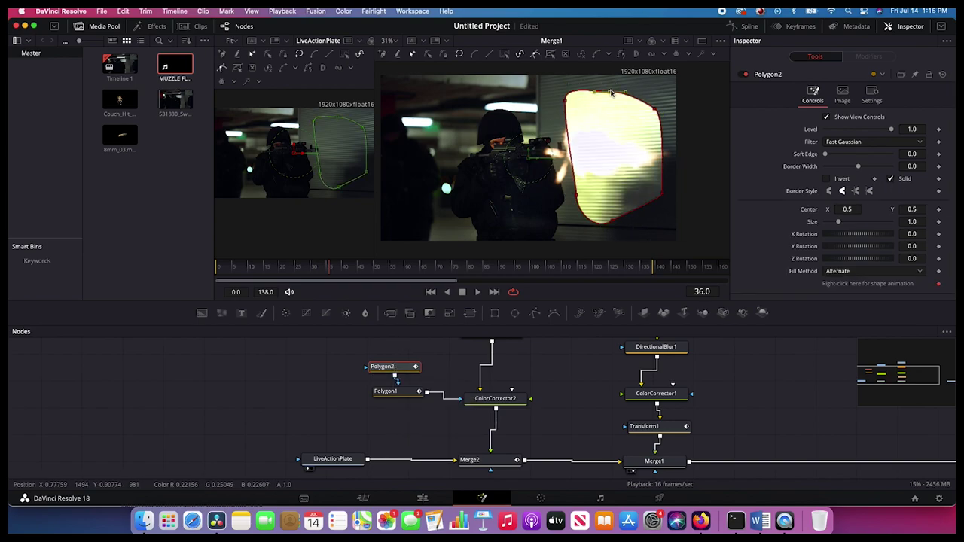
Set Polygon2's Soft Edge to 0.2 and Border Width to -0.048, and reshape its outline around the flash.
drag(827, 155, 848, 167)
drag(662, 194, 658, 178)
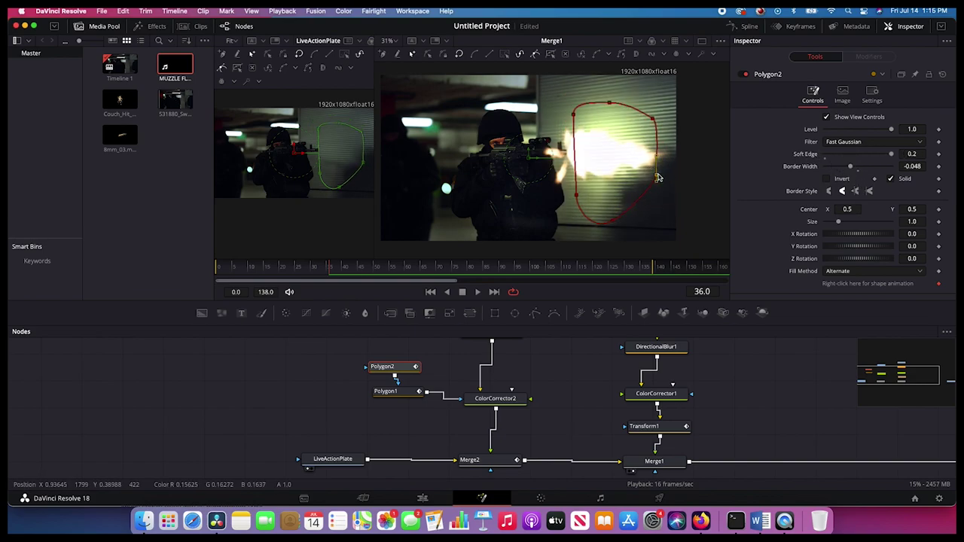
mouse_move(610, 223)
mouse_down()
mouse_move(610, 209)
mouse_move(576, 197)
mouse_move(628, 217)
mouse_up()
drag(609, 103, 609, 94)
drag(573, 114, 560, 109)
drag(657, 174, 629, 220)
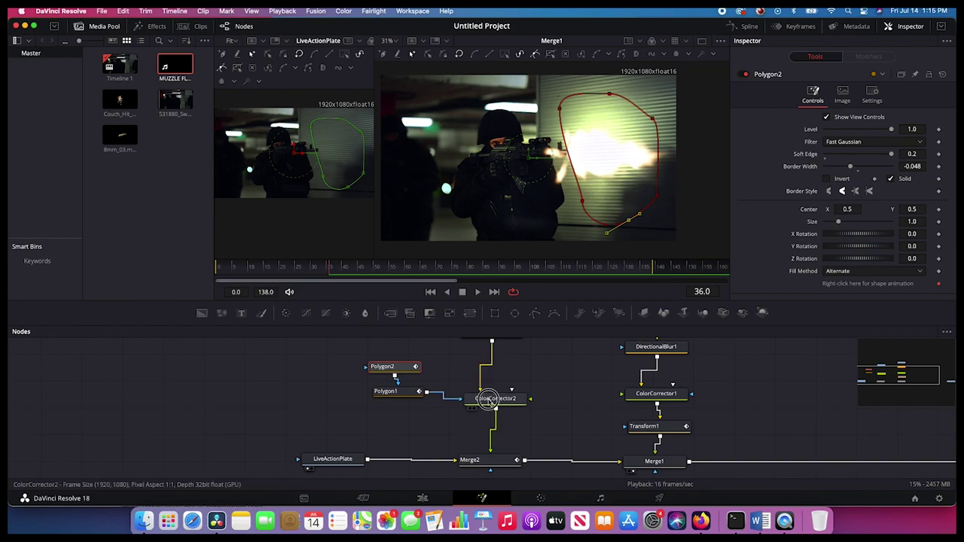
Lower ColorCorrector2's gain to 3.15 and raise its gamma to 0.85.
click(489, 402)
scroll(833, 210, down, 3)
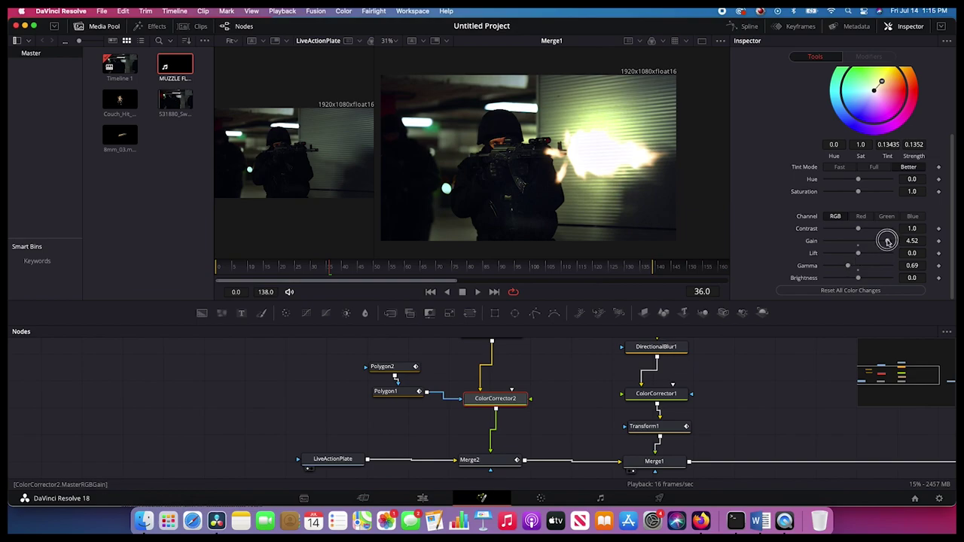
drag(849, 268, 878, 240)
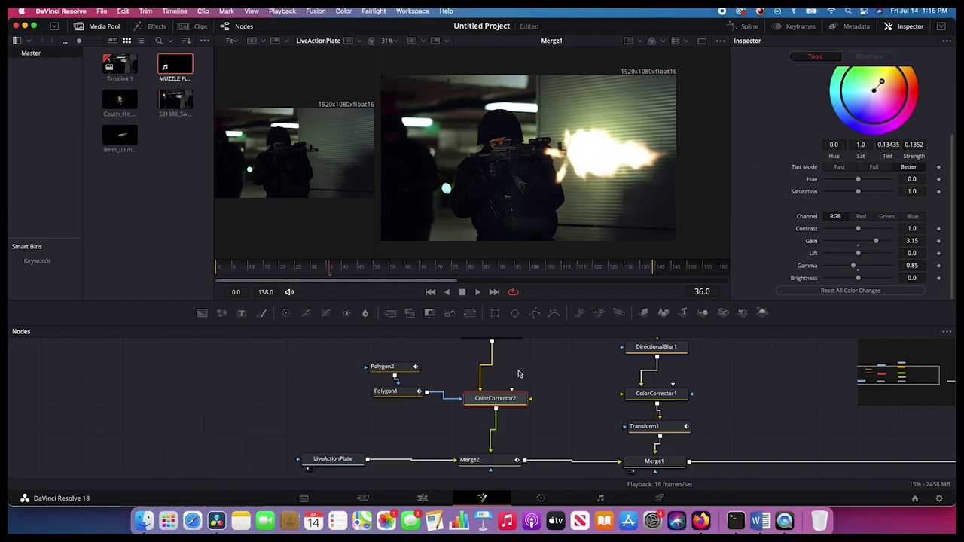
Step back and forth around frame 36 to compare the wall lighting with and without the muzzle flash.
key(Left)
key(Right)
key(Left)
key(Right)
key(Left)
key(Right)
key(super+z)
key(Left)
key(Right)
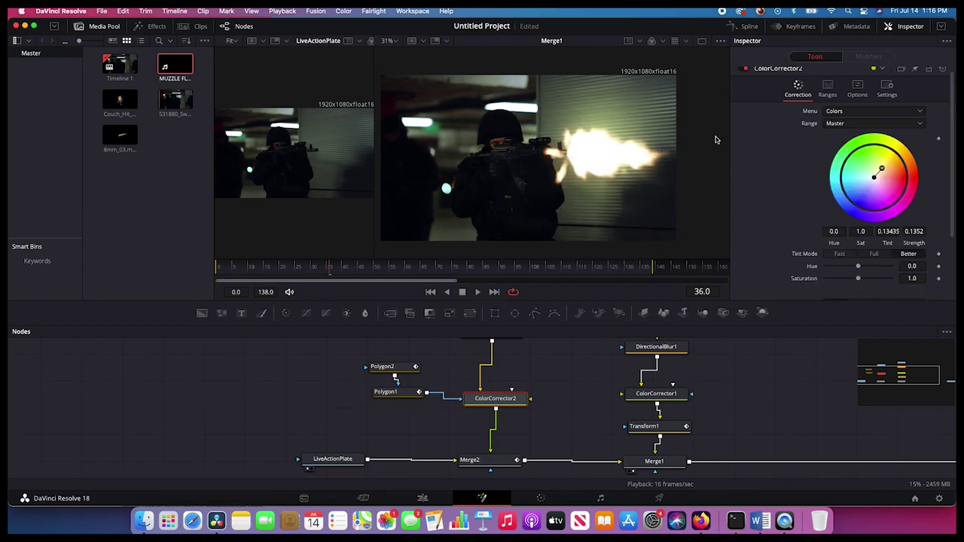
key(Left)
key(Right)
key(Left)
key(Right)
key(Left)
Enlarge the Polygon2 outline around the flash and set a key on its shape at frame 36.
drag(582, 200, 630, 229)
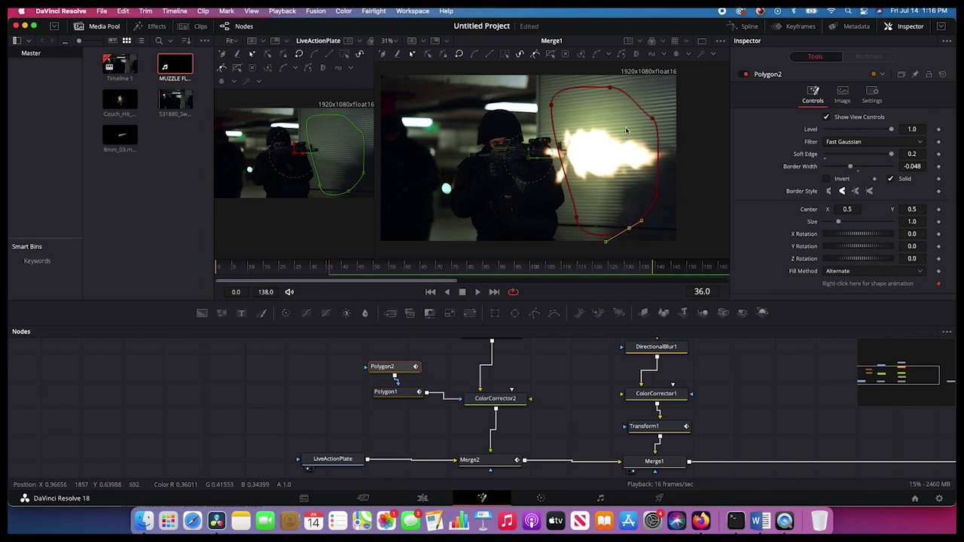
scroll(682, 193, right, 1)
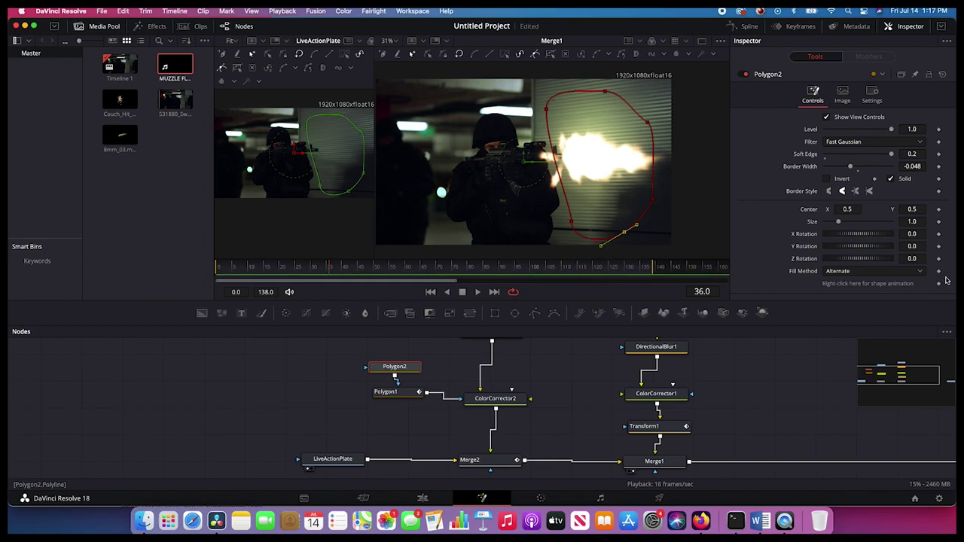
right_click(940, 284)
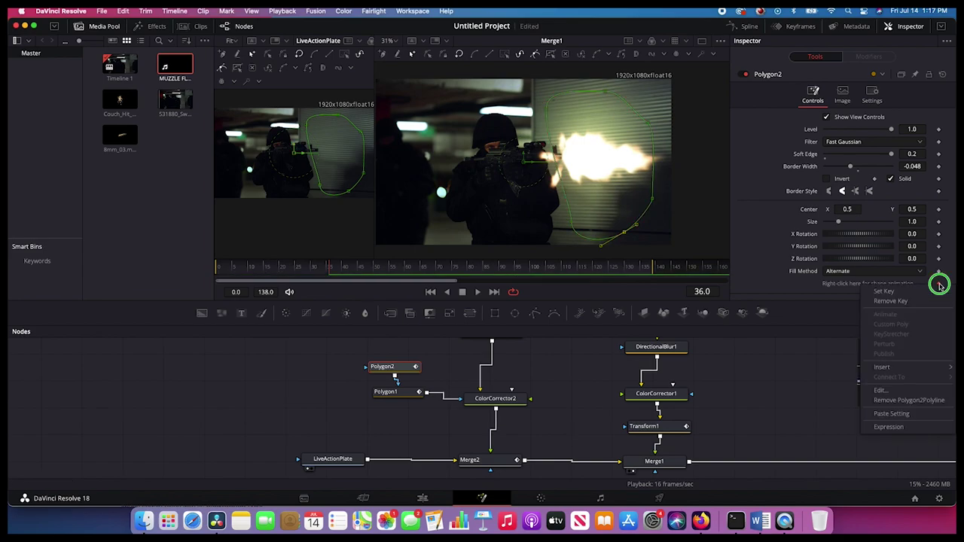
click(895, 293)
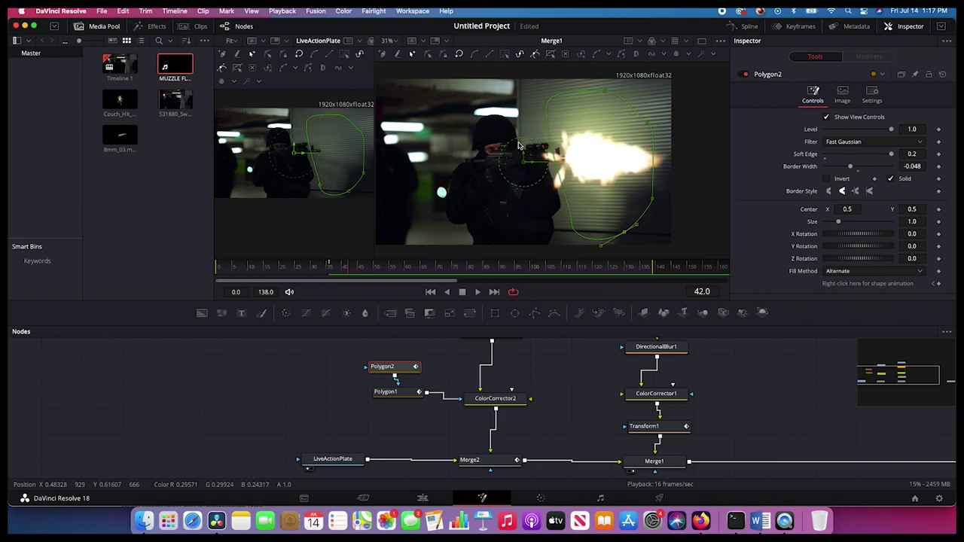
Reshape the Polygon2 outline at frame 42 to fit the wall area around the second flash.
click(653, 201)
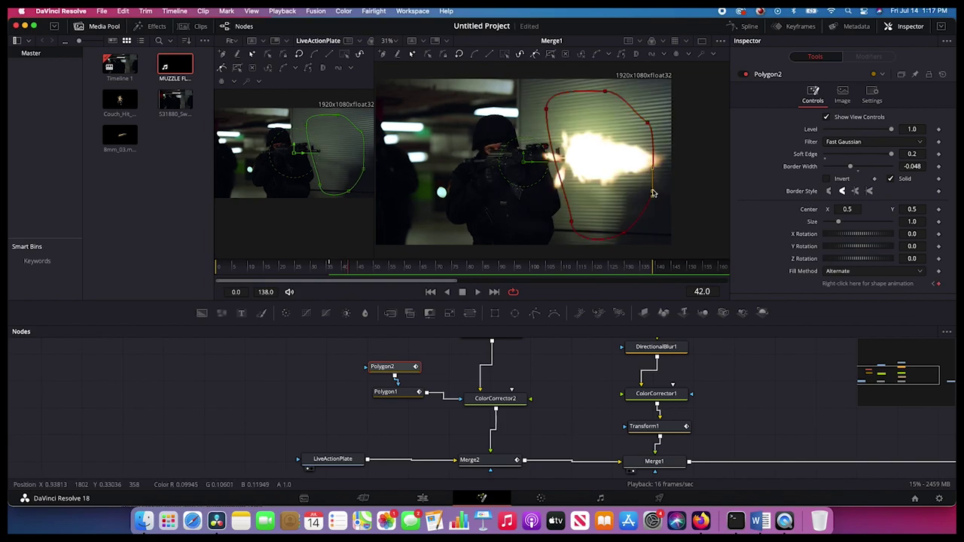
click(573, 218)
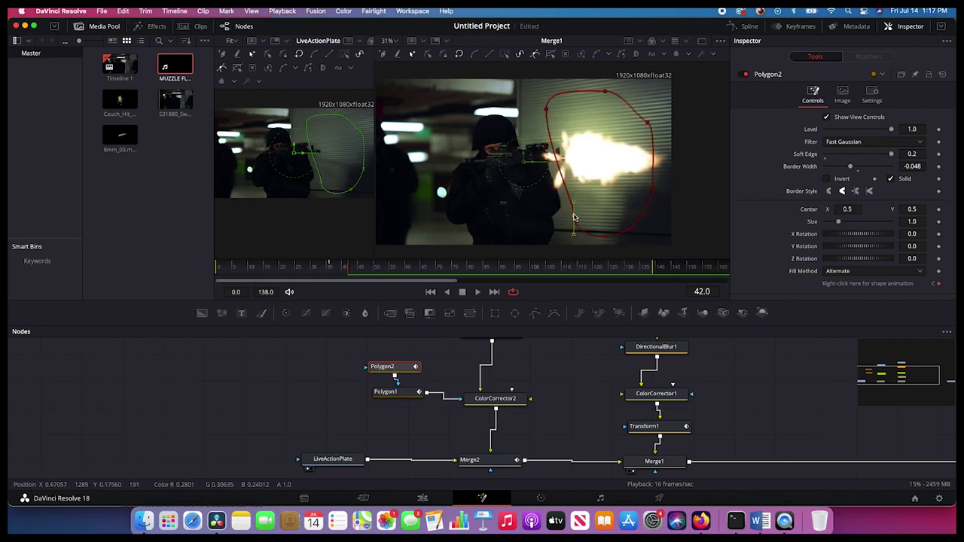
drag(605, 92, 612, 96)
drag(546, 110, 560, 110)
Return to frame 36, space Polygon1 further from Polygon2 in the node graph, and set a key on Polygon1's shape.
mouse_move(324, 267)
mouse_down()
mouse_move(362, 268)
mouse_move(331, 267)
mouse_up()
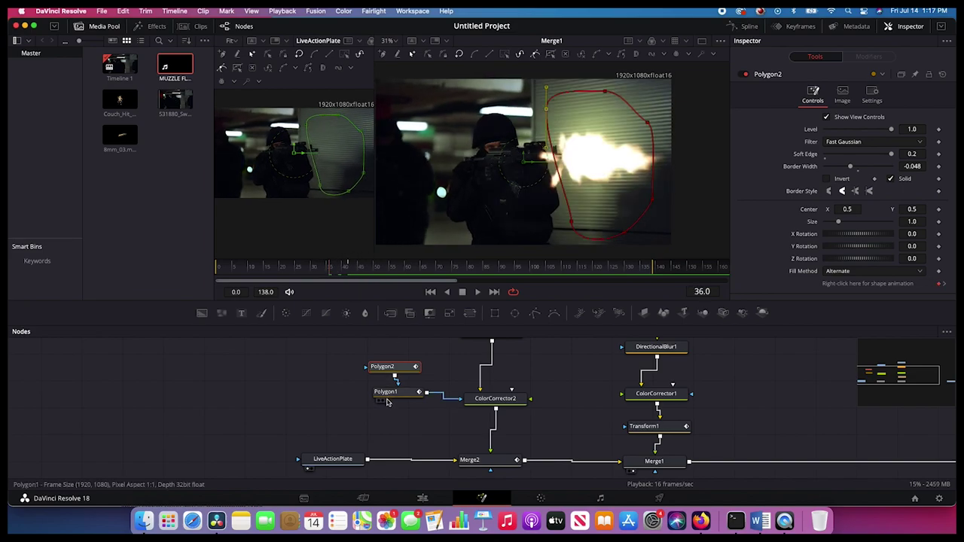
drag(391, 399, 394, 406)
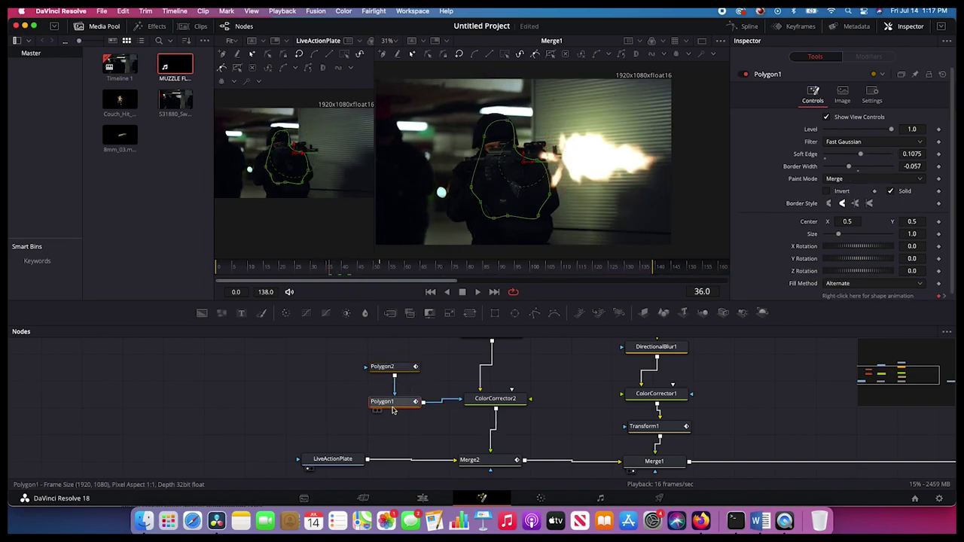
right_click(940, 299)
click(896, 305)
Set a Polygon1 shape key at frame 39 and shift the whole mask to follow the gunman's body.
key(Left)
key(Left)
key(Right)
key(Right)
key(Right)
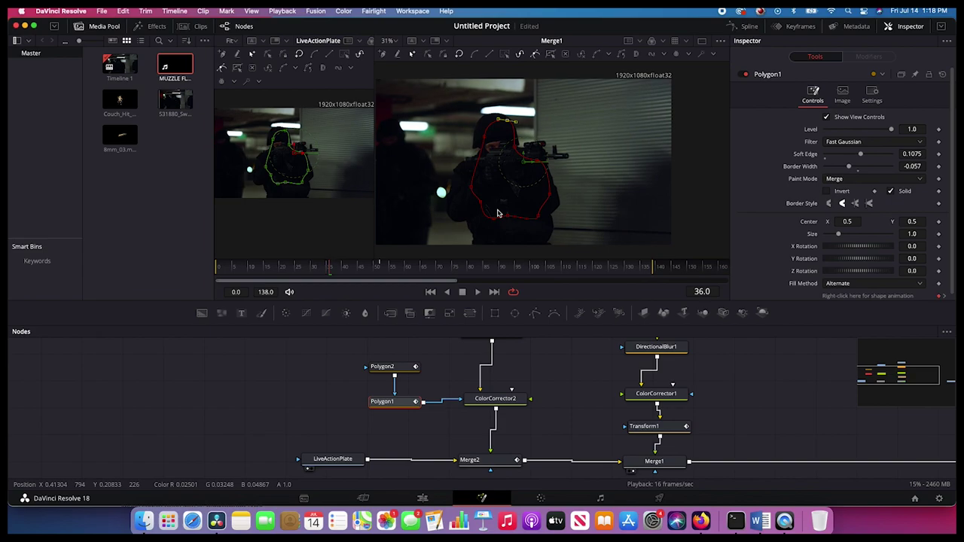
key(Right)
key(Right)
key(Right)
key(Right)
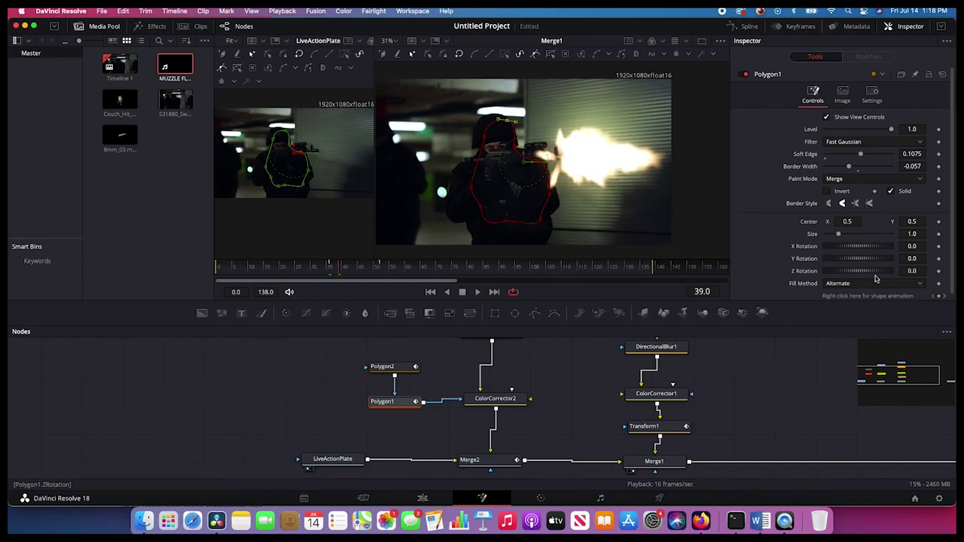
right_click(940, 299)
click(888, 305)
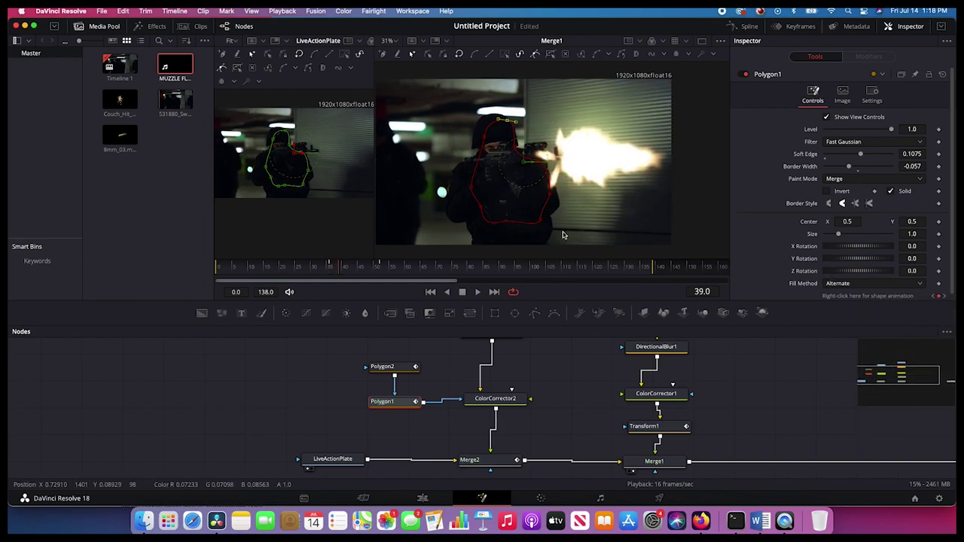
drag(631, 90, 441, 280)
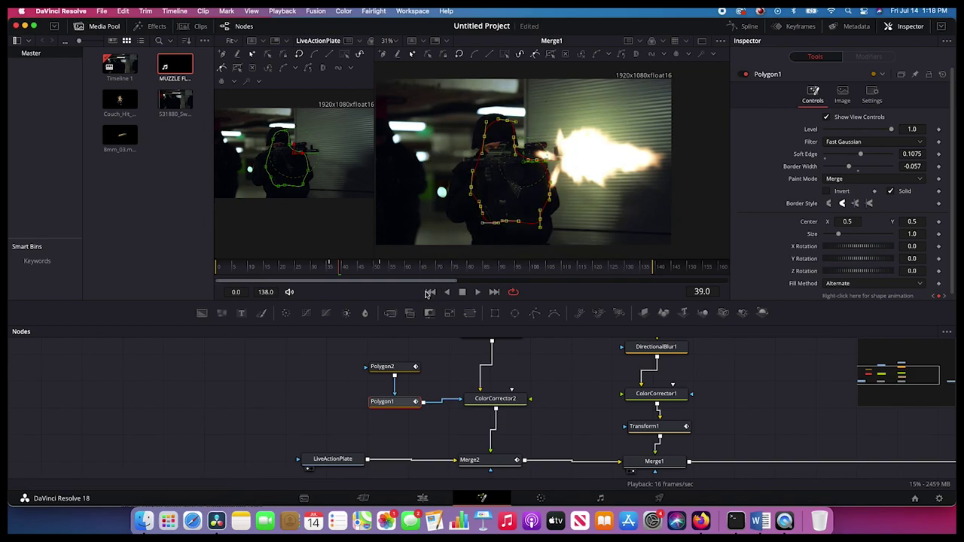
drag(550, 194, 546, 197)
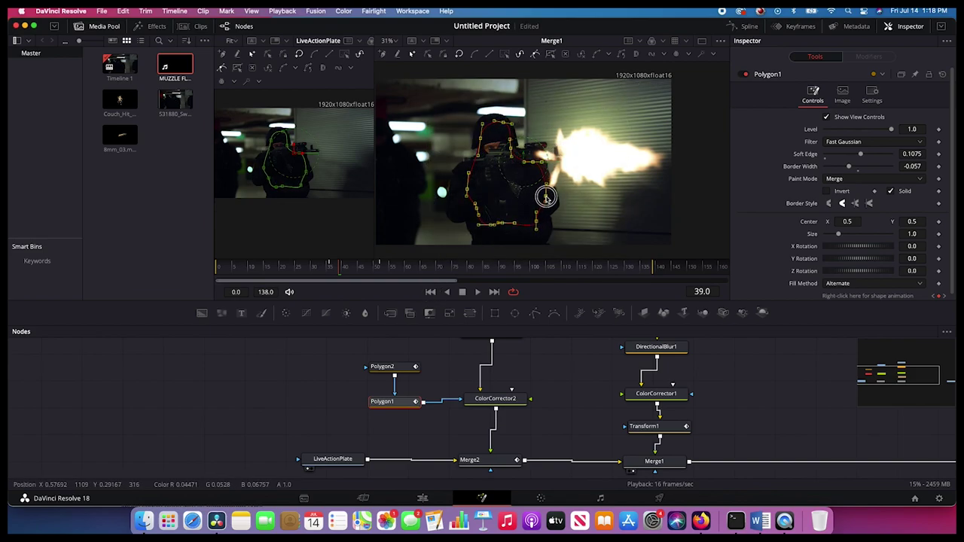
Advance to frame 42 and keyframe Polygon1's shape to fit the gunman.
click(493, 399)
click(380, 405)
key(Right)
key(Right)
key(Right)
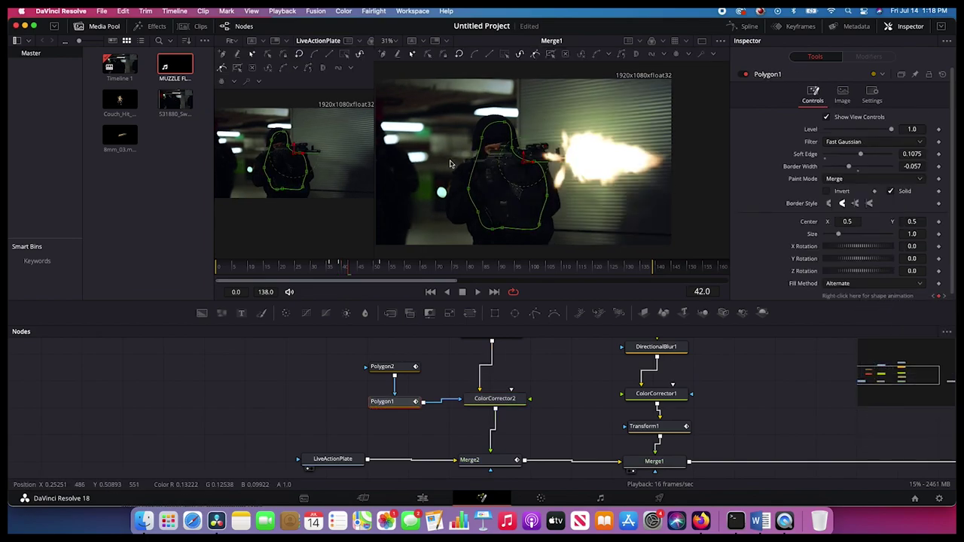
Step through to frame 51 to check how Polygon1 follows the gunman, and scrub back to frame 23.
key(Right)
key(Right)
key(Right)
key(Right)
key(Right)
key(Right)
key(Right)
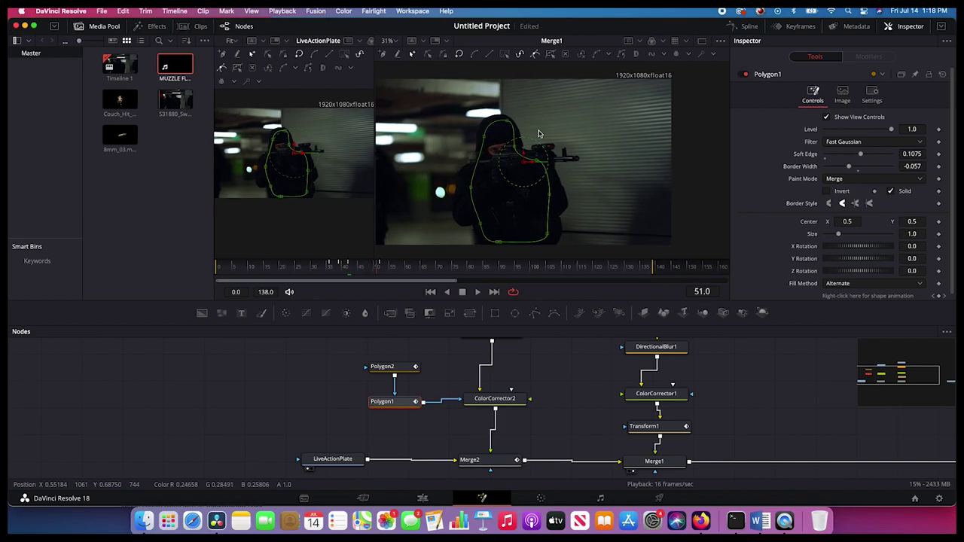
click(343, 269)
drag(342, 269, 289, 269)
Review the node group that lights the plate and play back the composite from frame 23.
click(477, 460)
scroll(488, 431, up, 3)
scroll(488, 400, down, 5)
scroll(487, 399, up, 2)
drag(378, 347, 512, 472)
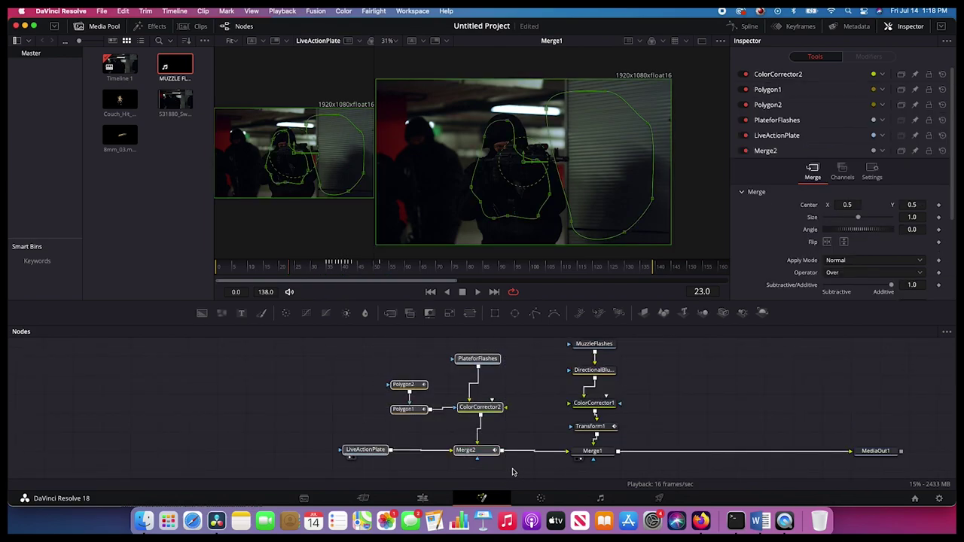
click(421, 354)
key(space)
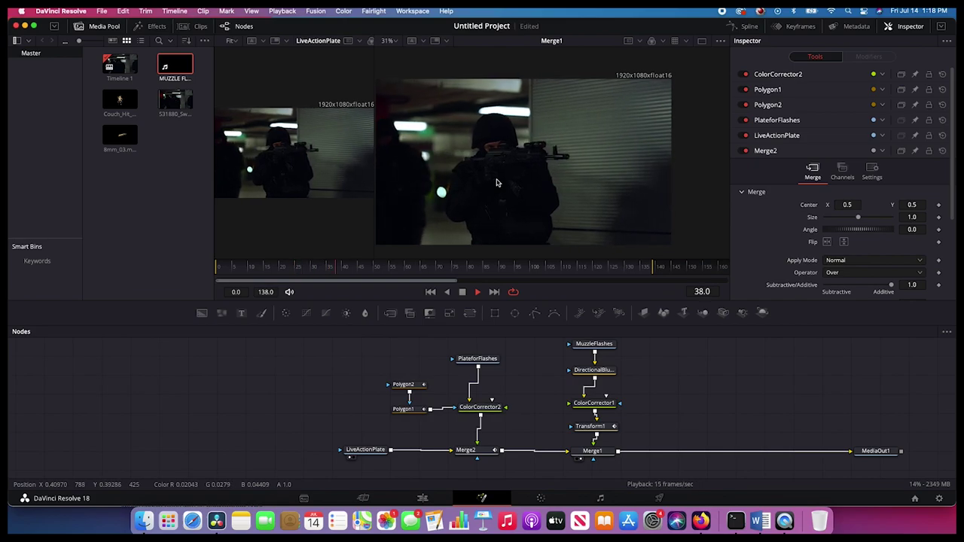
key(space)
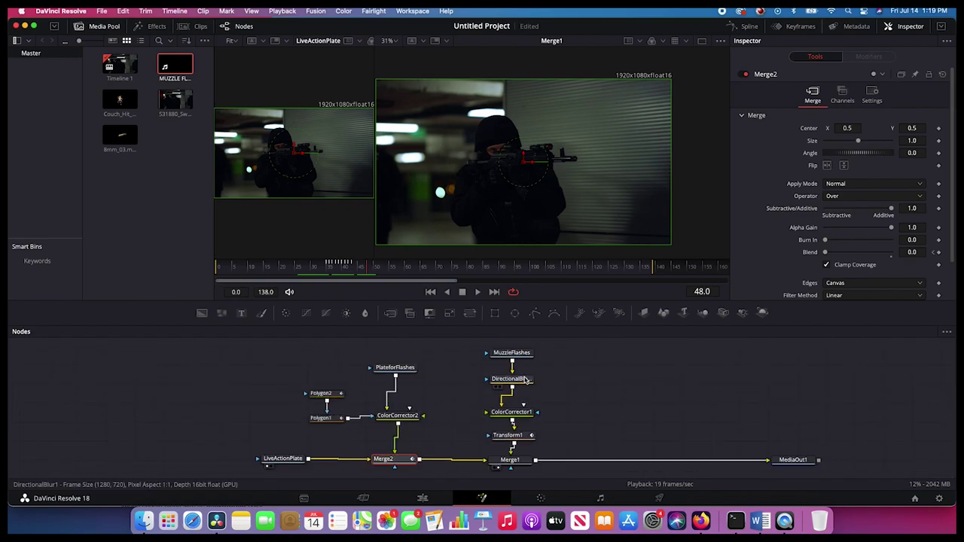
Move the MuzzleFlashes branch with Merge1 further along the chain to open a gap after Merge2.
scroll(525, 379, down, 2)
scroll(524, 379, up, 2)
scroll(524, 380, down, 1)
scroll(524, 379, up, 1)
scroll(519, 383, right, 4)
scroll(403, 439, left, 1)
scroll(403, 438, right, 1)
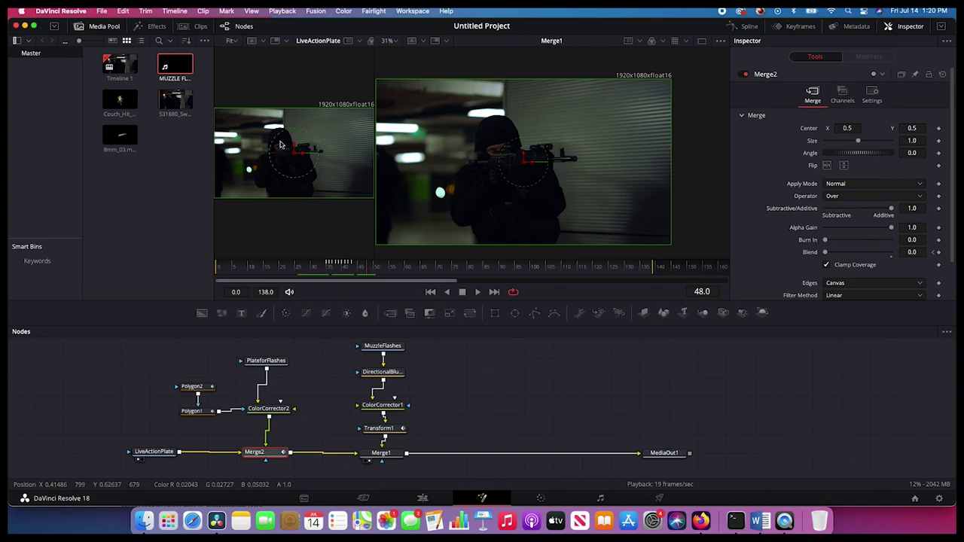
click(110, 104)
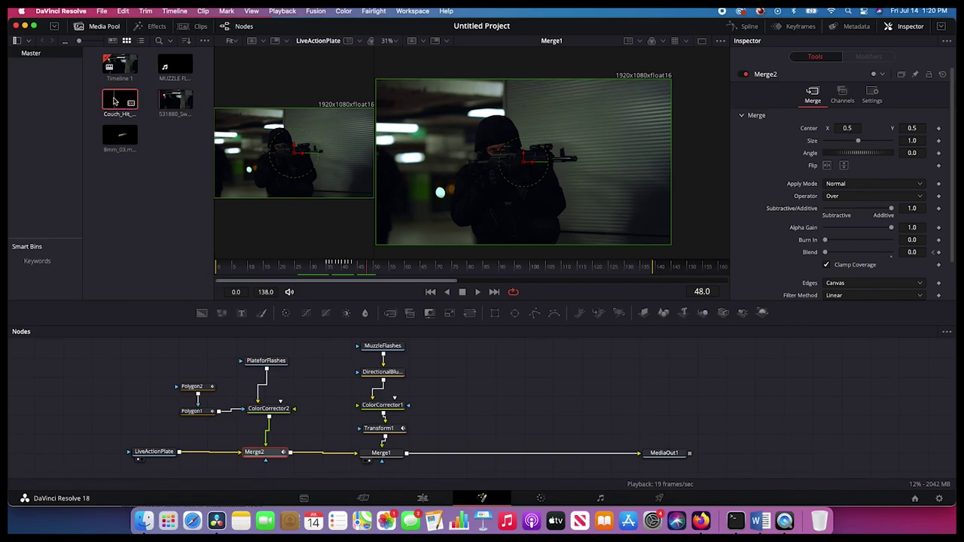
drag(430, 340, 370, 465)
drag(386, 433, 497, 431)
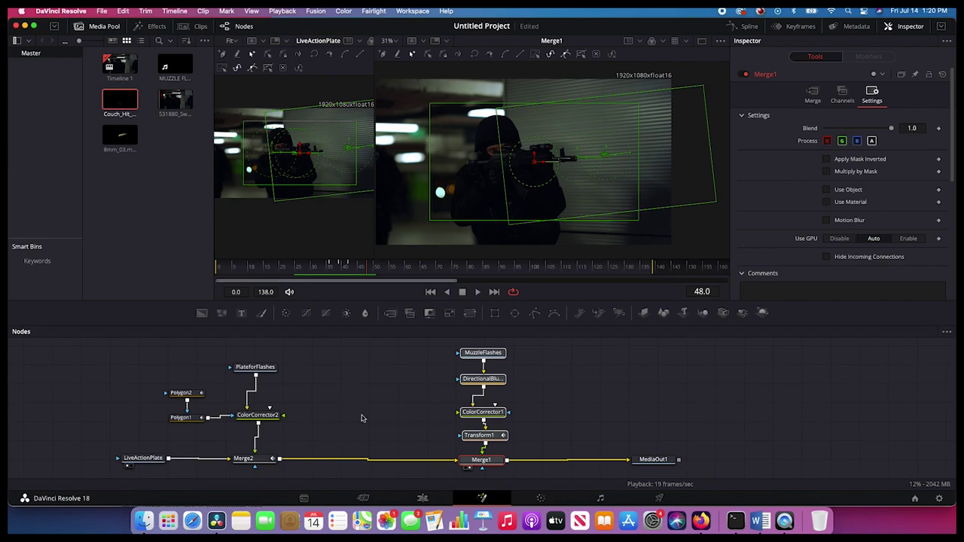
Merge the Couch_Hit clip into the chain between Merge2 and Merge1 and rename its node Sparksmoke.
drag(116, 103, 362, 449)
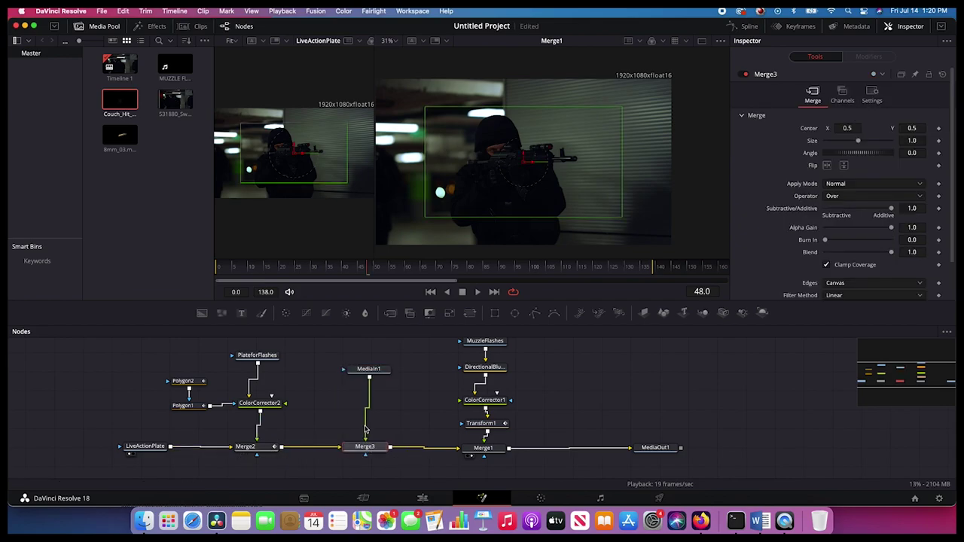
click(368, 369)
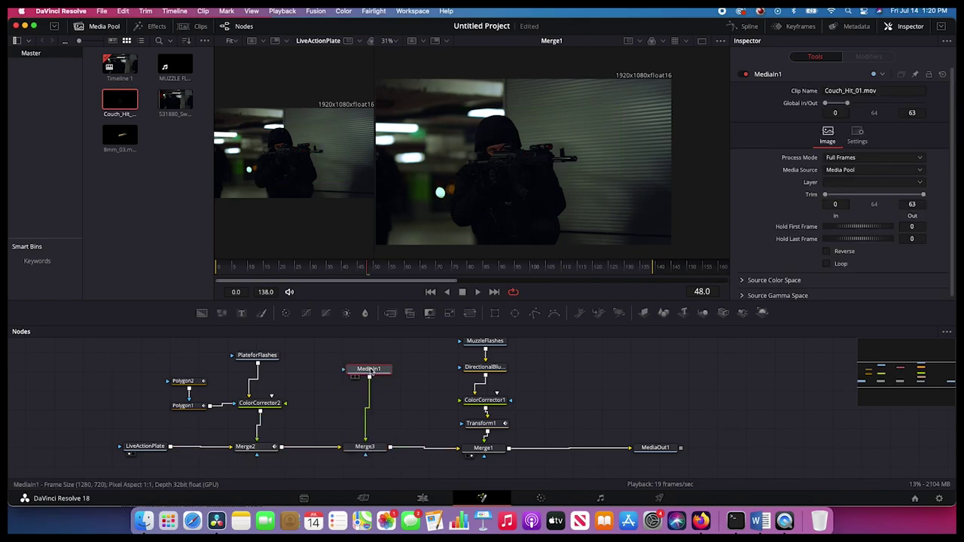
right_click(369, 369)
click(389, 282)
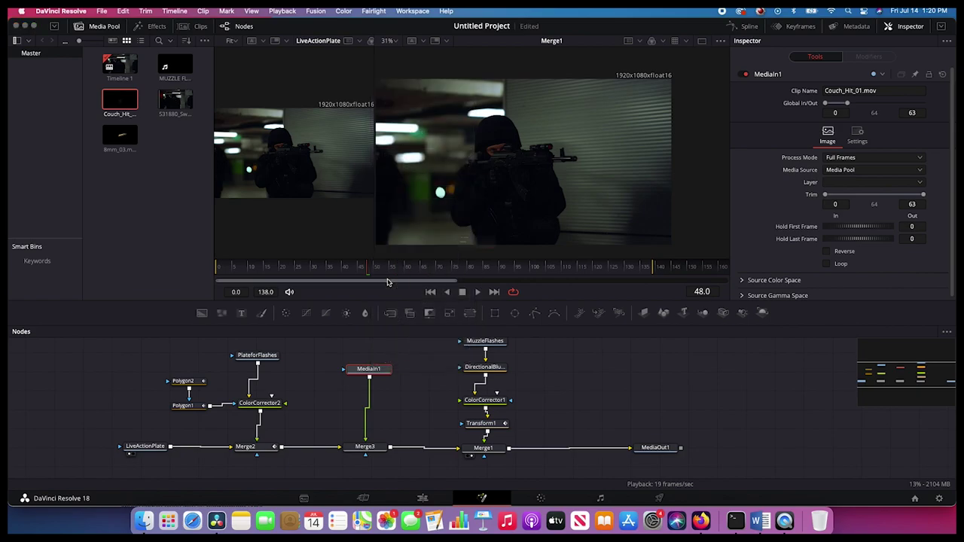
text(Sparksmo)
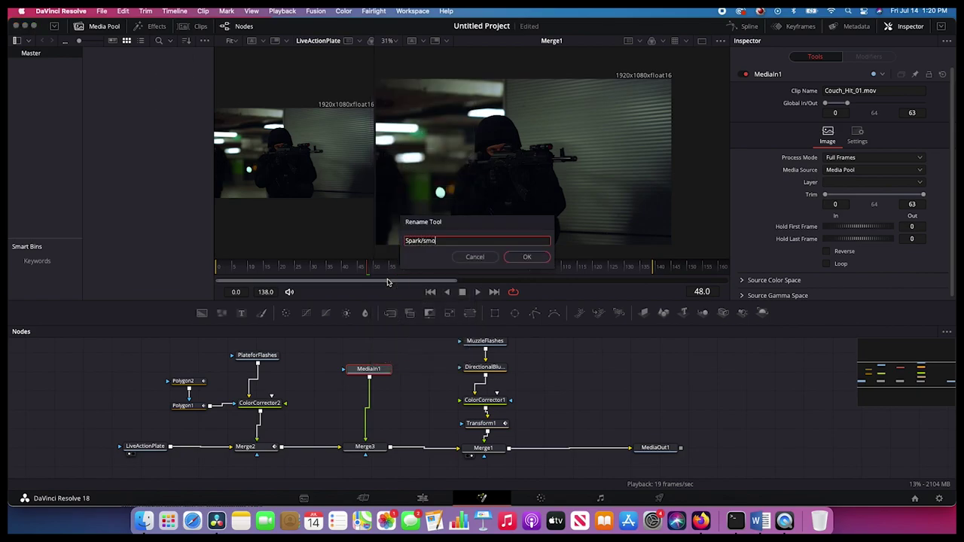
text(ke)
key(Return)
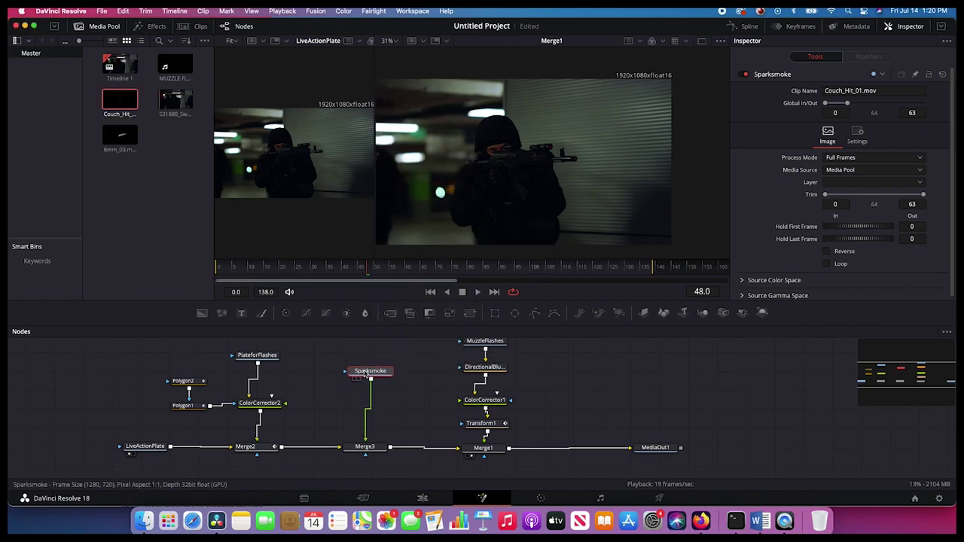
scroll(364, 374, left, 3)
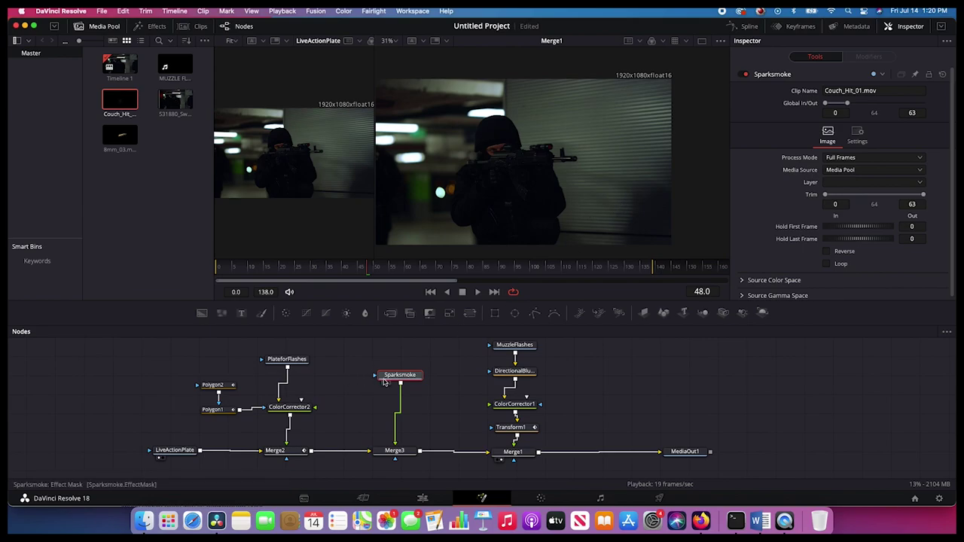
drag(399, 376, 400, 385)
Shift the Sparksmoke clip in time so it starts at frame 39, matching the muzzle flash, and play it back.
mouse_move(221, 268)
mouse_down()
mouse_move(234, 268)
mouse_move(215, 270)
mouse_up()
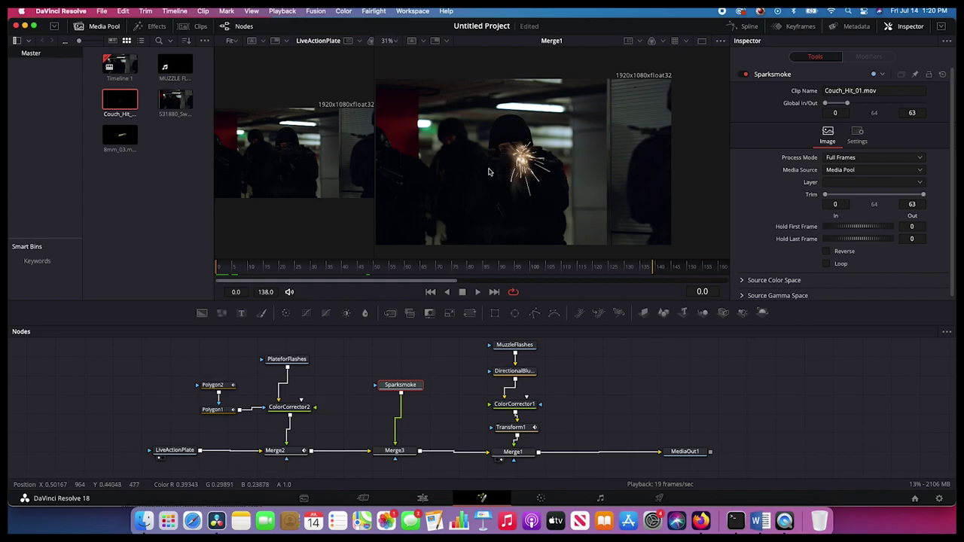
click(797, 27)
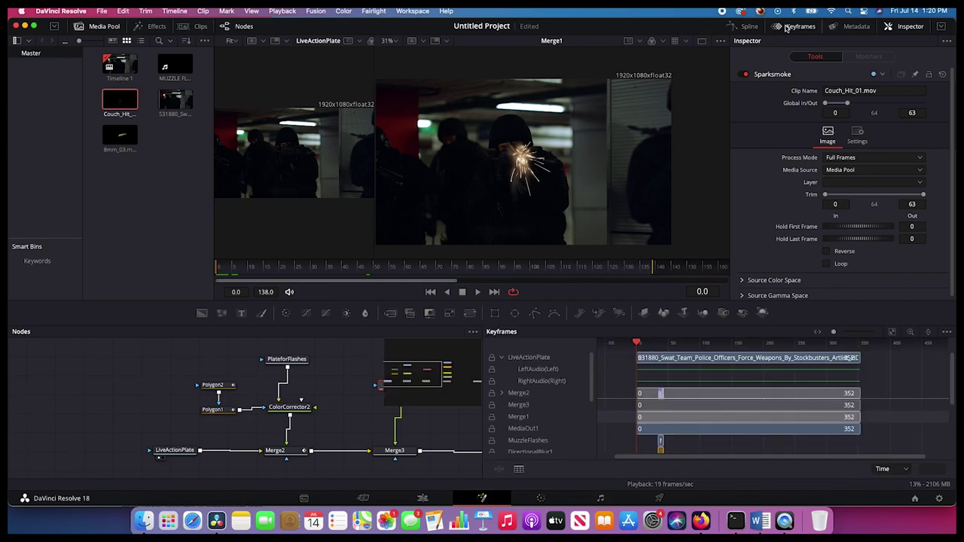
scroll(624, 428, down, 3)
click(522, 453)
drag(667, 431, 715, 431)
drag(669, 344, 683, 344)
drag(721, 429, 697, 434)
scroll(327, 409, right, 3)
scroll(328, 409, right, 2)
key(space)
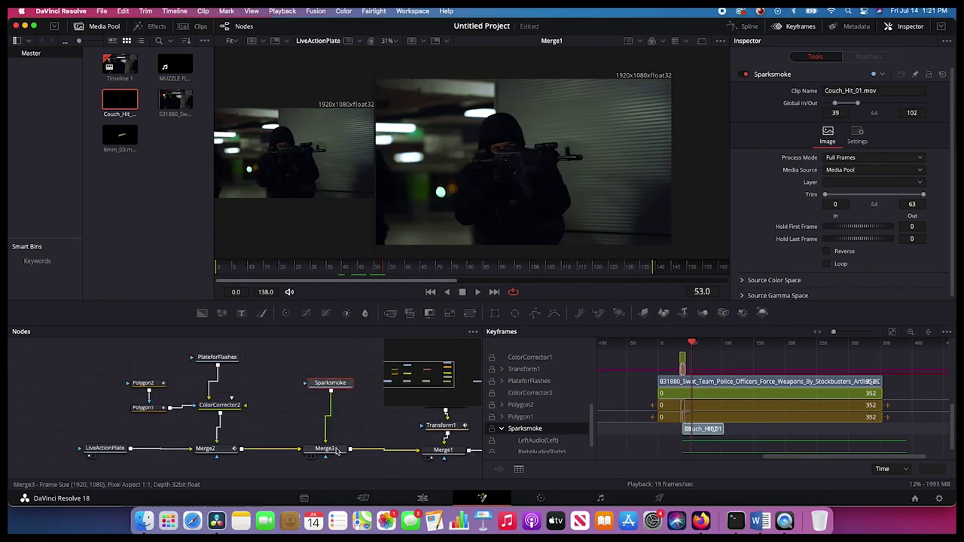
Keyframe Merge3's Blend at 1.0 on frame 39 and at 0.0 on frame 66.
click(336, 450)
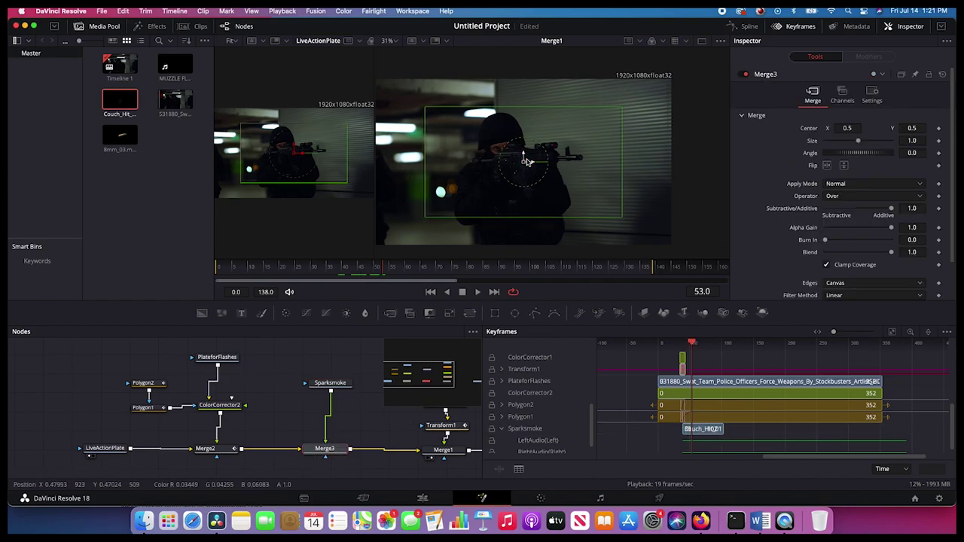
click(795, 28)
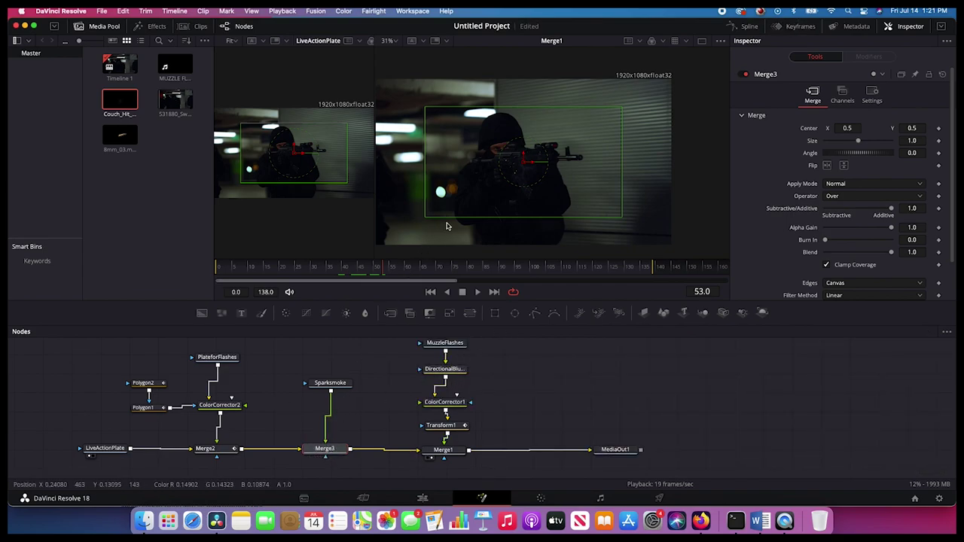
key(Left)
key(Left)
key(Left)
key(Left)
key(Left)
key(Left)
key(Left)
key(Left)
key(Left)
key(Left)
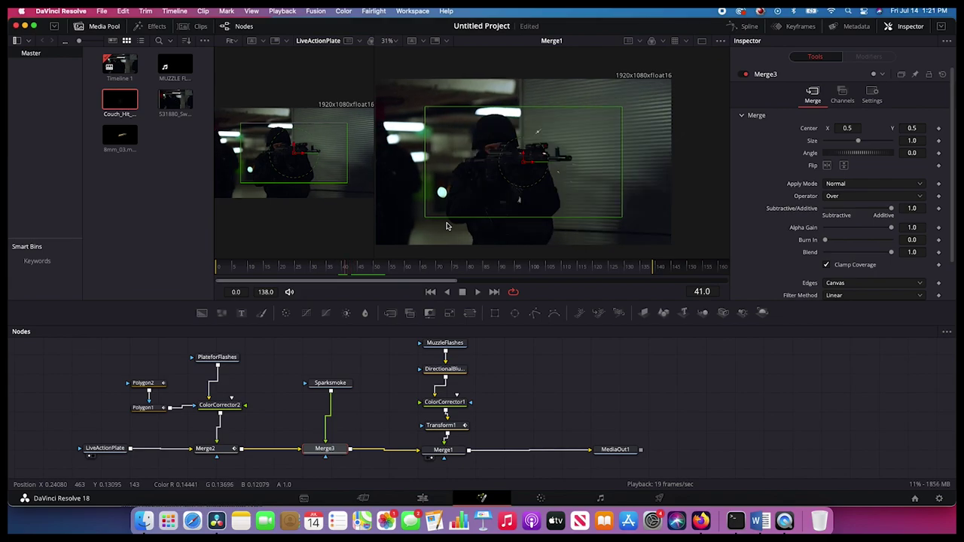
drag(891, 252, 939, 254)
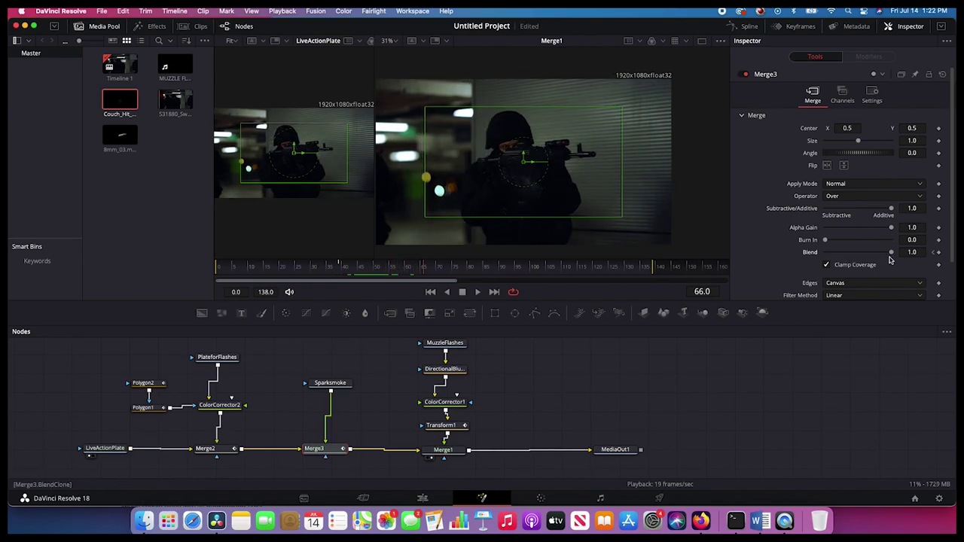
drag(892, 252, 706, 236)
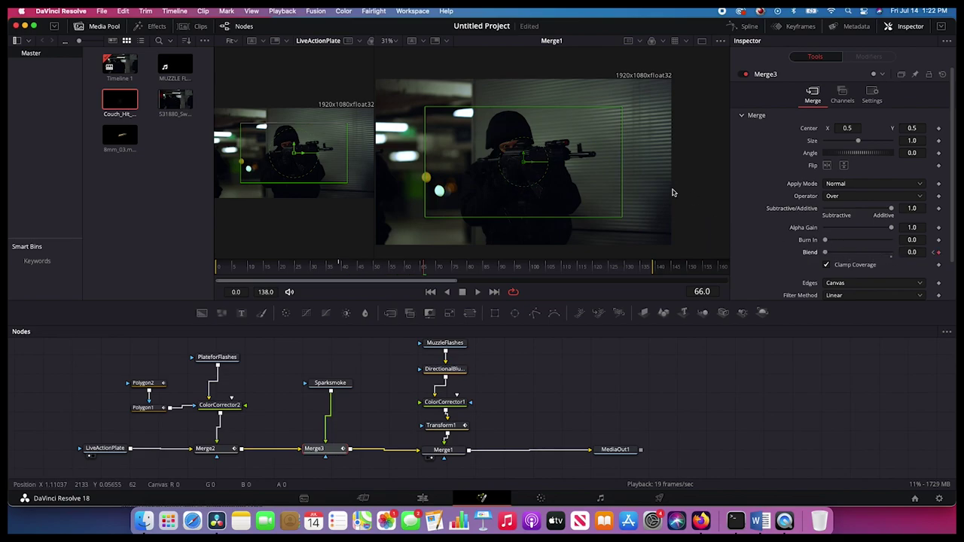
Play back the spark fade and return to frame 39.
click(337, 267)
key(space)
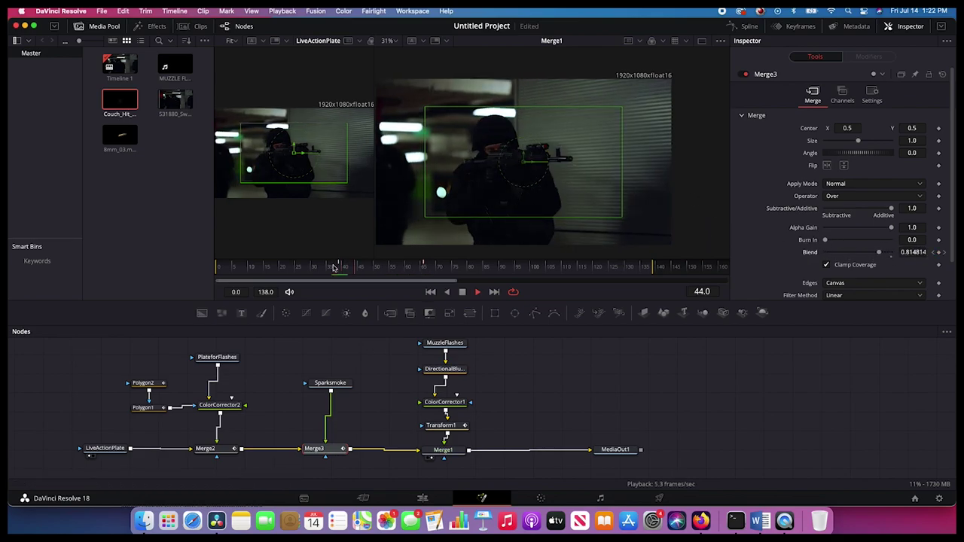
click(336, 267)
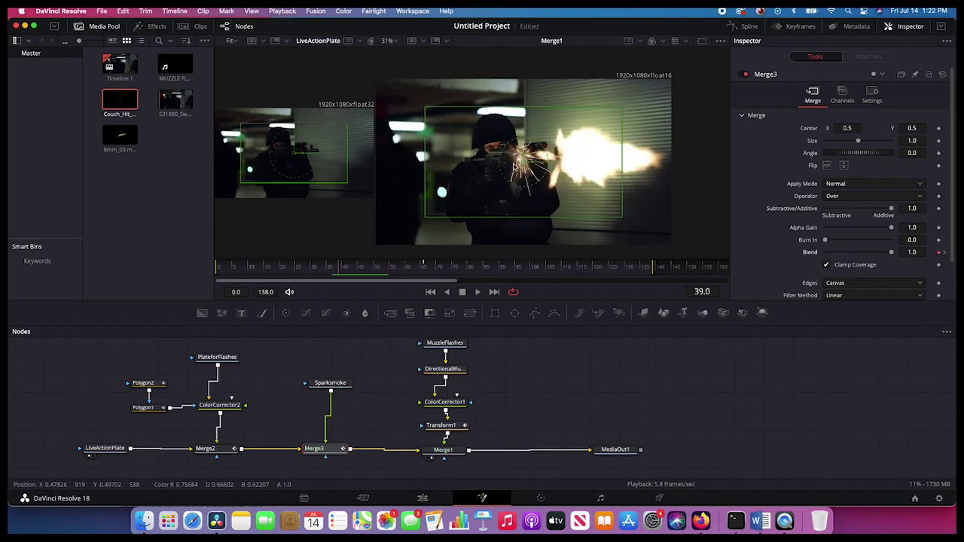
Insert a Transform after Sparksmoke, move the sparks to the gun's muzzle at about X 0.725, Y 0.531 and rotate them about 24.7 degrees.
click(325, 379)
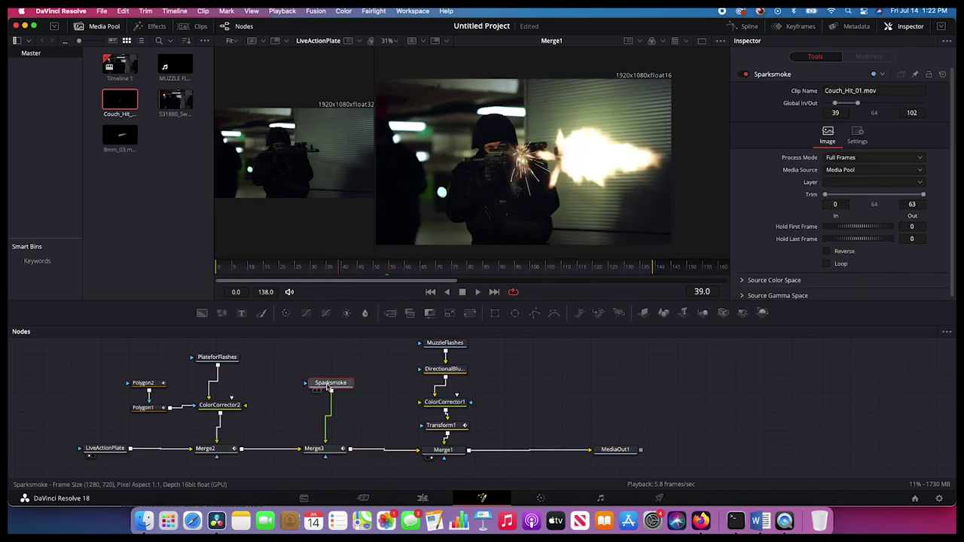
right_click(329, 388)
mouse_move(350, 171)
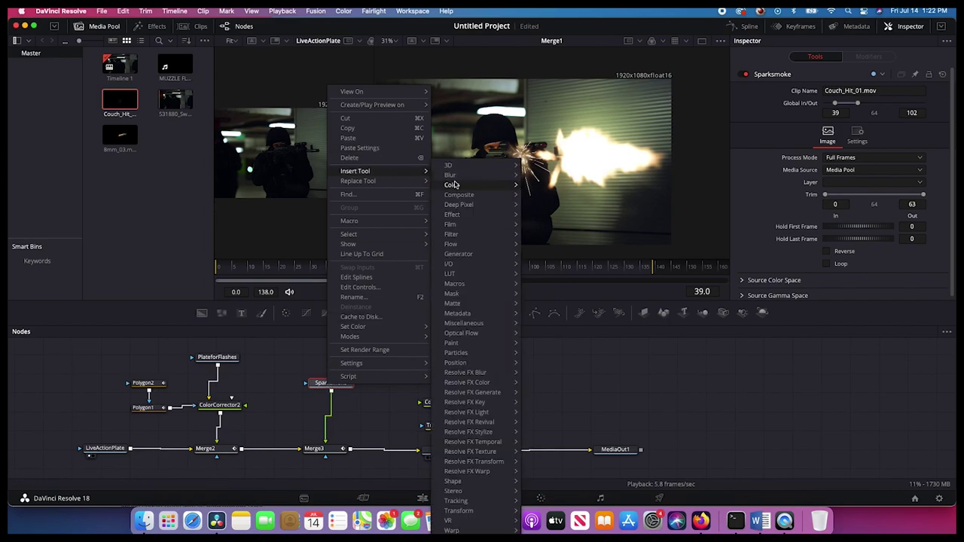
mouse_move(467, 515)
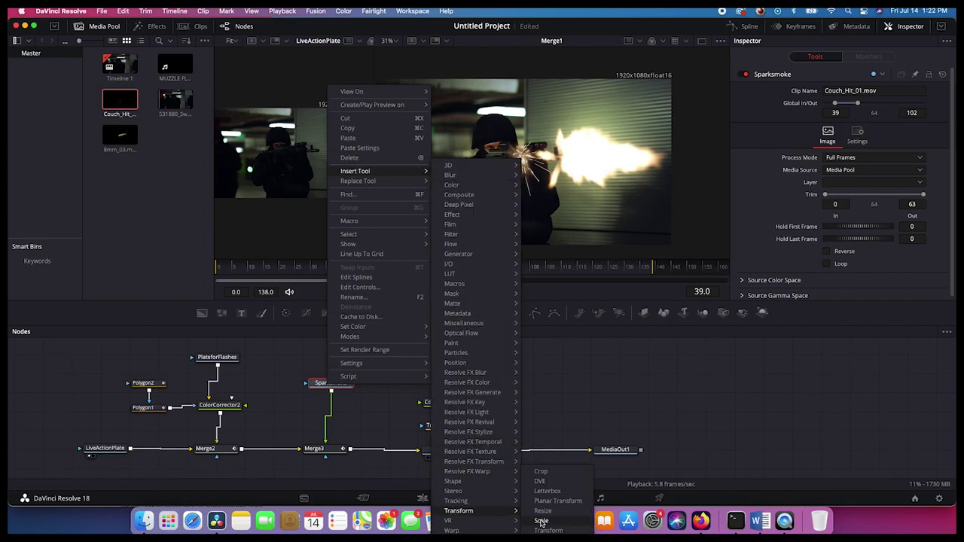
click(549, 531)
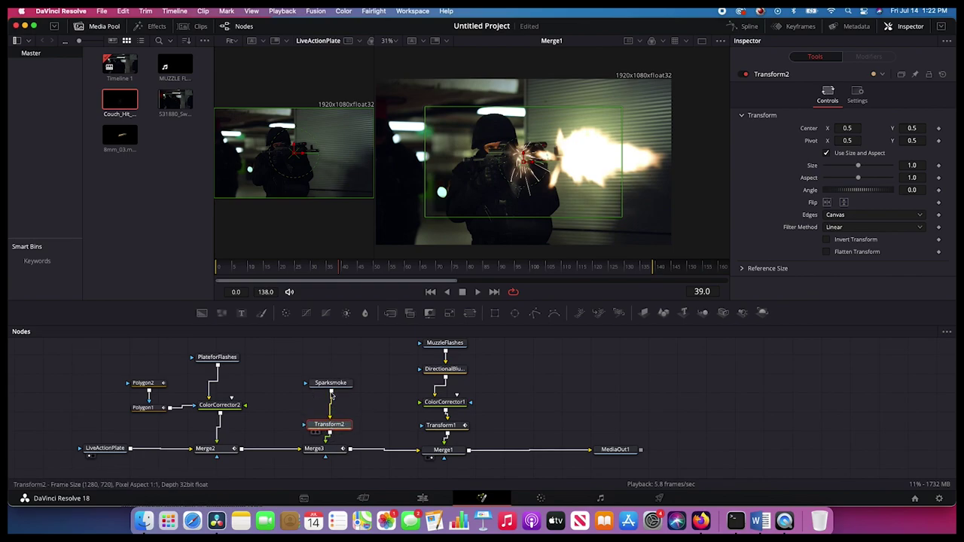
drag(525, 161, 580, 160)
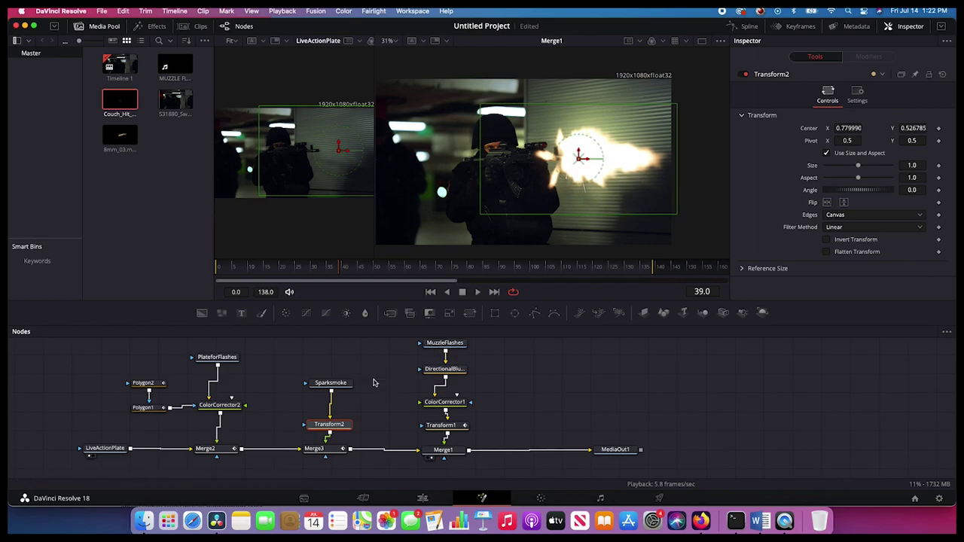
key(Right)
mouse_move(582, 160)
mouse_down()
mouse_move(570, 159)
mouse_move(581, 146)
mouse_move(568, 158)
mouse_up()
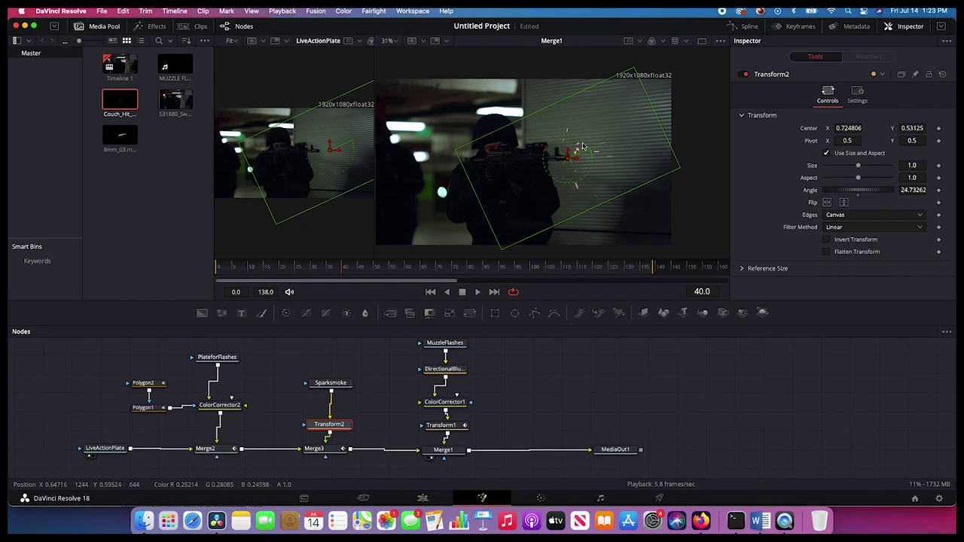
Insert a Soft Glow after Sparksmoke with gain about 2.65, glow size 47 and blend about 0.5.
drag(331, 384, 331, 364)
right_click(327, 360)
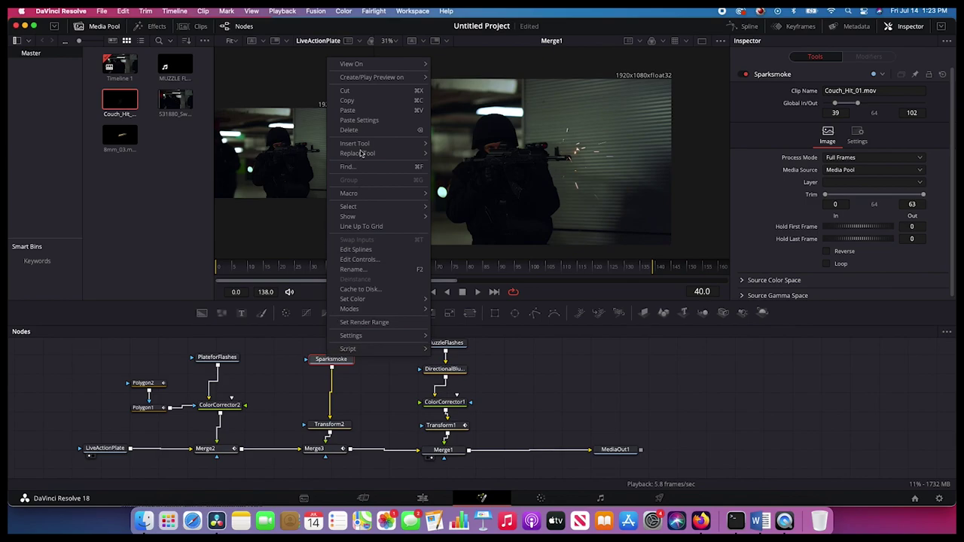
mouse_move(393, 143)
mouse_move(449, 155)
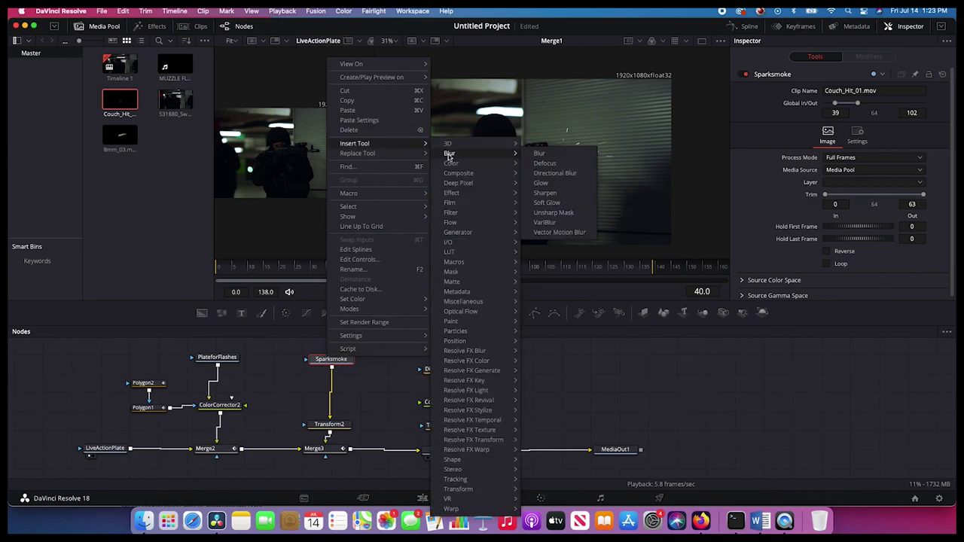
click(549, 204)
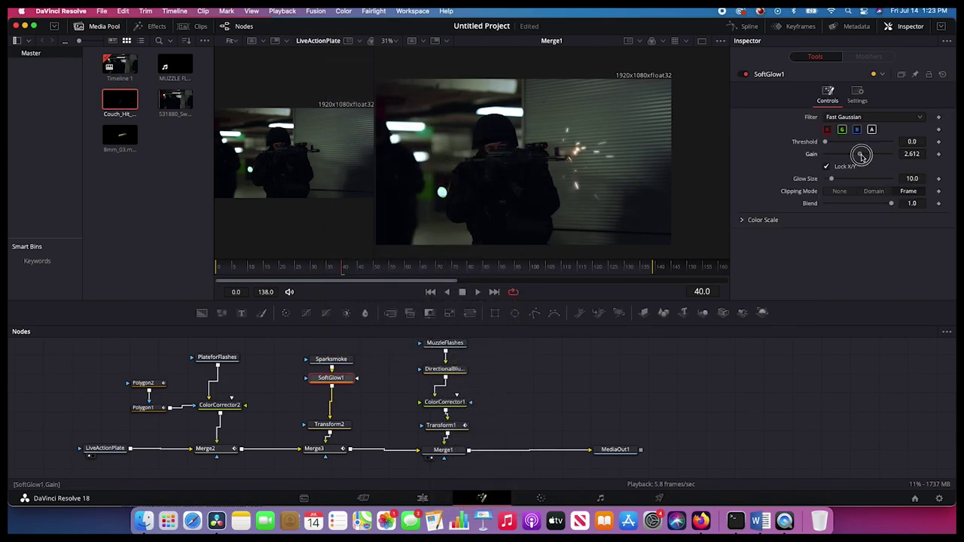
mouse_move(825, 143)
mouse_down()
mouse_move(836, 144)
mouse_move(811, 145)
mouse_up()
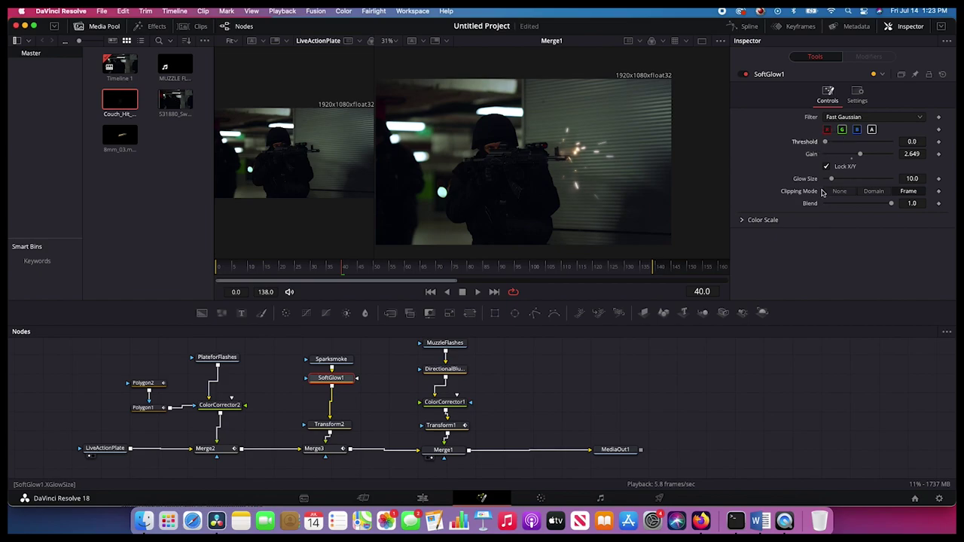
drag(833, 179, 846, 181)
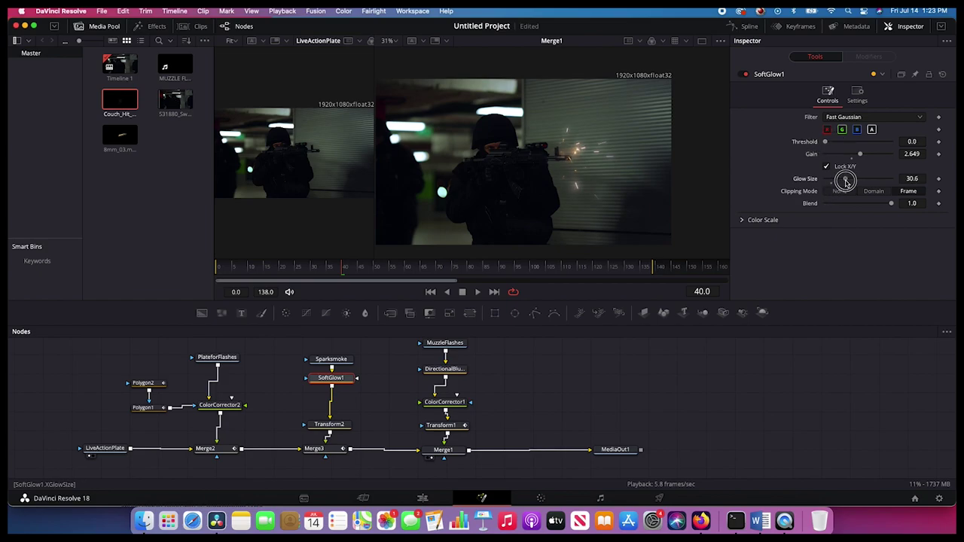
drag(891, 205, 858, 204)
Insert a Blur between Sparksmoke and SoftGlow1 with a blur size of 1.5.
drag(345, 380, 345, 407)
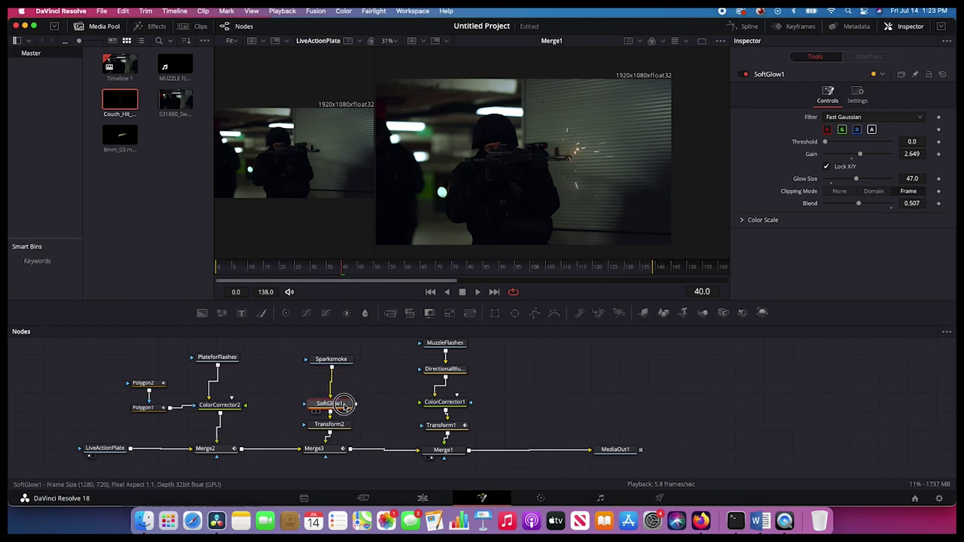
drag(334, 359, 332, 359)
right_click(332, 358)
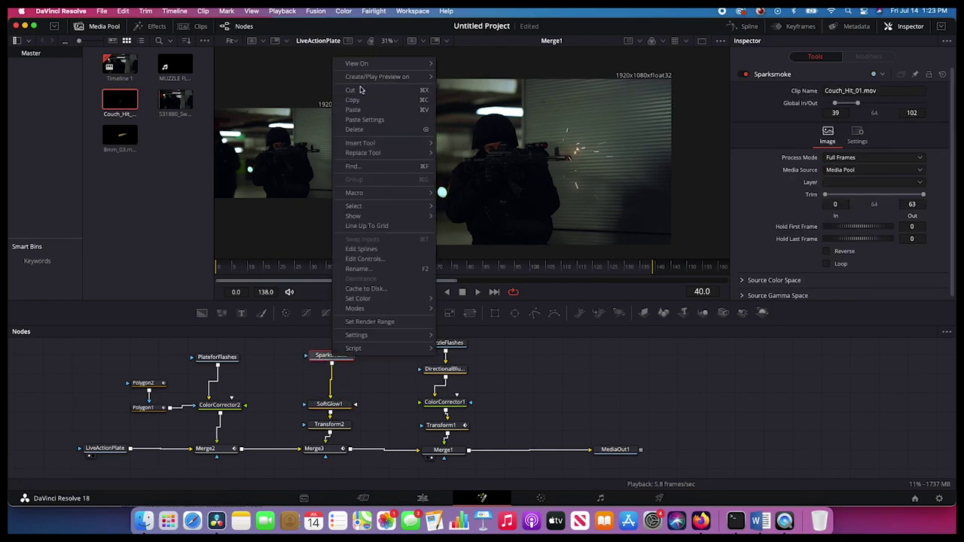
mouse_move(348, 146)
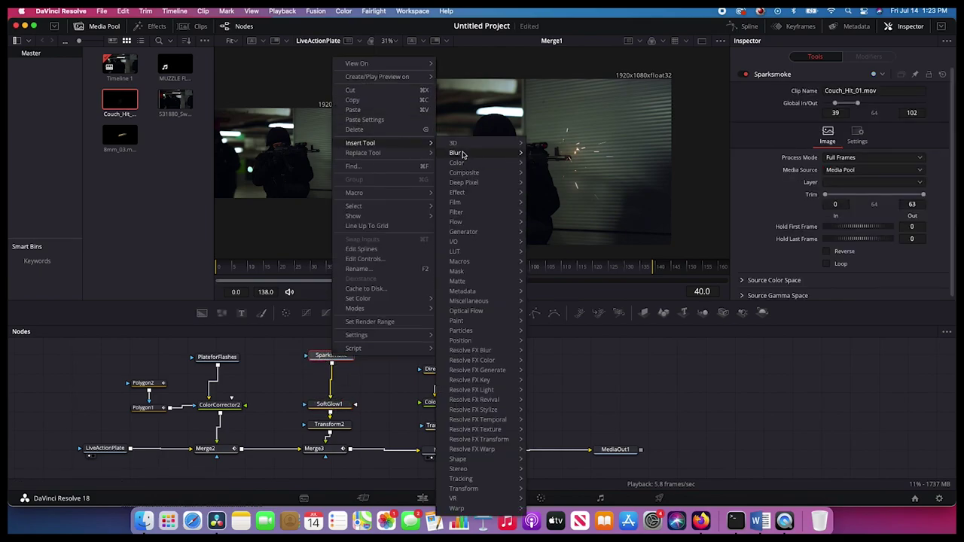
mouse_move(492, 154)
click(539, 150)
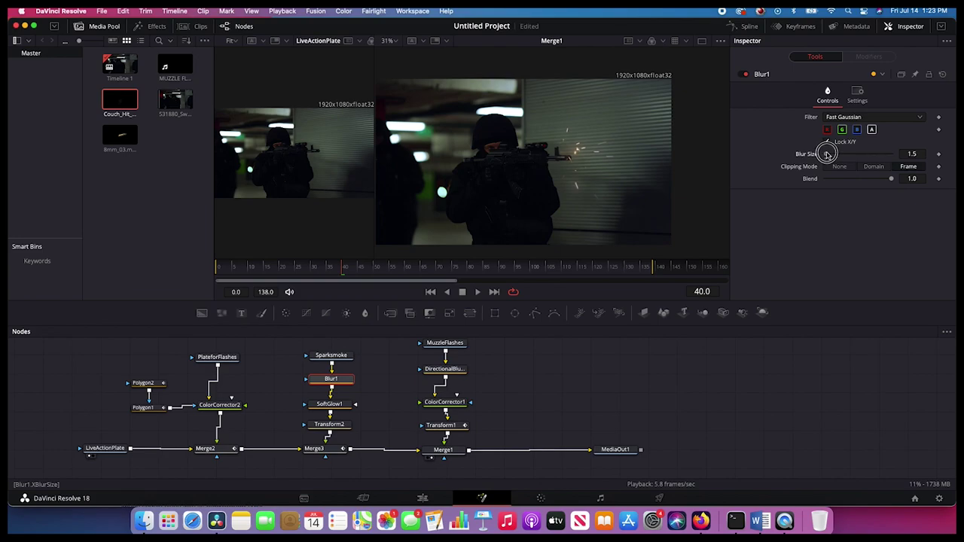
drag(828, 154, 826, 154)
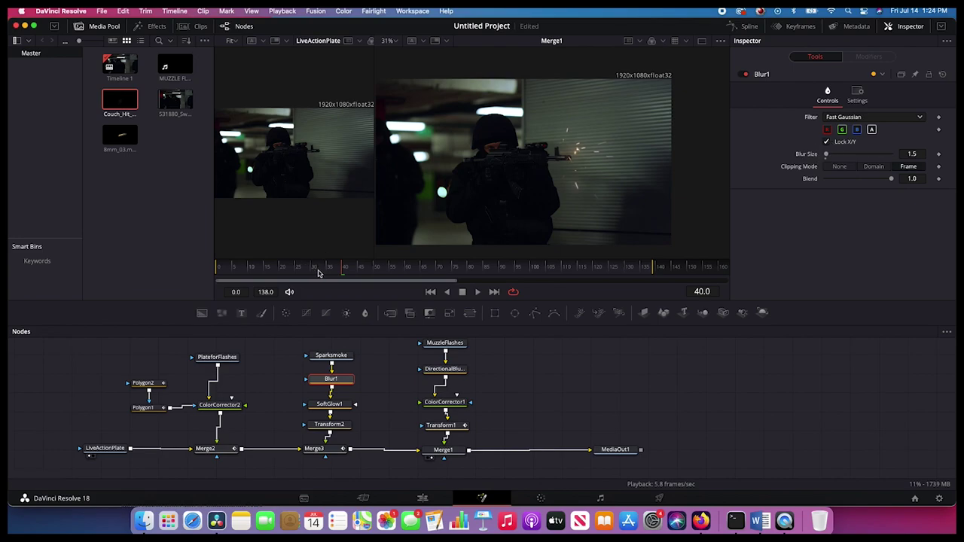
Play back the muzzle flash with the blurred, glowing sparks and scrub to frame 41.
click(322, 268)
key(space)
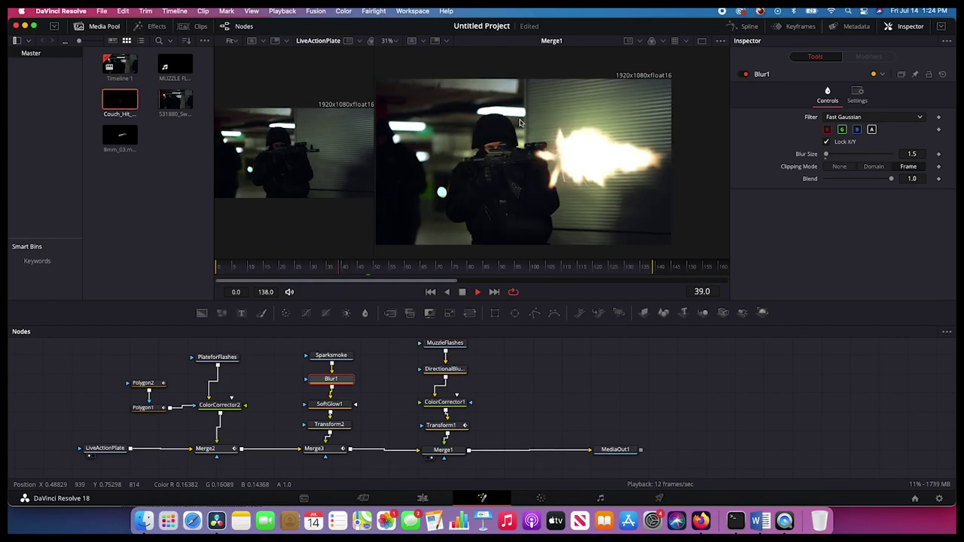
key(space)
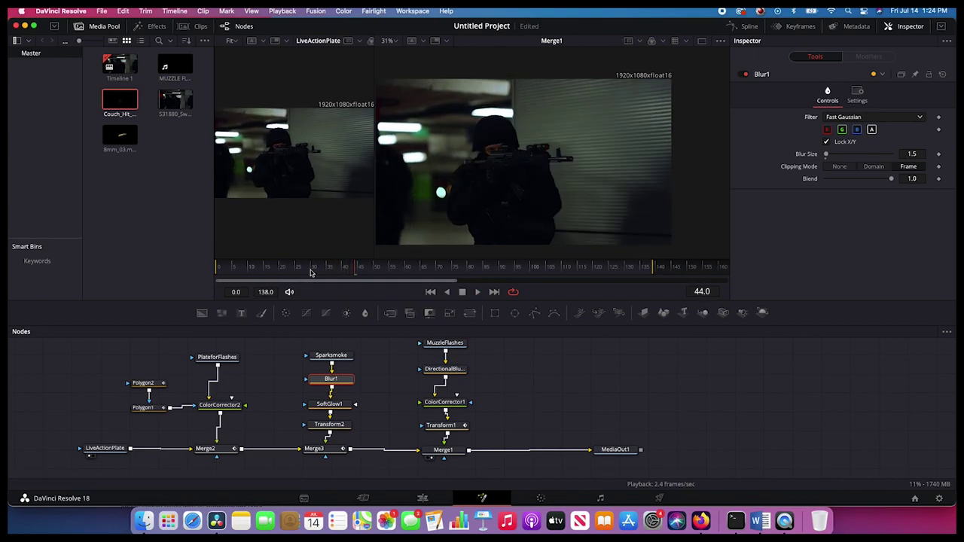
click(313, 270)
drag(312, 270, 344, 268)
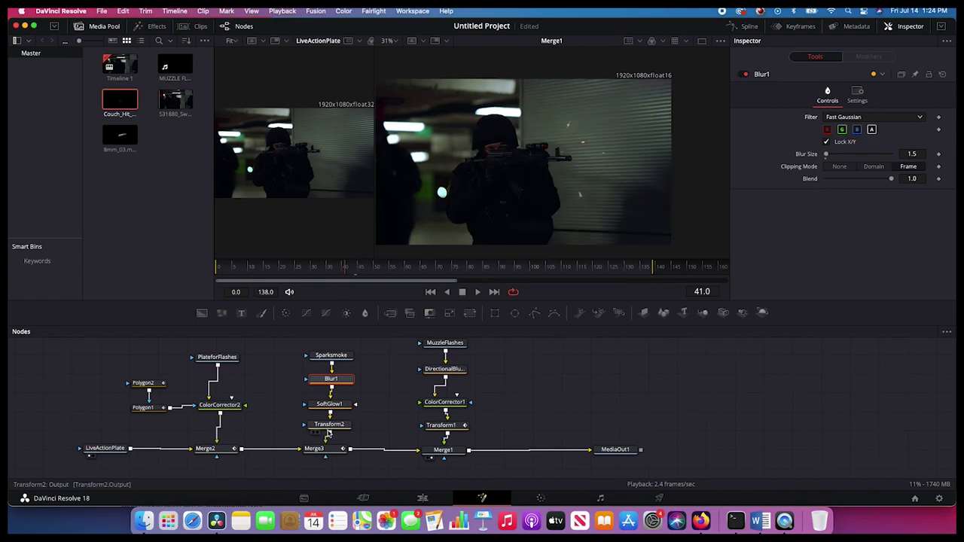
Move Blur1, SoftGlow1 and Transform2 apart from Sparksmoke to make room for another node.
drag(386, 344, 334, 382)
click(334, 384)
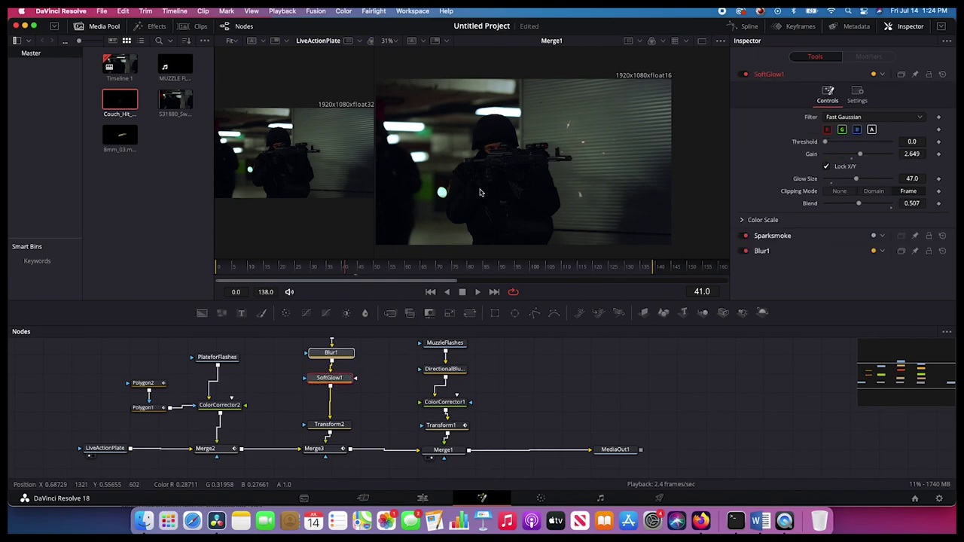
scroll(364, 392, up, 2)
drag(365, 356, 325, 423)
click(336, 348)
scroll(363, 372, up, 2)
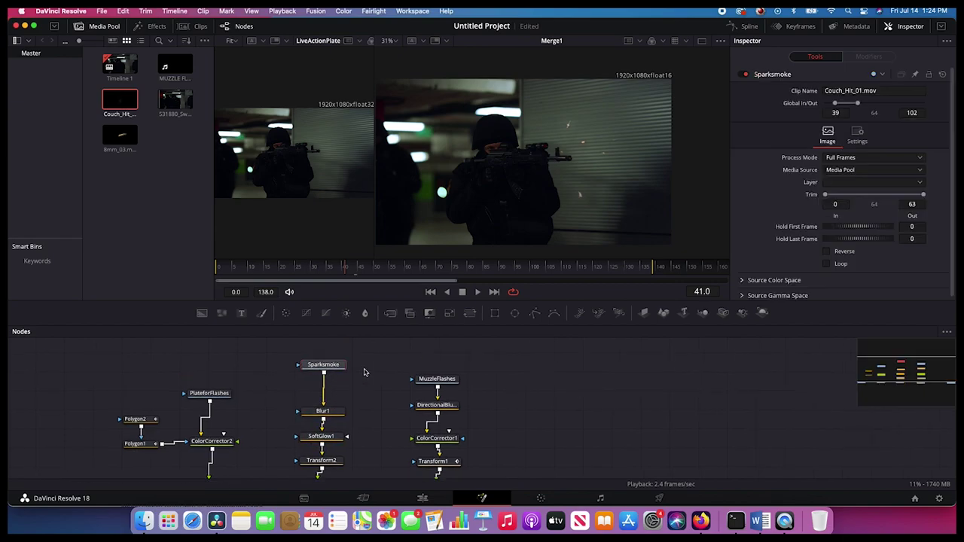
Insert a Color Corrector between Sparksmoke and Blur1.
scroll(339, 365, down, 1)
scroll(339, 365, left, 1)
right_click(334, 360)
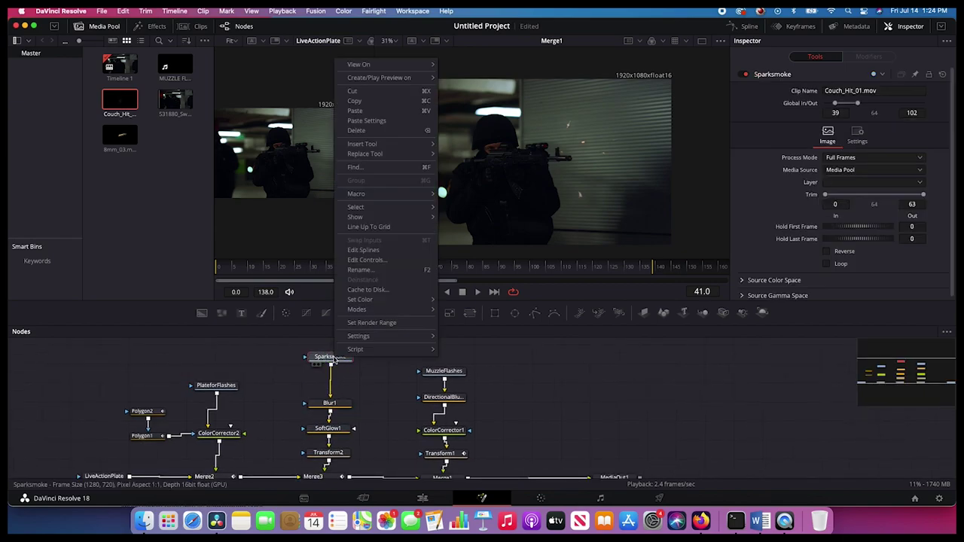
mouse_move(391, 143)
mouse_move(465, 166)
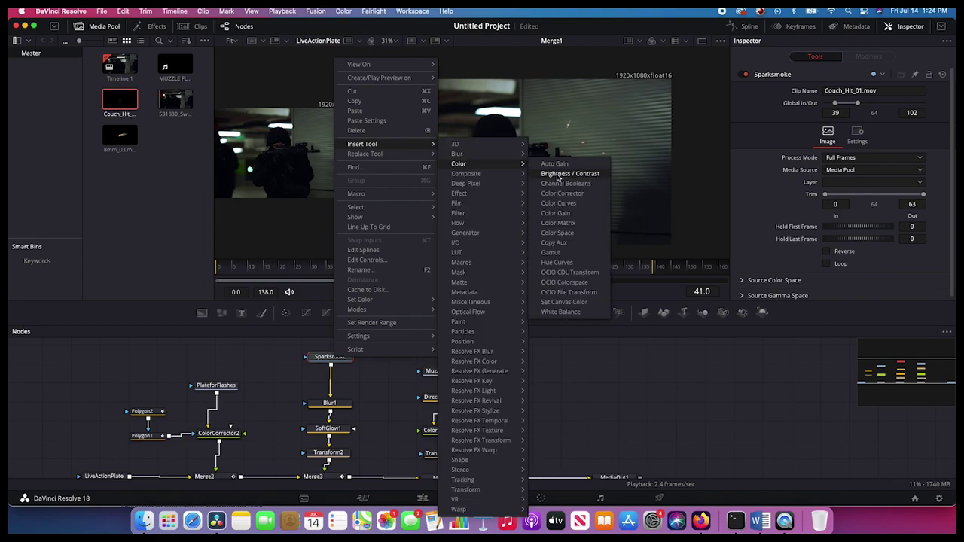
click(562, 193)
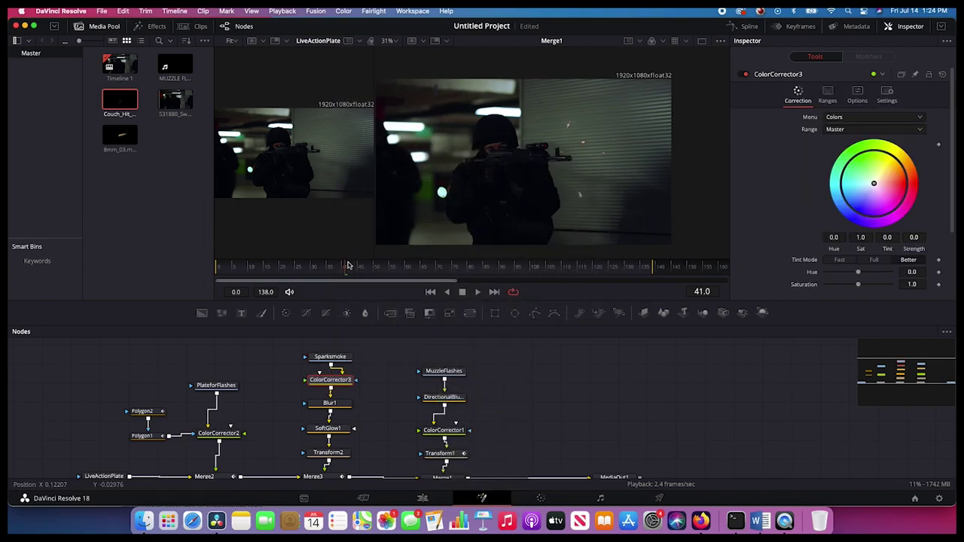
Set ColorCorrector3's gain to about 3.81 and gamma to about 1.21, play back the sparks and scrub to frame 40.
scroll(849, 226, down, 3)
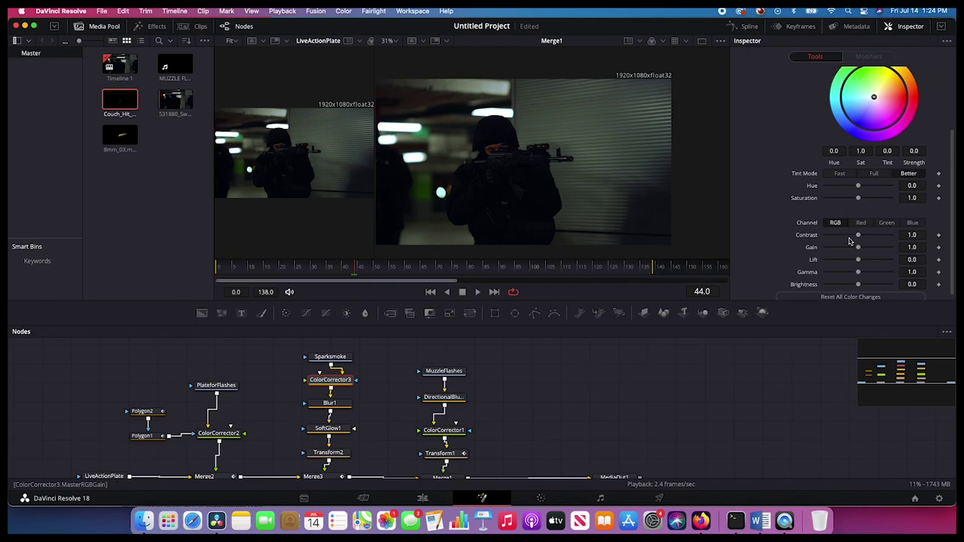
drag(875, 249, 904, 247)
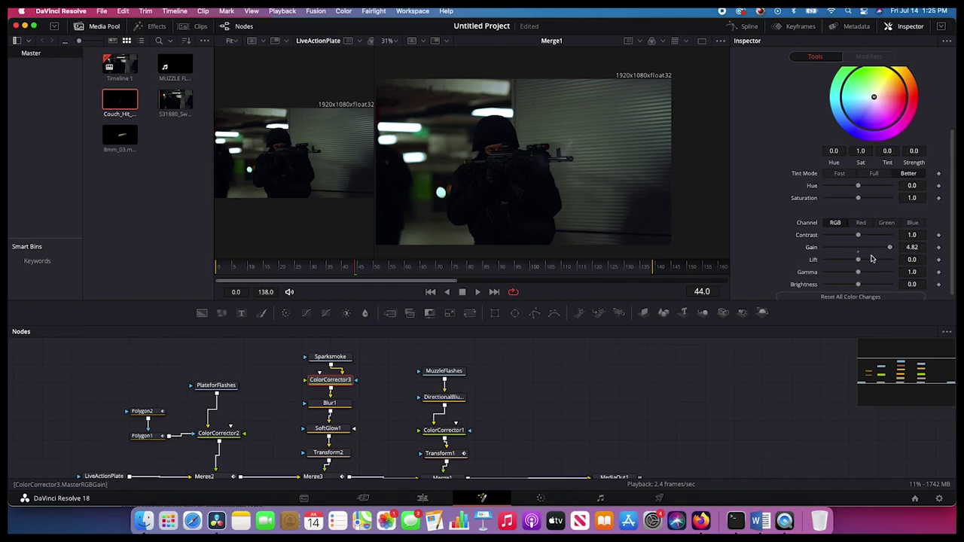
drag(858, 274, 881, 248)
click(328, 267)
key(space)
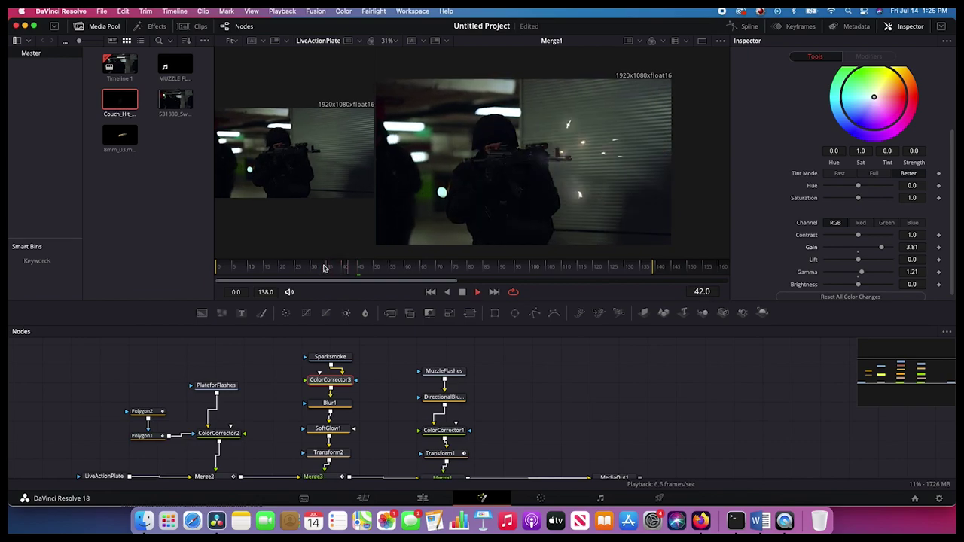
drag(329, 269, 344, 269)
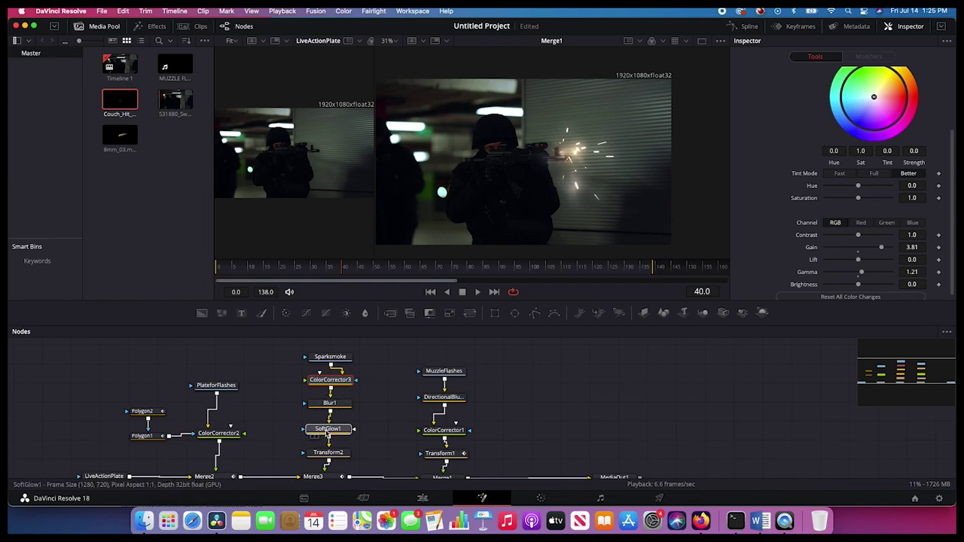
Pull SoftGlow1 out of the sparks node chain and delete it.
click(328, 428)
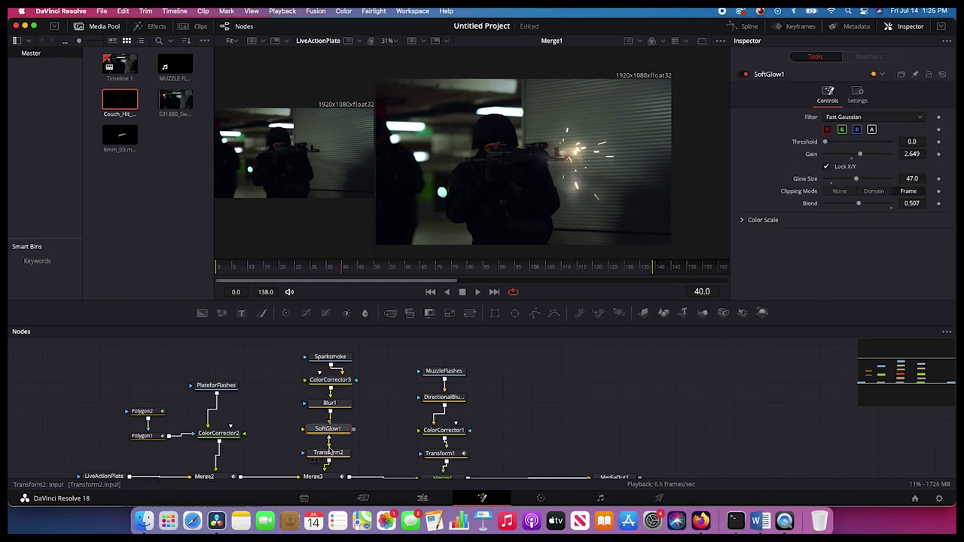
drag(328, 429, 378, 423)
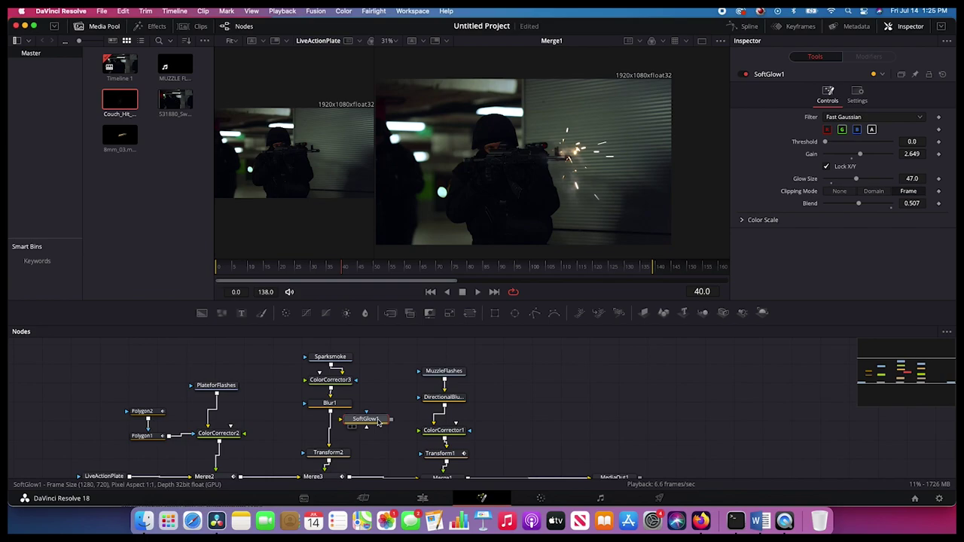
key(Delete)
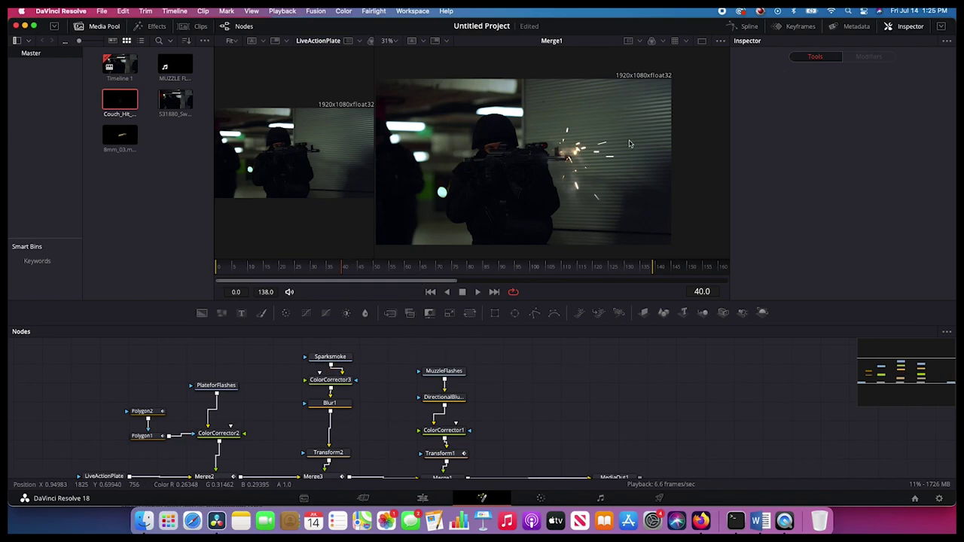
Scale the sparks in Transform2 to about 0.757 and center them at about X 0.720, Y 0.536.
click(331, 380)
click(337, 456)
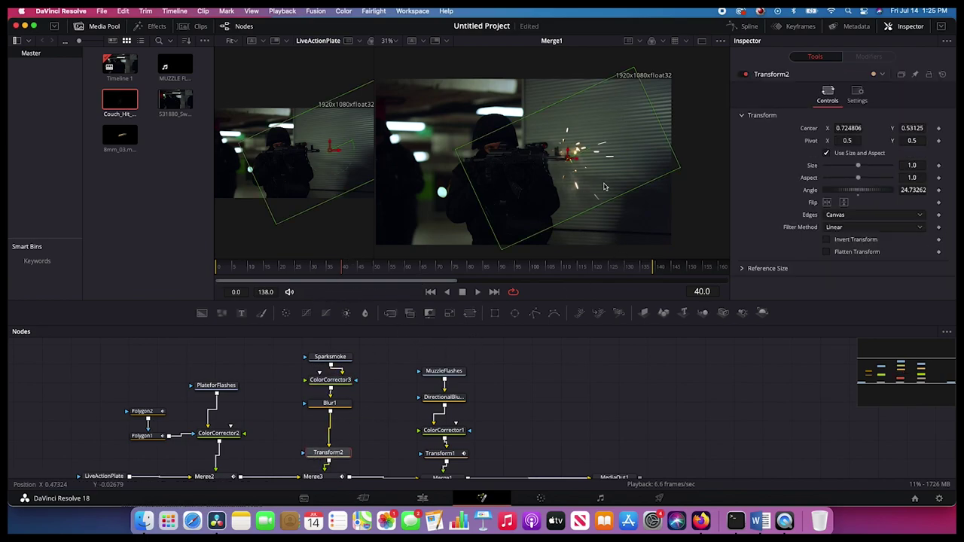
drag(669, 169, 650, 163)
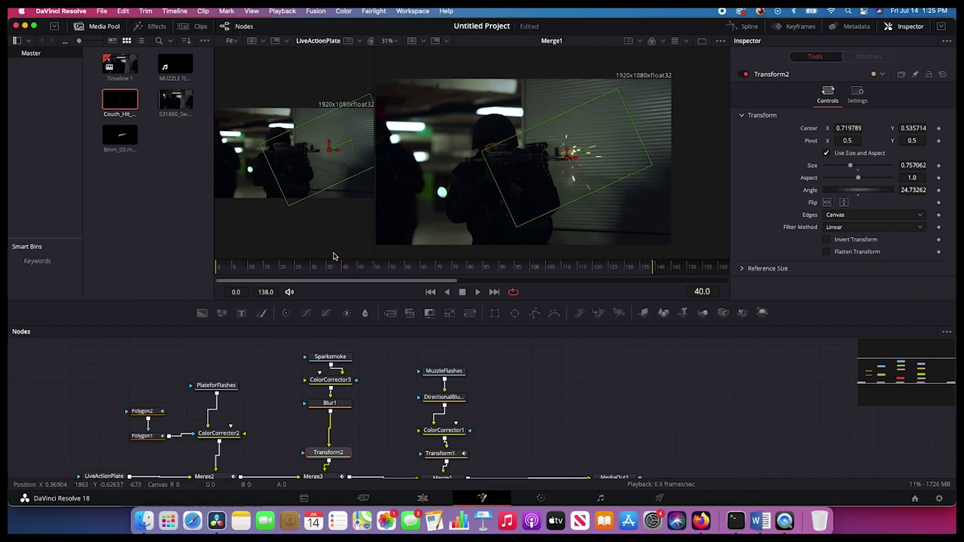
Play back the muzzle flash to check the resized sparks and smoke.
key(space)
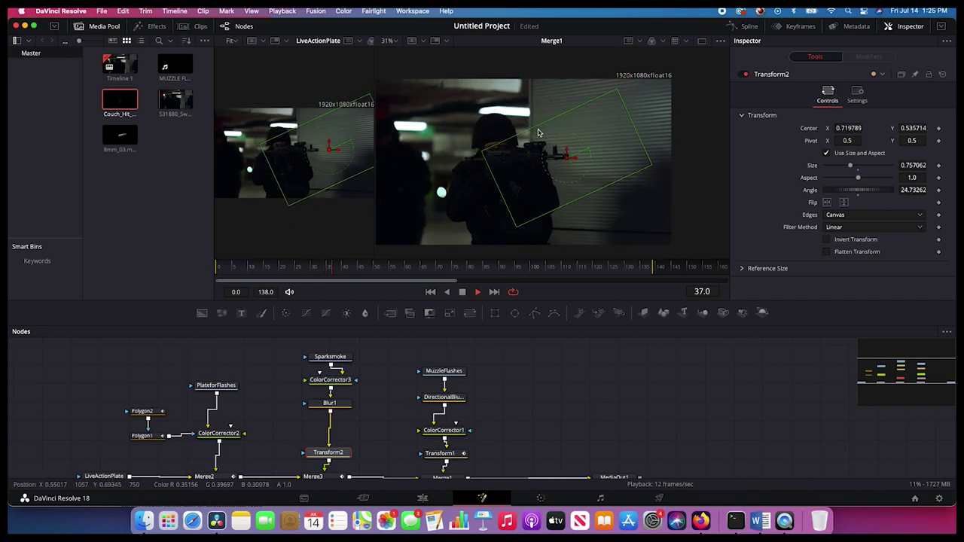
key(space)
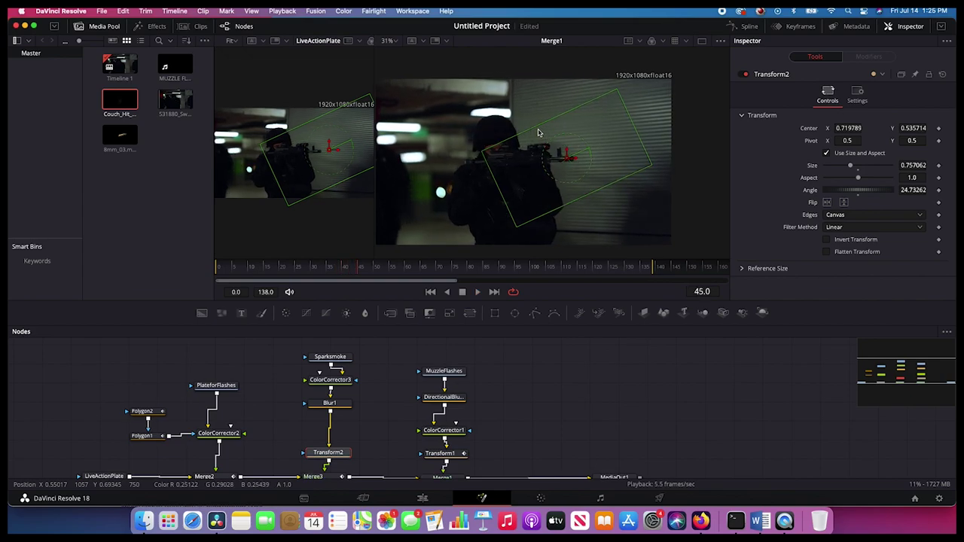
click(305, 269)
click(330, 357)
key(space)
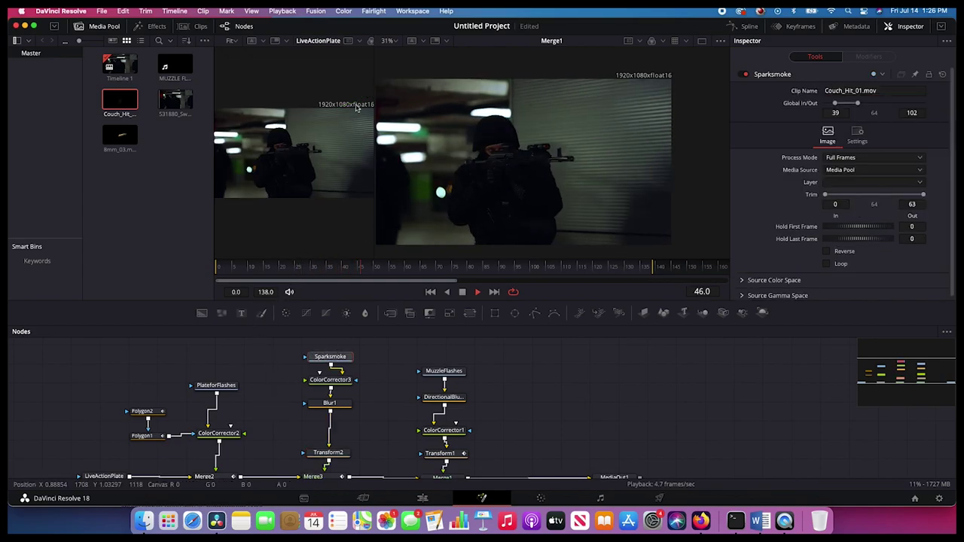
key(space)
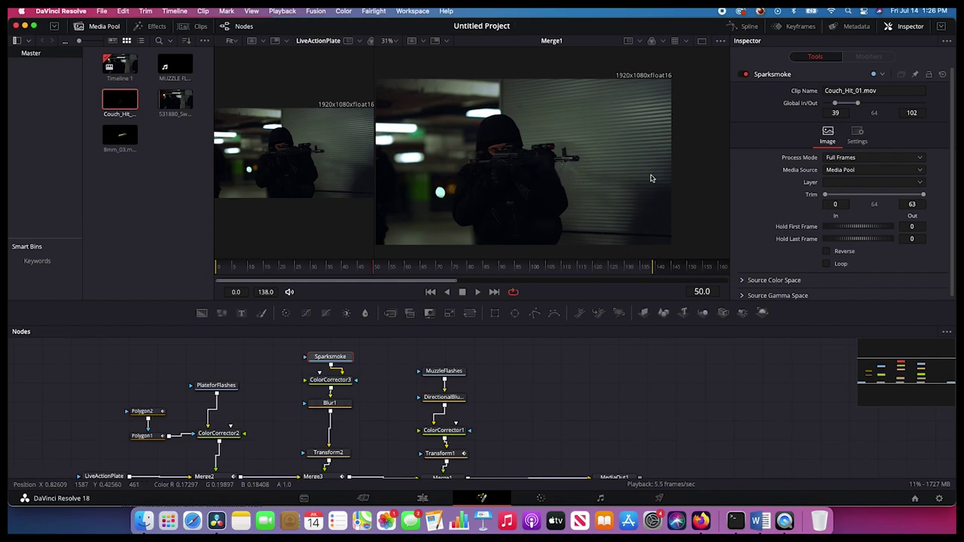
Shift the MuzzleFlashes node chain with Merge1 and MediaOut1 away from the Sparksmoke chain to free space between them.
scroll(500, 365, down, 2)
drag(653, 355, 426, 461)
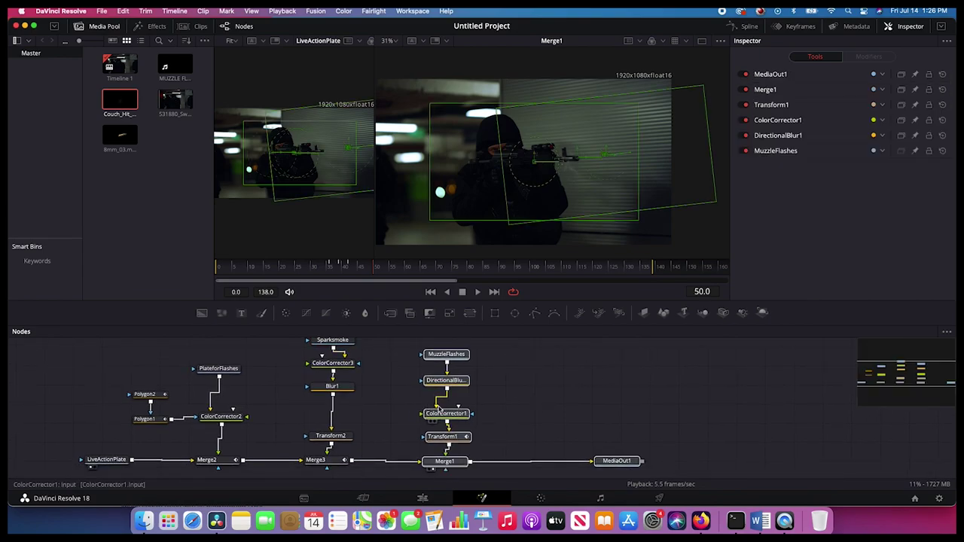
drag(434, 415, 519, 413)
scroll(341, 402, up, 2)
click(322, 355)
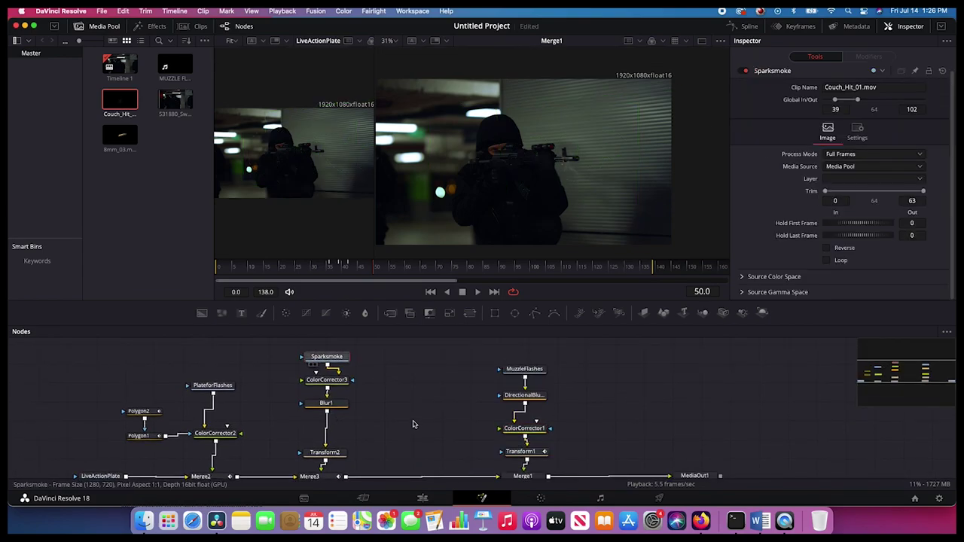
Duplicate the Sparksmoke, ColorCorrector3, Blur1 and Transform2 chain and merge the copy in between Merge3 and Merge1.
scroll(413, 424, down, 1)
drag(370, 339, 320, 443)
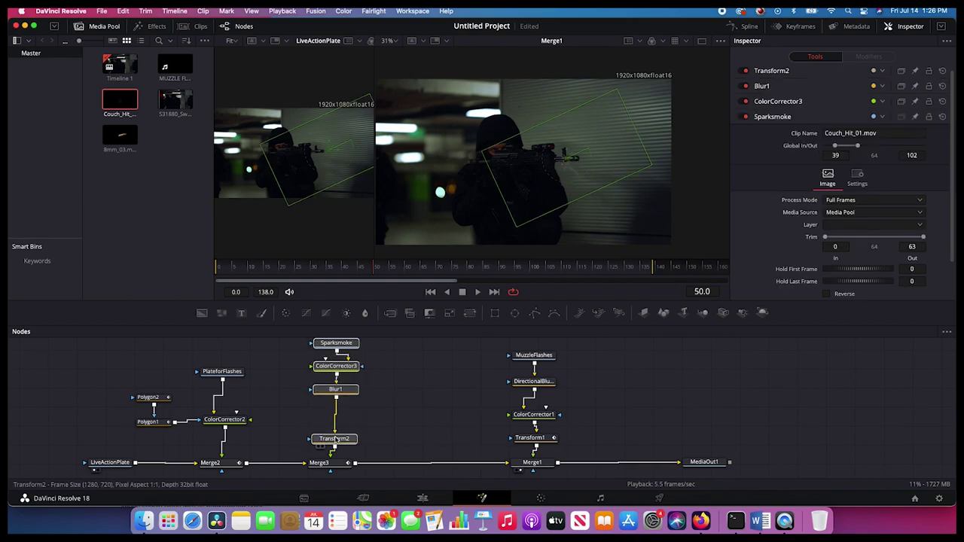
right_click(335, 440)
right_click(421, 367)
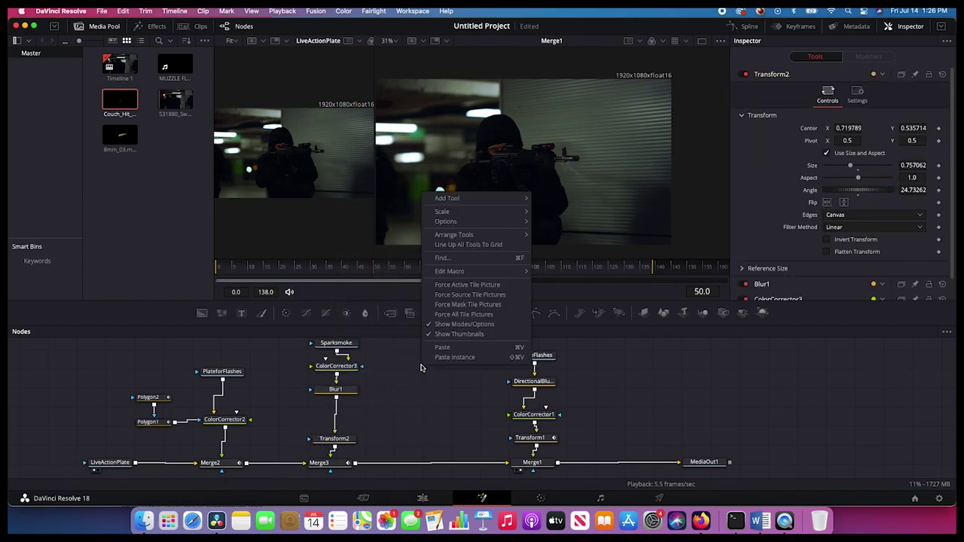
click(442, 347)
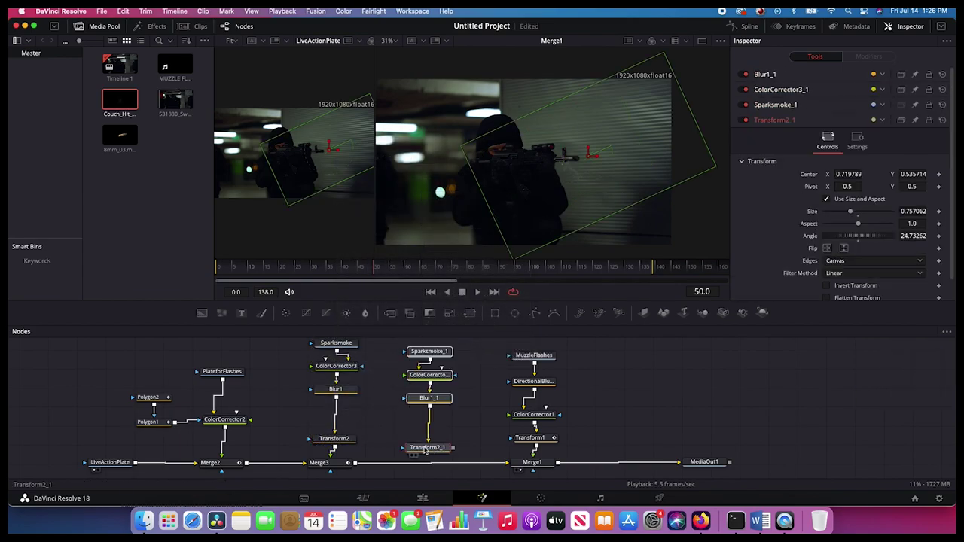
drag(452, 448, 440, 428)
In the Keyframes editor, shift Sparksmoke_1 and its copied color corrector, blur and transform to span frames 42 to 105.
click(431, 344)
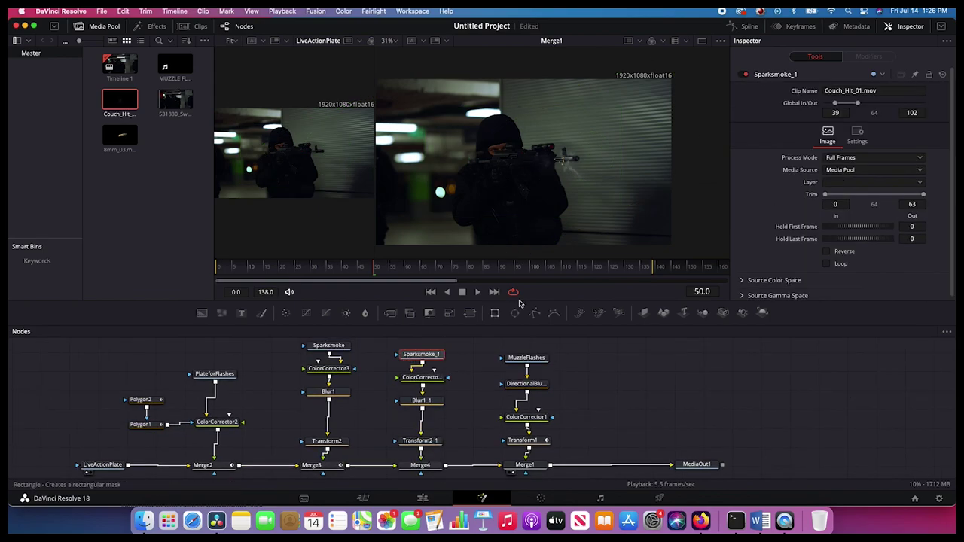
click(794, 25)
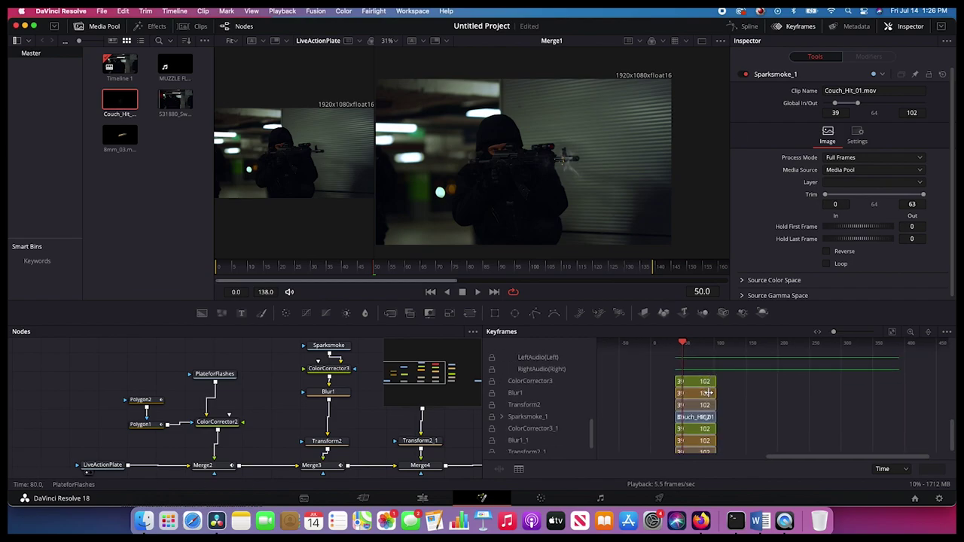
scroll(709, 393, right, 2)
click(526, 418)
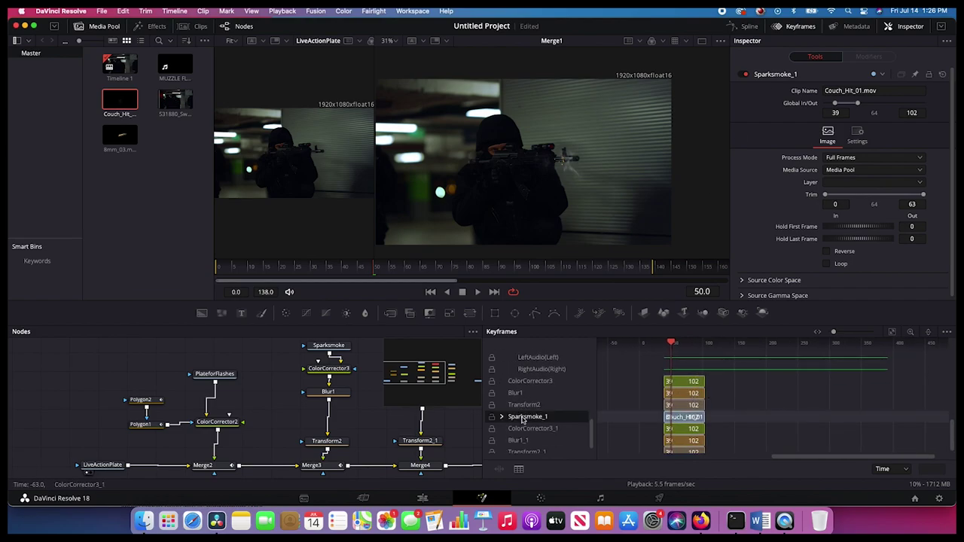
click(686, 407)
click(721, 419)
scroll(710, 430, left, 1)
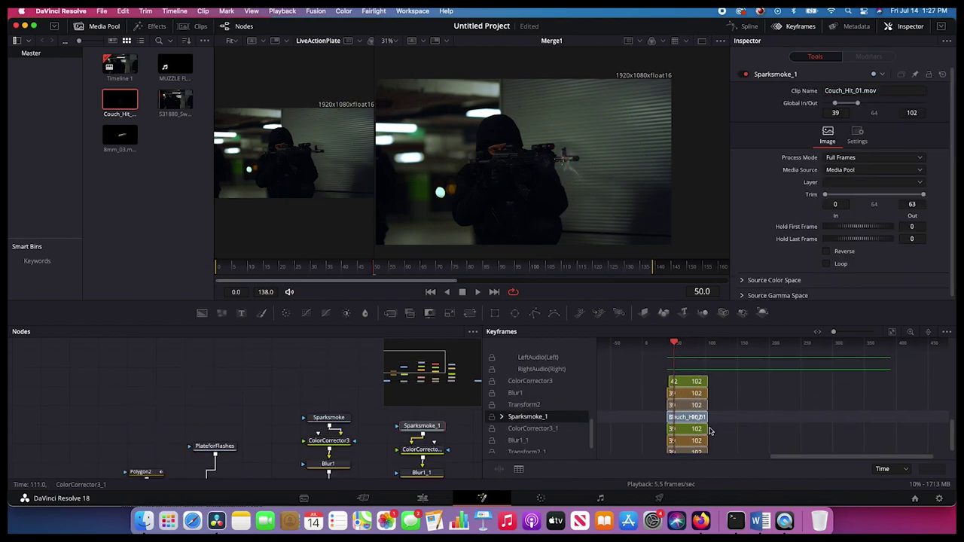
shift+click(723, 430)
shift+click(718, 451)
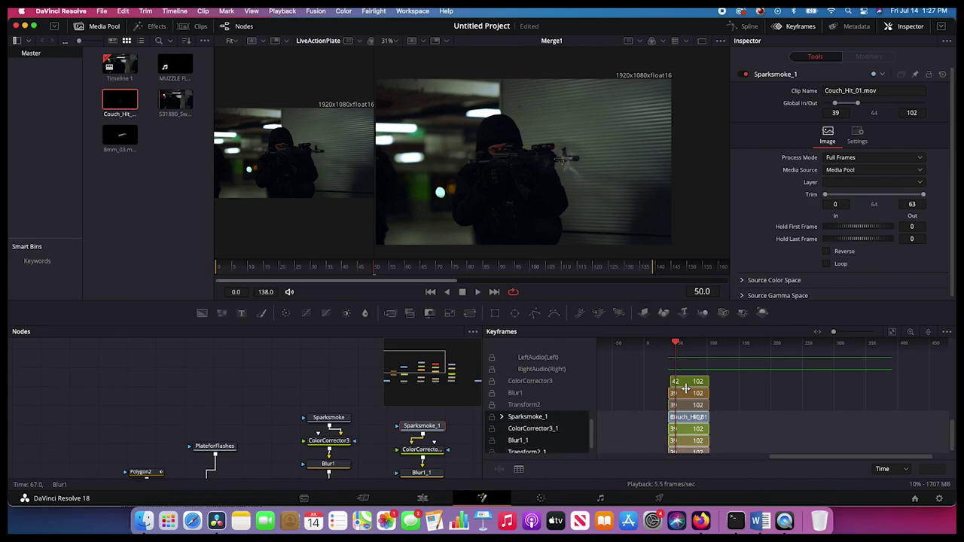
drag(681, 411, 688, 410)
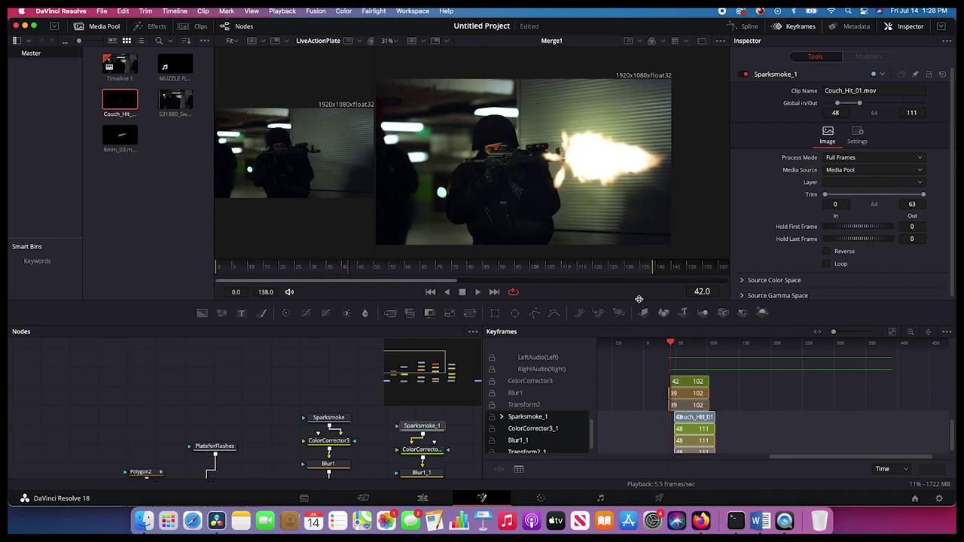
drag(687, 416, 684, 416)
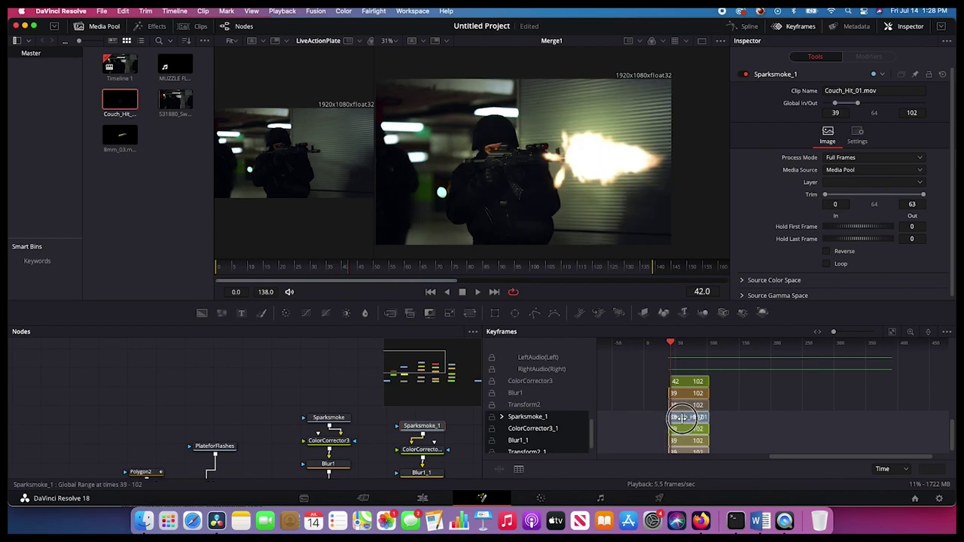
In Transform2_1, rotate the second sparks about 64.5 degrees, center them near X 0.745, Y 0.527, scale to about 1.03 and play back.
scroll(359, 441, right, 5)
scroll(360, 441, down, 3)
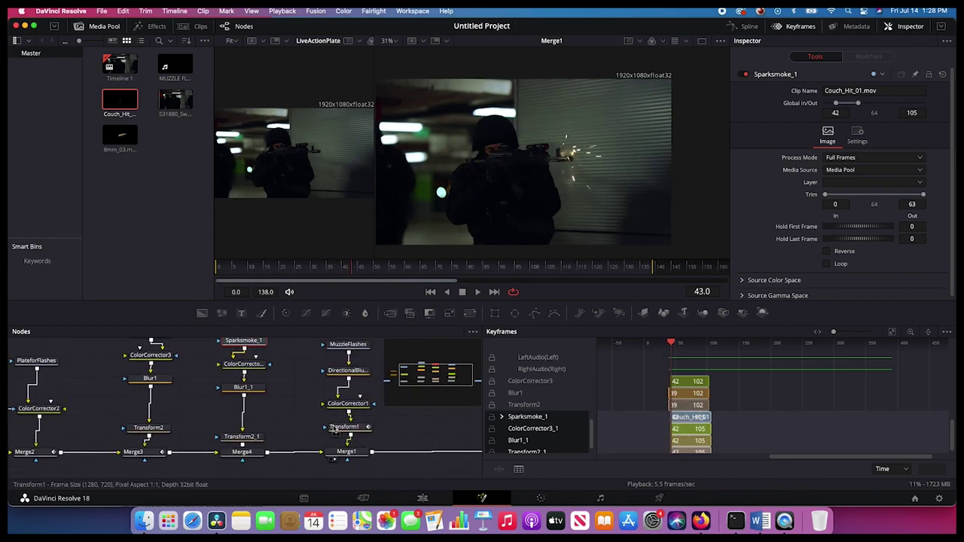
click(340, 428)
scroll(304, 441, left, 3)
drag(288, 437, 289, 427)
mouse_move(567, 160)
mouse_down()
mouse_move(600, 160)
mouse_move(573, 159)
mouse_up()
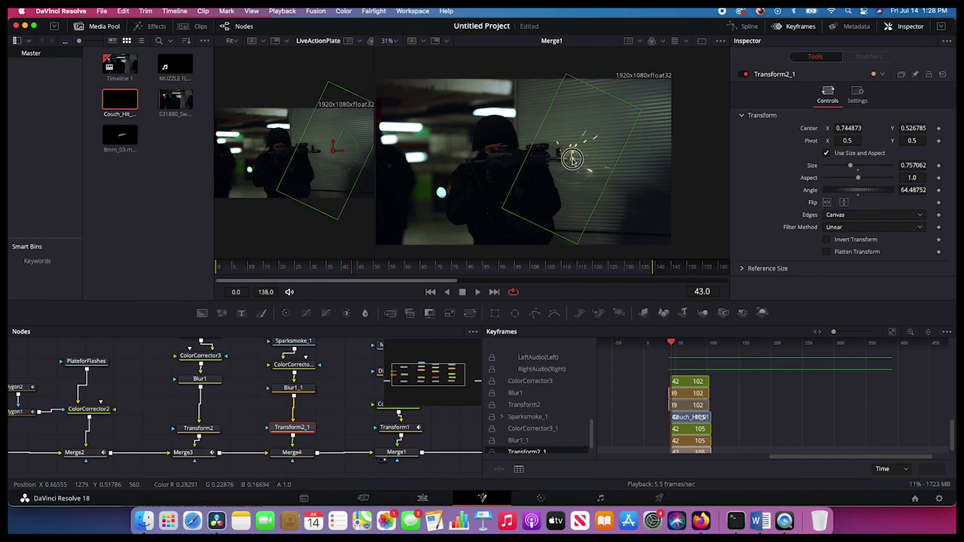
drag(505, 213, 486, 216)
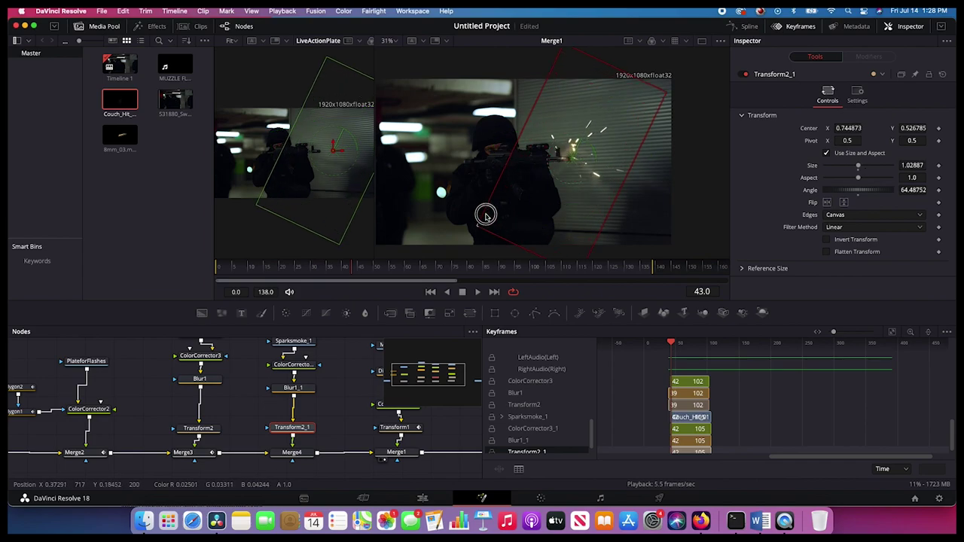
key(space)
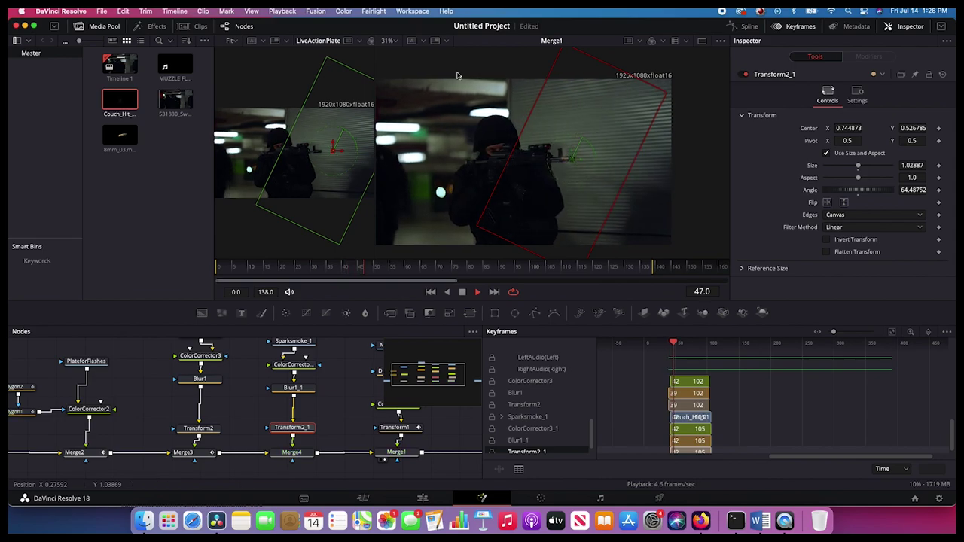
drag(349, 269, 377, 271)
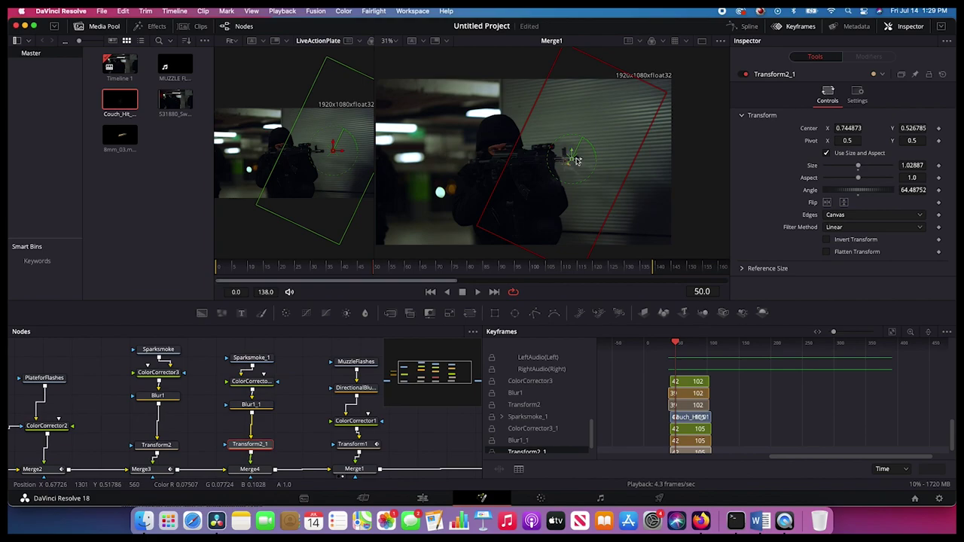
At frame 43, keyframe Transform2_1's Center and Pivot and nudge the second sparks' center to about X 0.755, Y 0.527.
scroll(320, 430, right, 3)
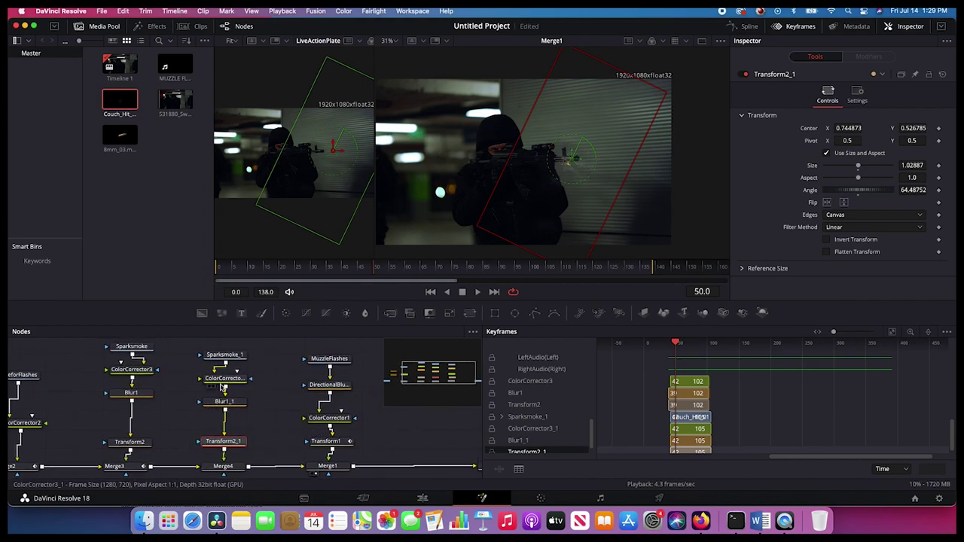
drag(675, 342, 671, 344)
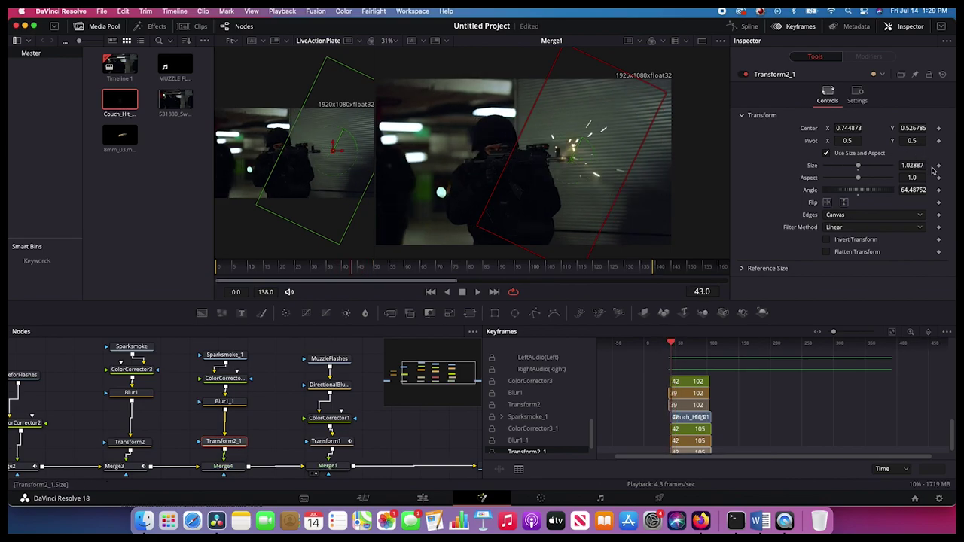
click(938, 129)
click(939, 142)
drag(572, 159, 575, 160)
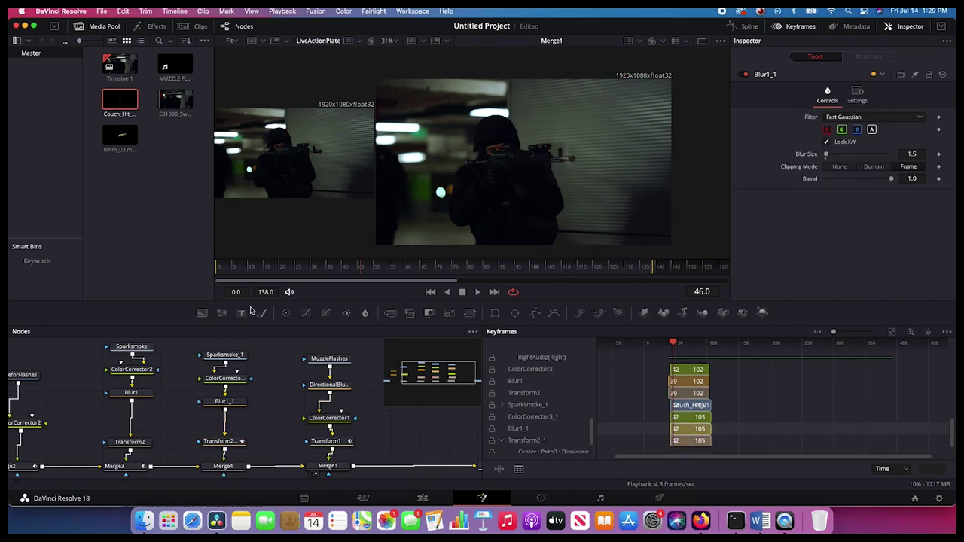
At frame 54, move Transform2_1's center to about X 0.813, Y 0.531 so the second sparks follow the gun barrel.
key(space)
key(Right)
key(Right)
key(Right)
key(Right)
key(Right)
click(224, 440)
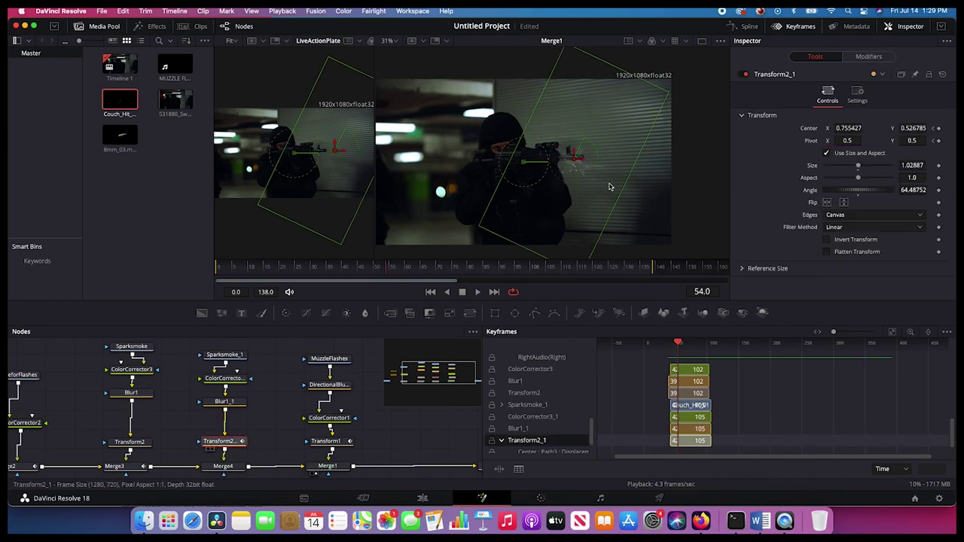
drag(572, 156, 584, 157)
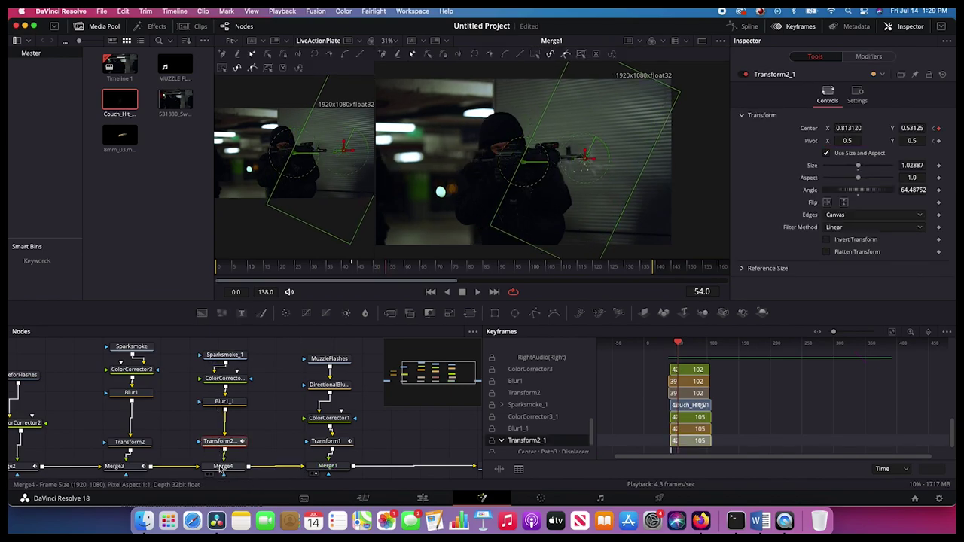
Keyframe Merge4's Blend to fade the second sparks from 1.0 around frame 40 to 0.0 at frame 65.
click(223, 466)
scroll(210, 446, left, 3)
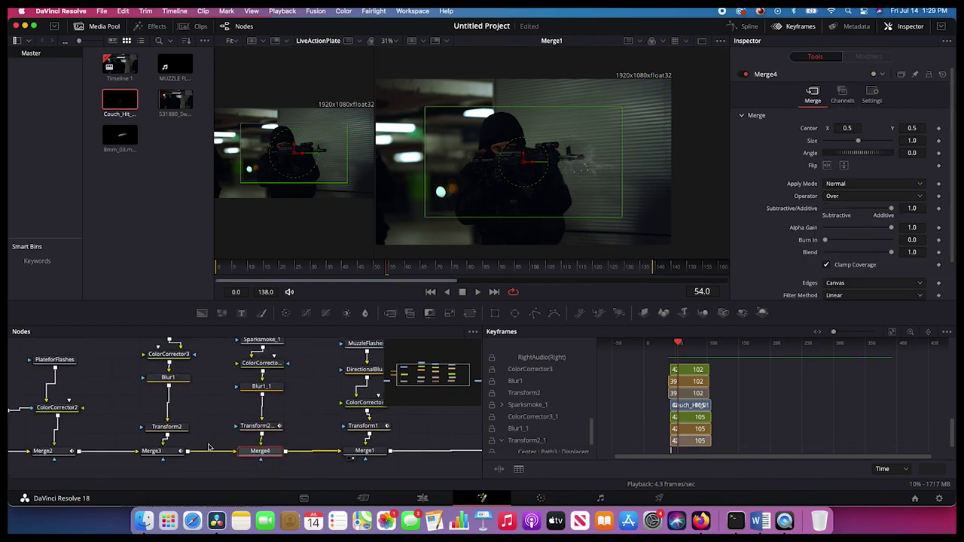
click(796, 27)
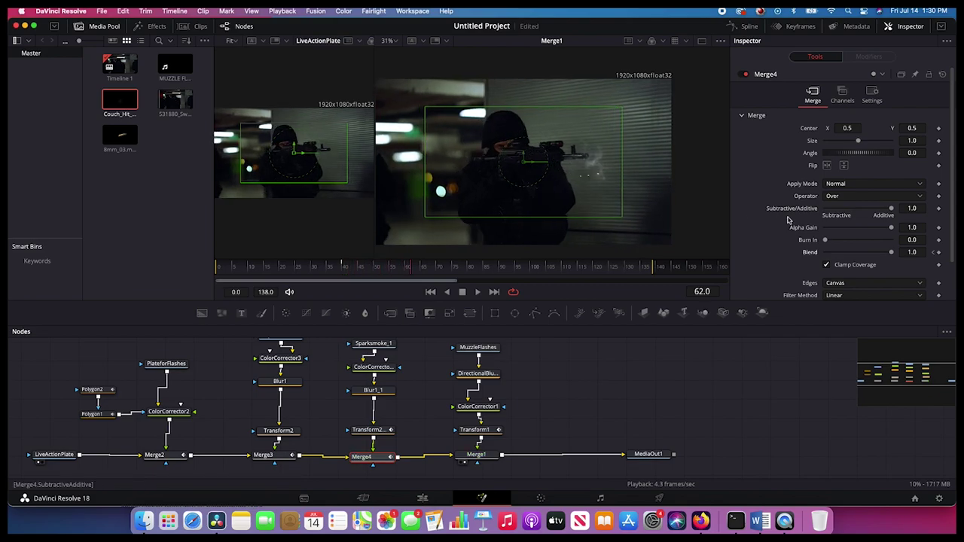
drag(891, 252, 759, 266)
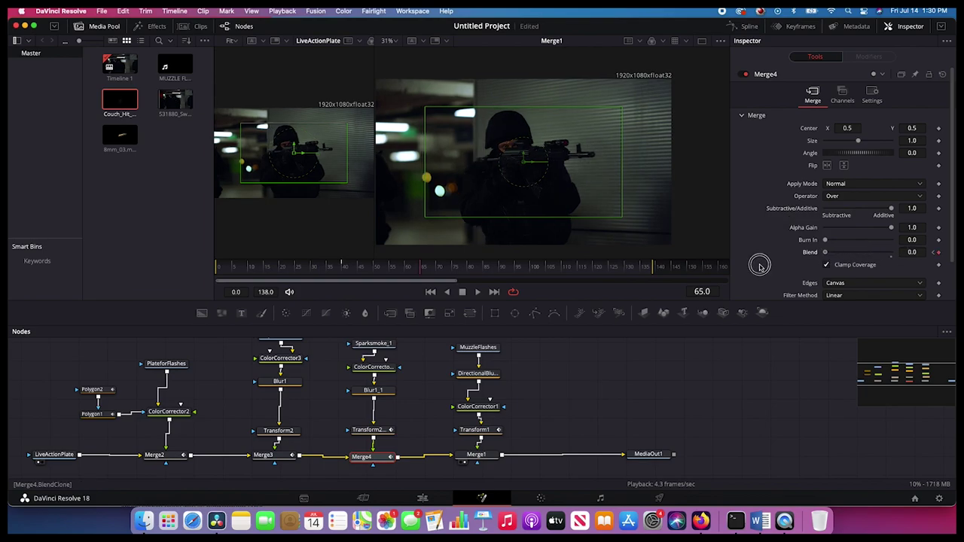
drag(828, 252, 824, 253)
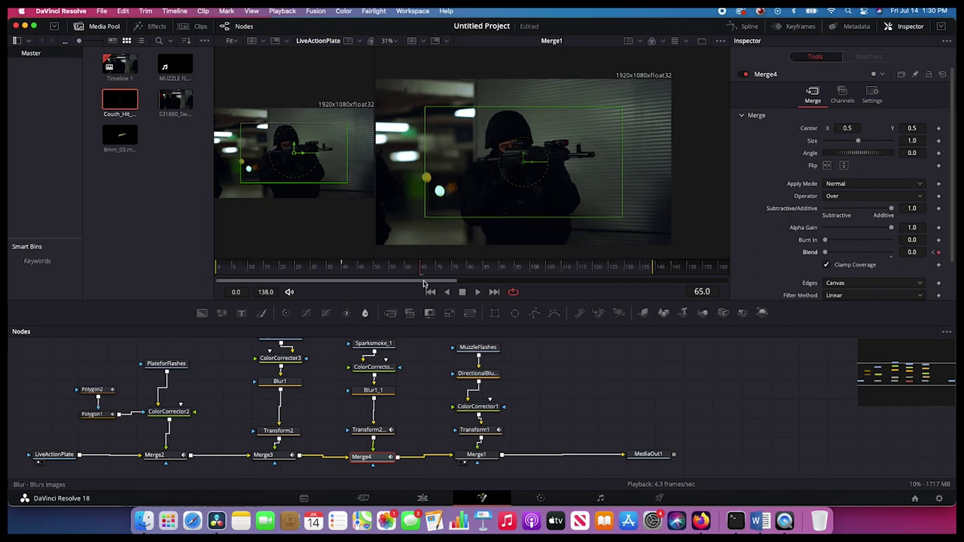
Play back the second shot from about frame 33 and check the fade of the sparks through Merge4.
drag(419, 270, 320, 263)
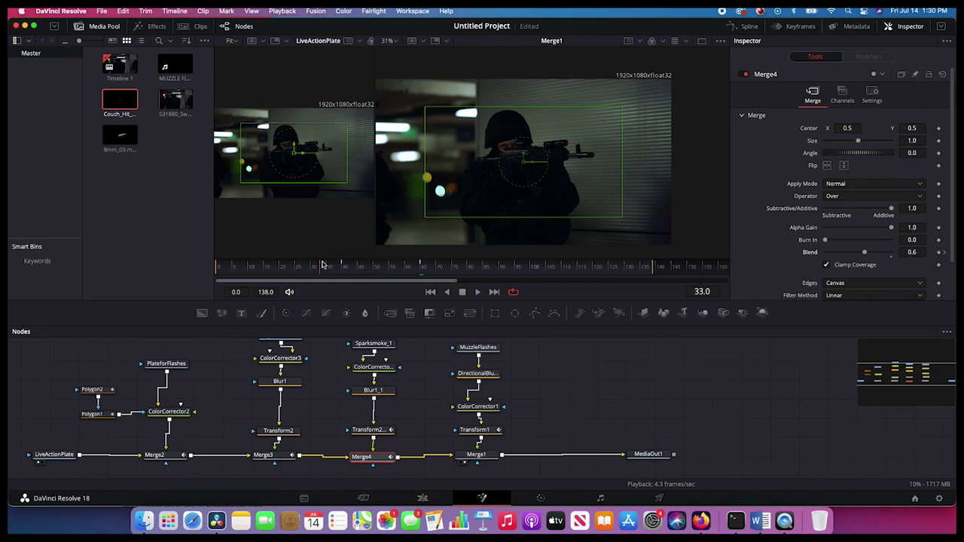
click(373, 369)
key(space)
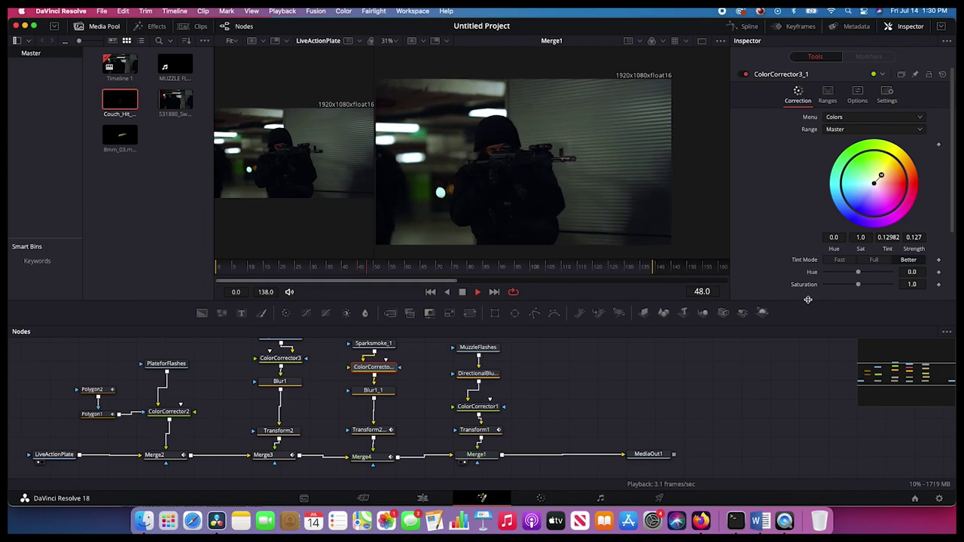
key(space)
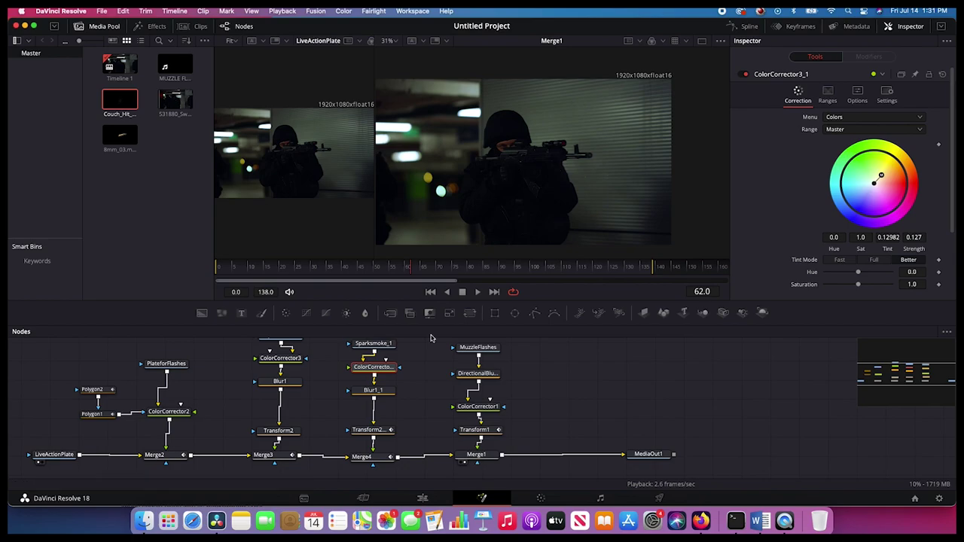
click(370, 458)
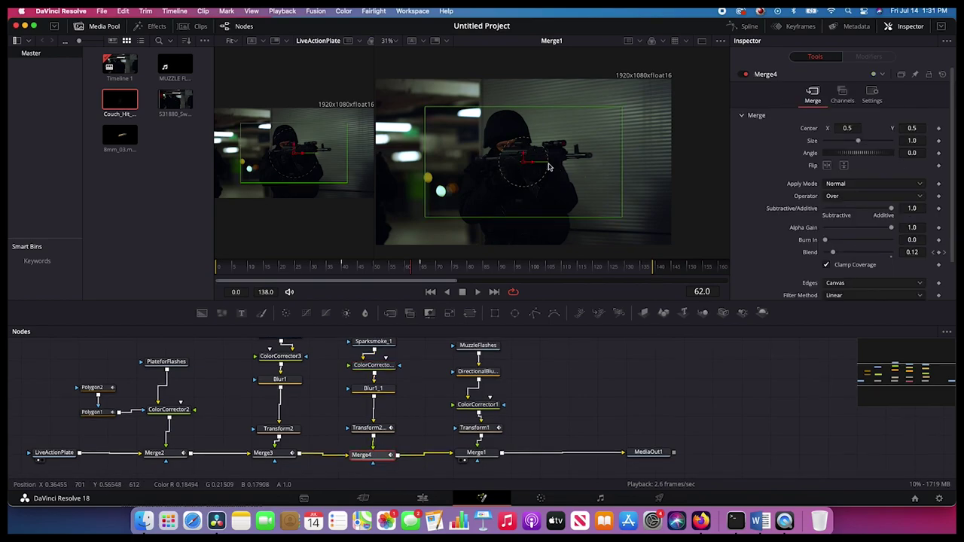
mouse_move(399, 266)
mouse_down()
mouse_move(326, 265)
mouse_move(390, 270)
mouse_up()
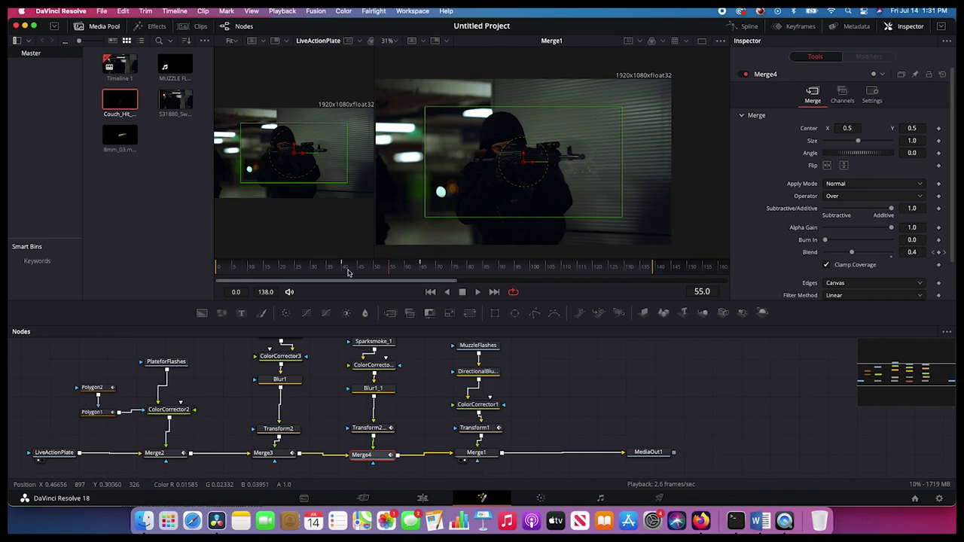
key(space)
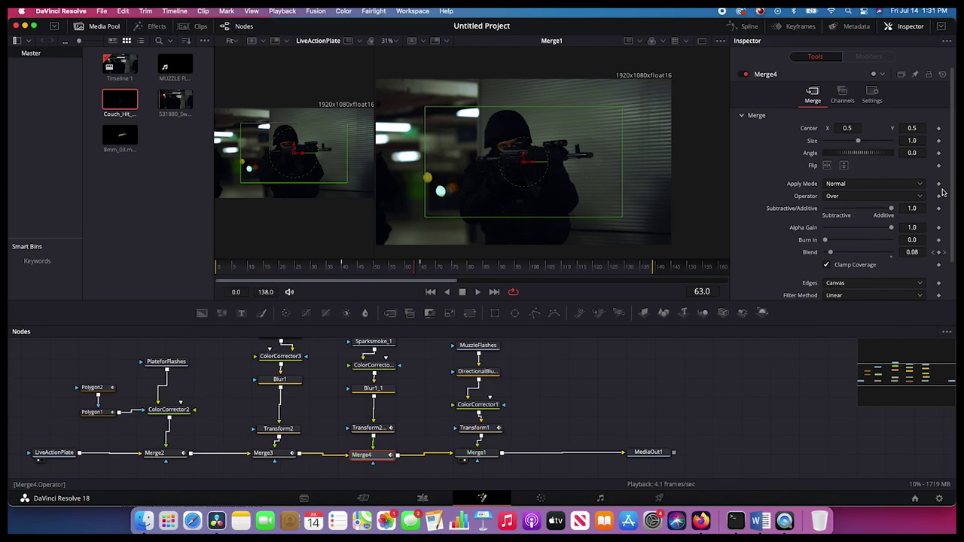
Shift both spark chains, the MuzzleFlashes chain and their merges away from Merge2 to free space before Merge3.
scroll(492, 436, left, 3)
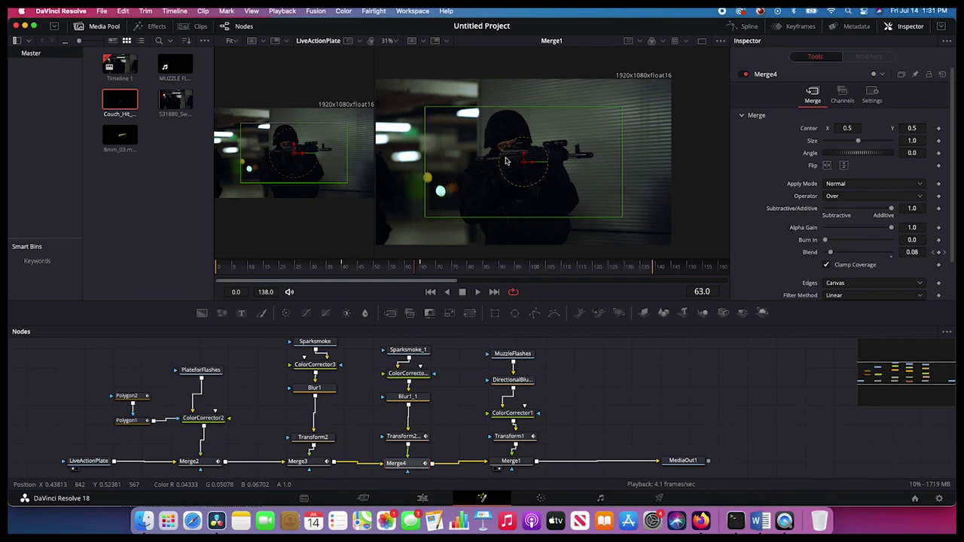
scroll(653, 441, left, 2)
scroll(653, 441, left, 3)
drag(620, 350, 353, 470)
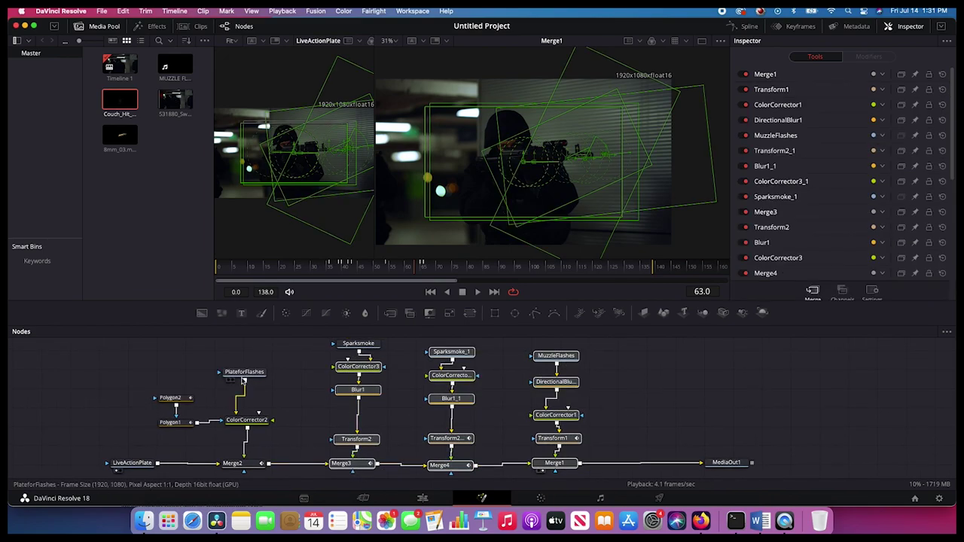
scroll(241, 384, left, 2)
scroll(241, 384, left, 1)
scroll(331, 411, left, 5)
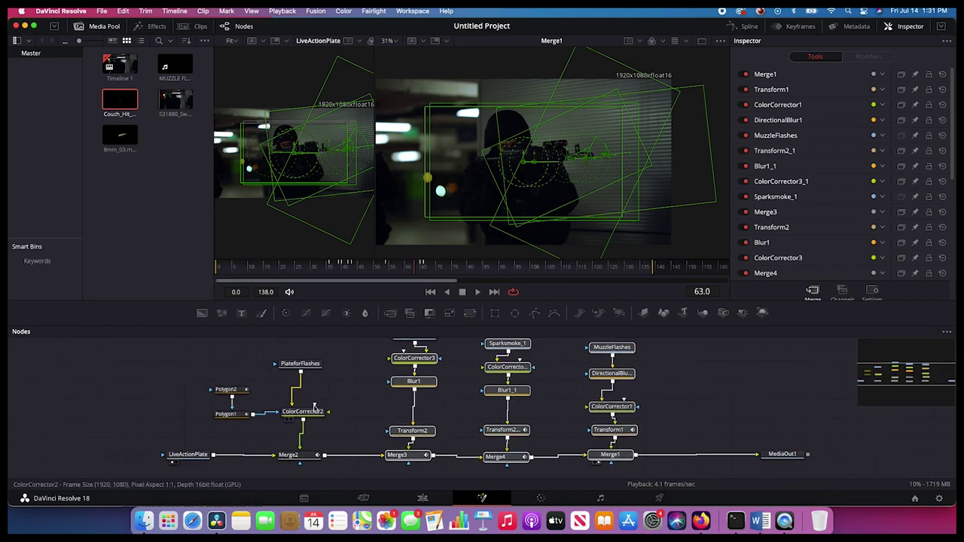
scroll(450, 408, down, 1)
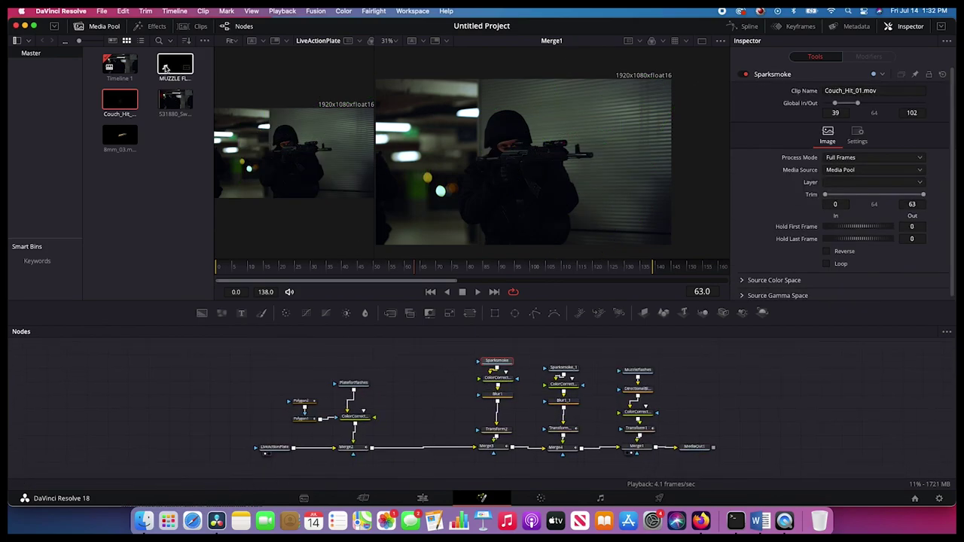
Merge the 8mm_03.mov clip in between Merge2 and Merge3 and move the merge center to about X 0.408, Y 0.5.
click(107, 137)
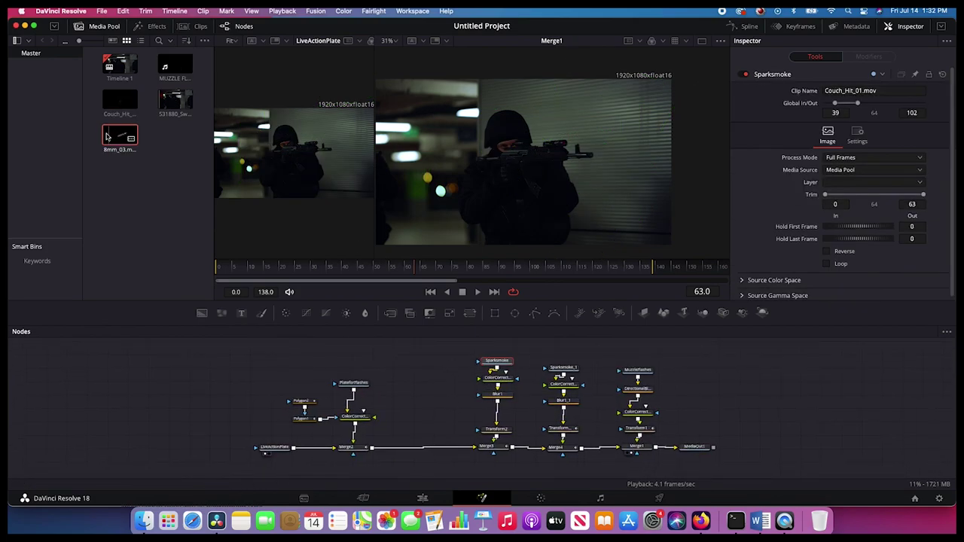
drag(130, 139, 323, 457)
scroll(426, 392, up, 3)
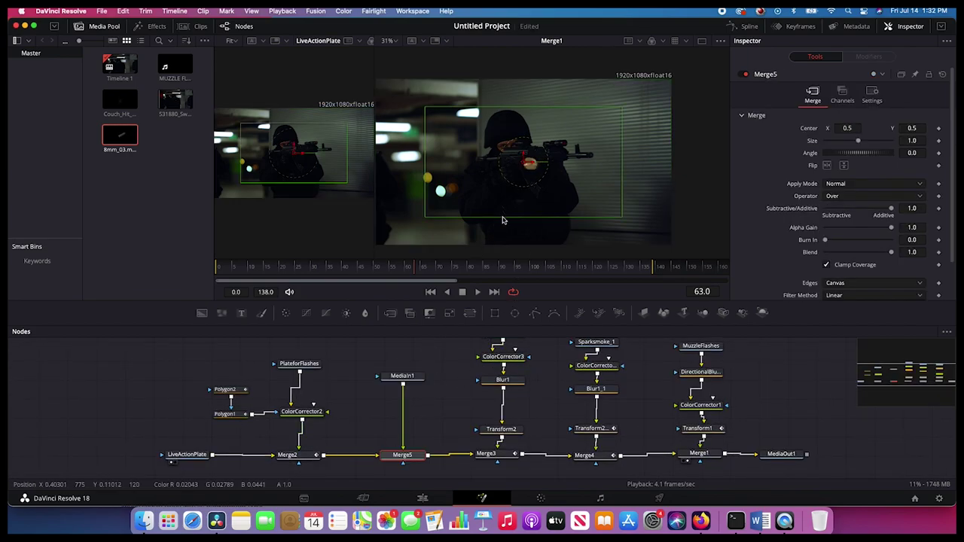
drag(524, 168, 496, 168)
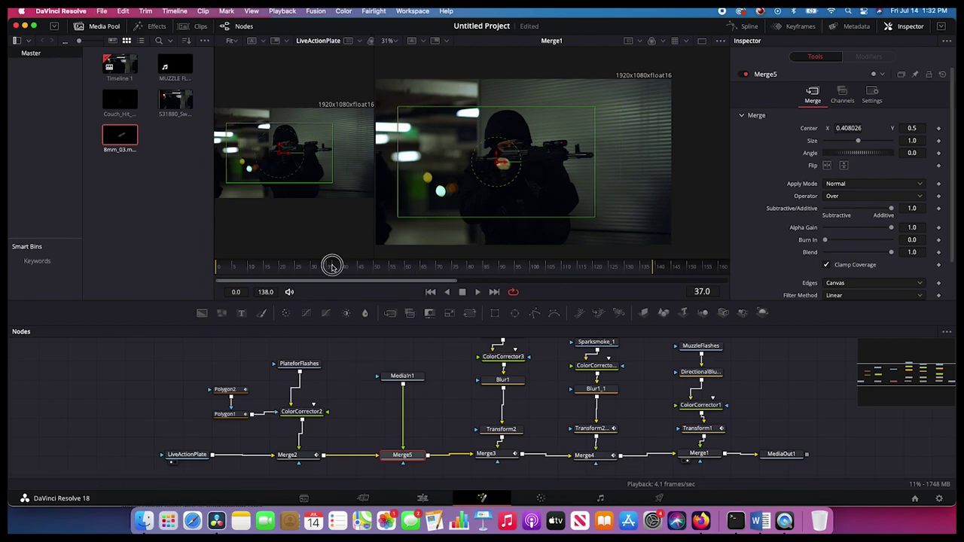
key(space)
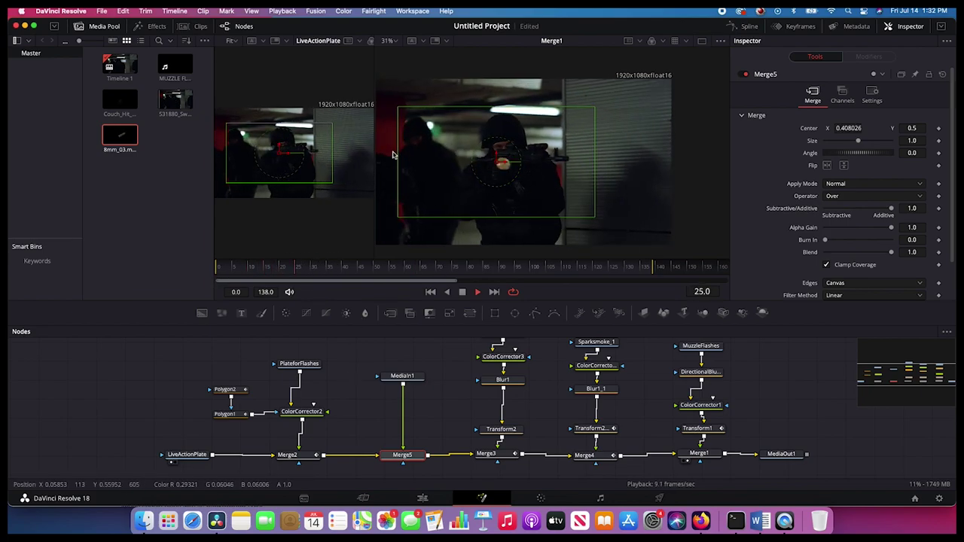
Rename the 8mm_03.mov MediaIn1 node to Shell 1.
click(409, 379)
right_click(409, 379)
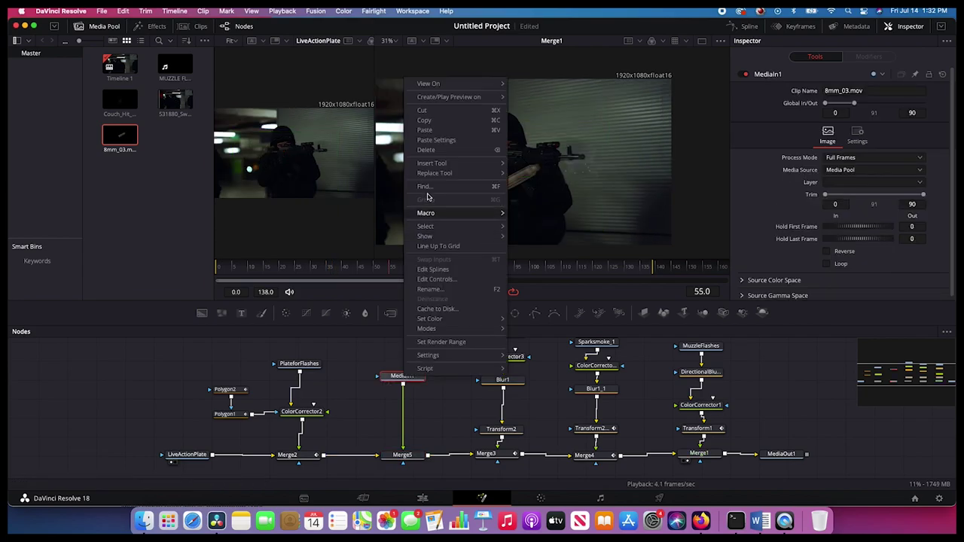
click(426, 290)
text(Shell 1)
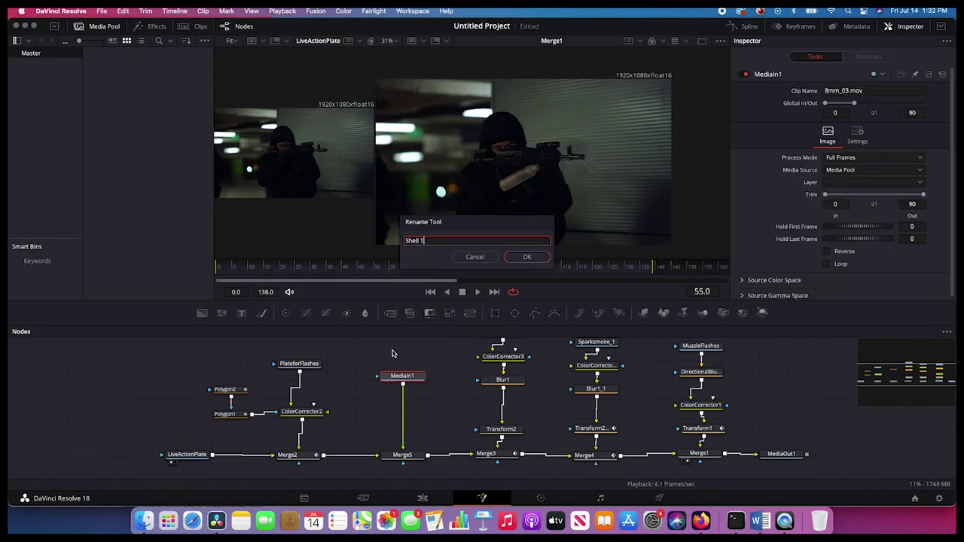
key(Return)
In the Keyframes editor, shift the Shell1 clip to span frames 39 to 129, then close the editor.
click(794, 26)
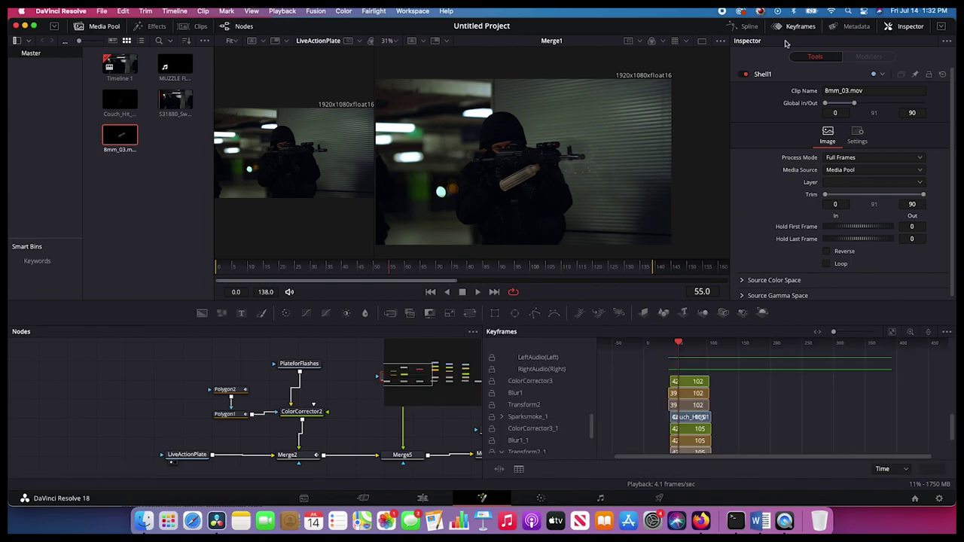
mouse_move(678, 343)
mouse_down()
mouse_move(640, 345)
mouse_move(668, 343)
mouse_up()
scroll(357, 424, down, 3)
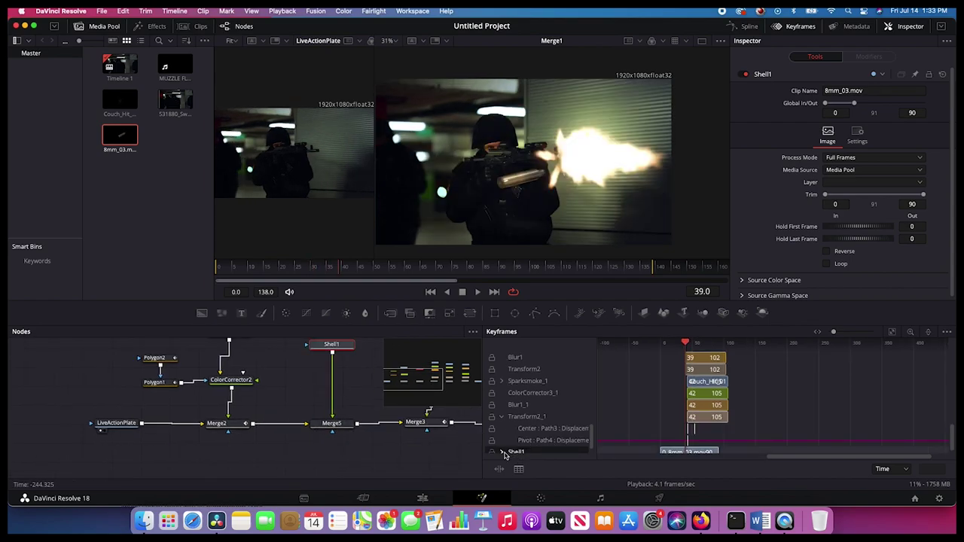
click(502, 452)
drag(667, 429, 697, 429)
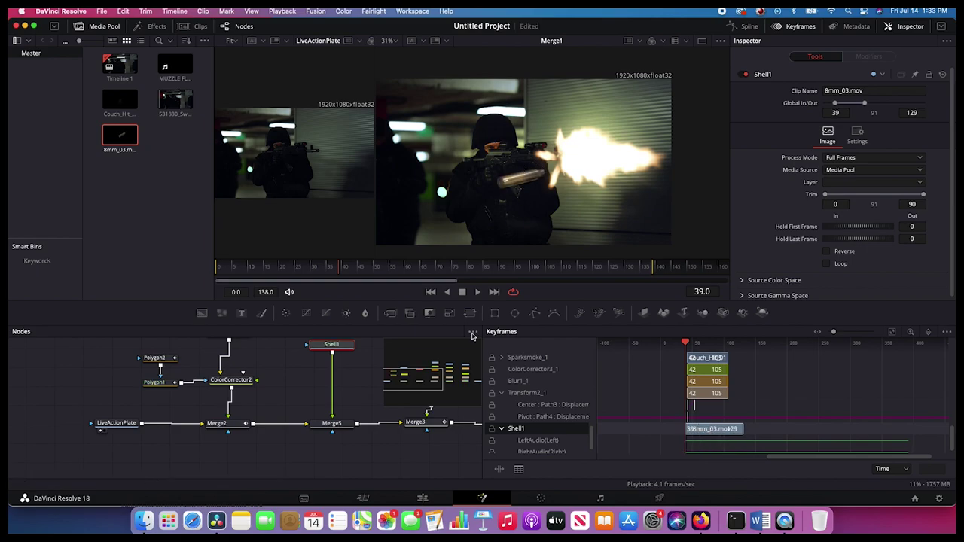
drag(331, 345, 344, 363)
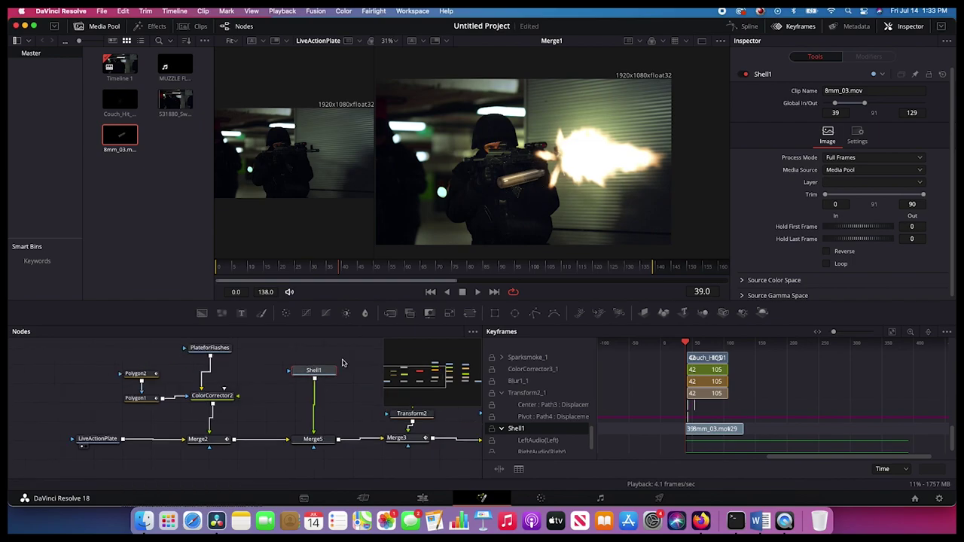
click(800, 26)
Insert a Transform node between Shell1 and Merge5.
drag(332, 411, 374, 399)
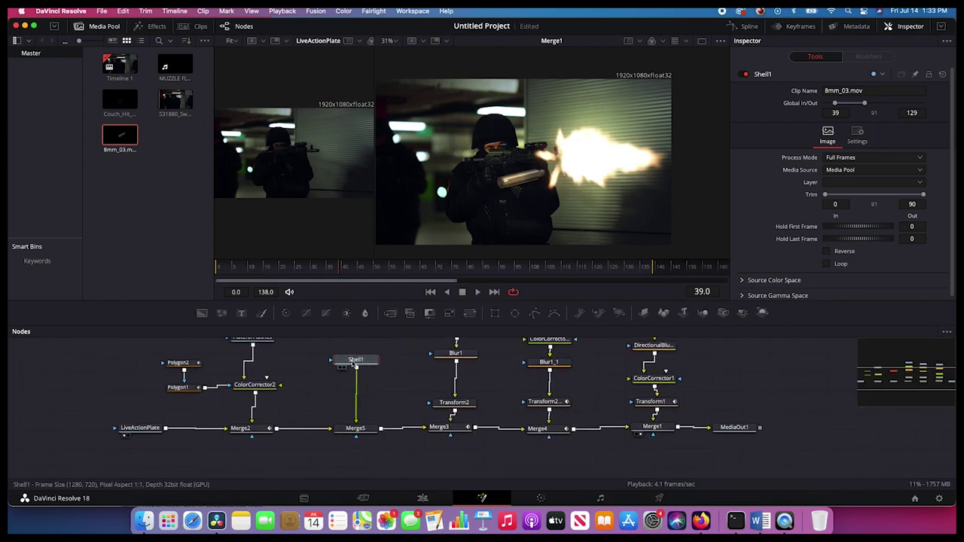
drag(337, 358, 354, 366)
right_click(369, 368)
mouse_move(410, 158)
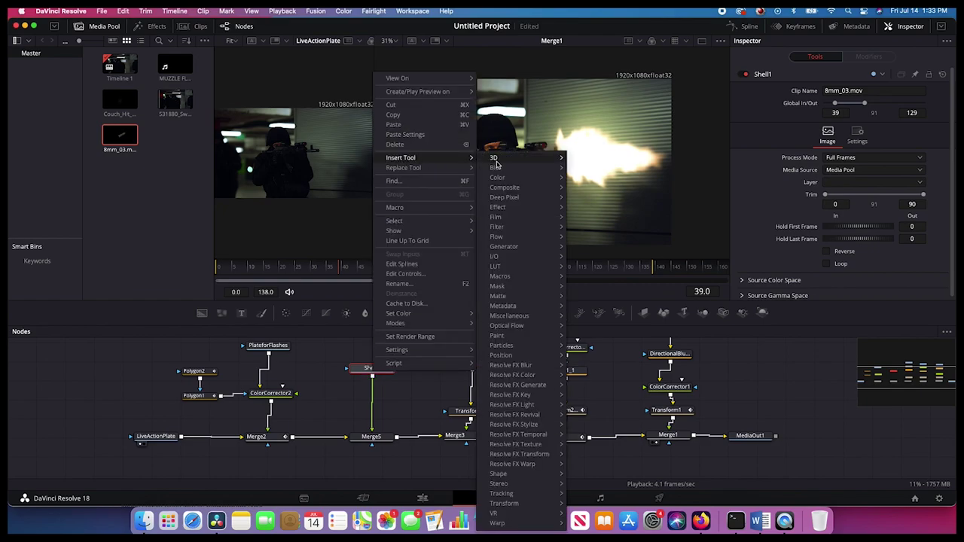
mouse_move(512, 503)
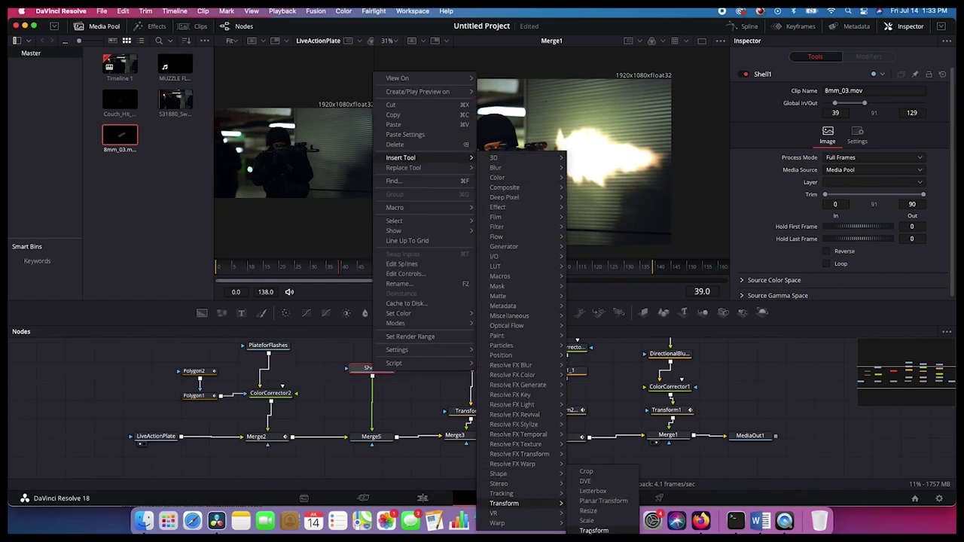
click(594, 531)
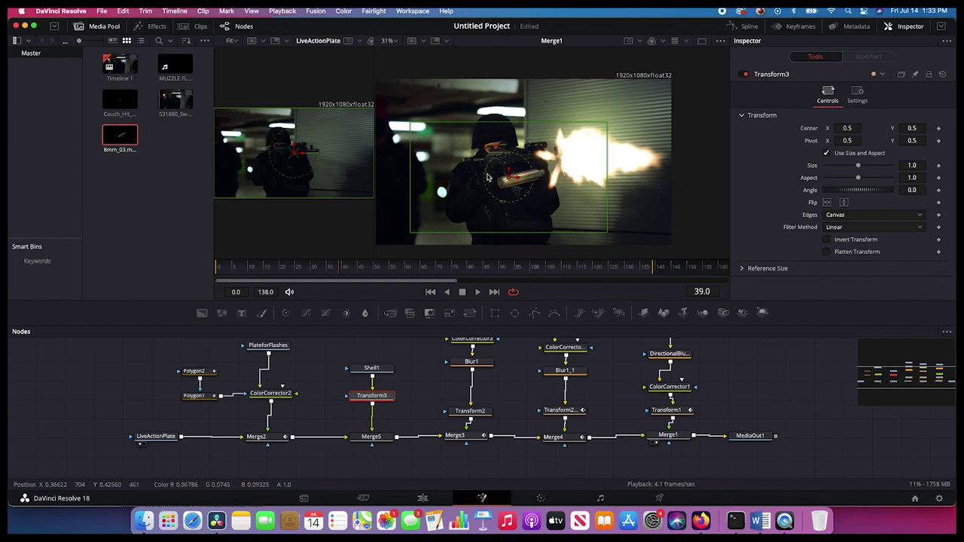
In Transform3, scale the shell to about 0.334, center it near X 0.452, Y 0.710 over the rifle and keyframe Center at frame 39.
drag(497, 160, 502, 157)
drag(599, 103, 540, 135)
mouse_move(501, 157)
mouse_down()
mouse_move(534, 135)
mouse_move(501, 157)
mouse_up()
drag(532, 137, 530, 139)
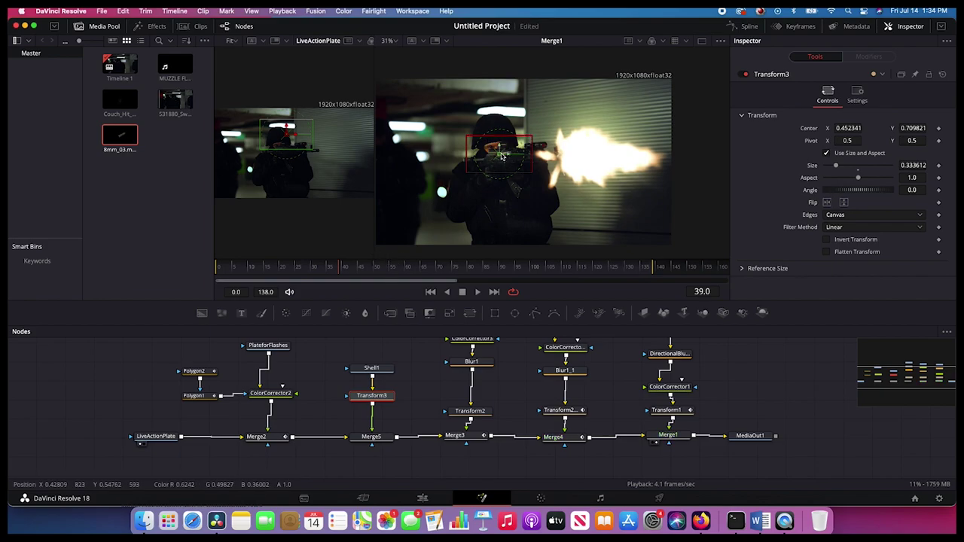
click(939, 129)
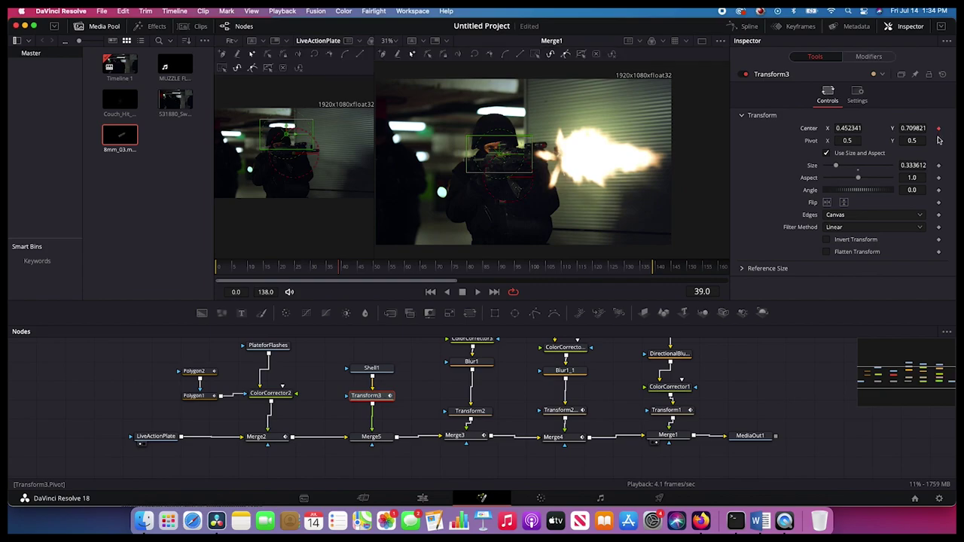
Keyframe the shell's Size at frame 39, and at frame 42 move its Center off-frame to about X -0.240, Y 1.156 in Transform3.
click(941, 165)
click(388, 438)
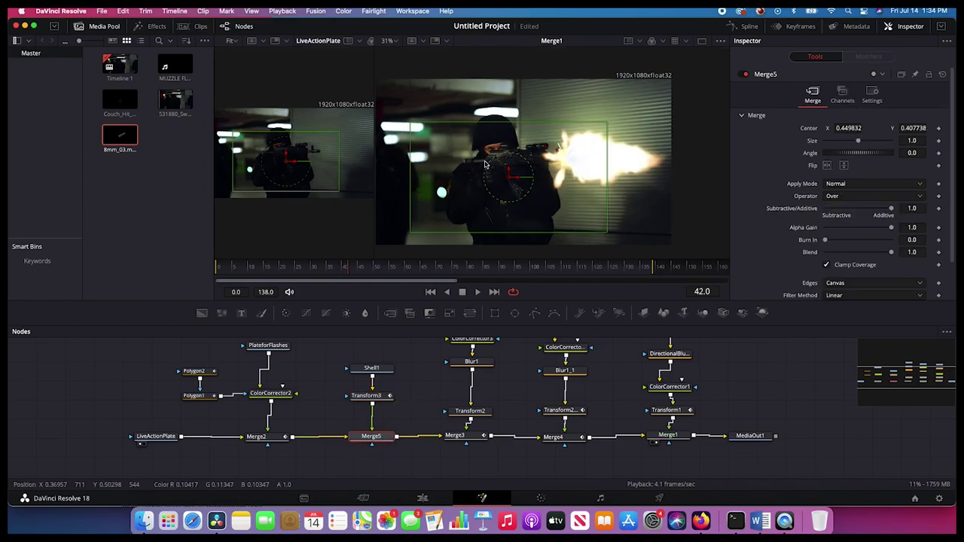
click(368, 396)
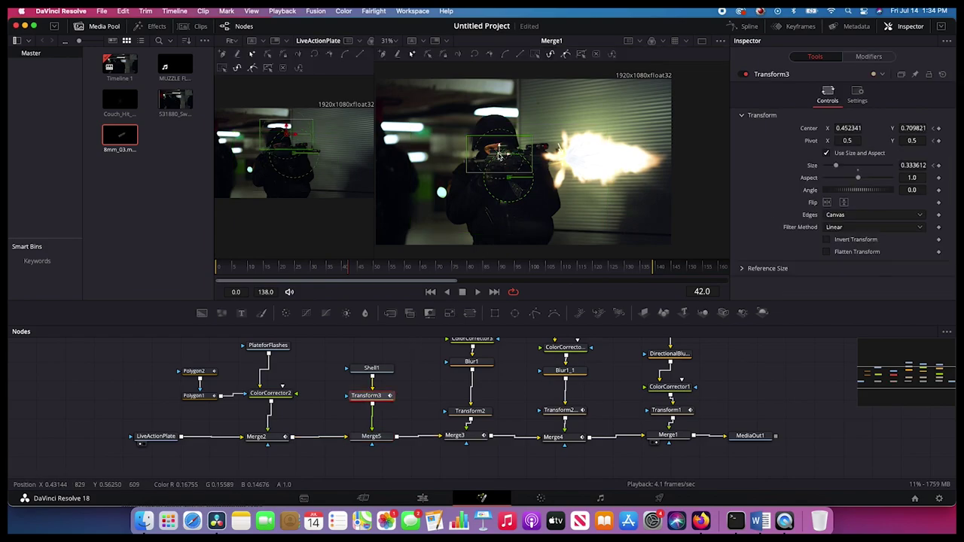
drag(497, 155, 425, 118)
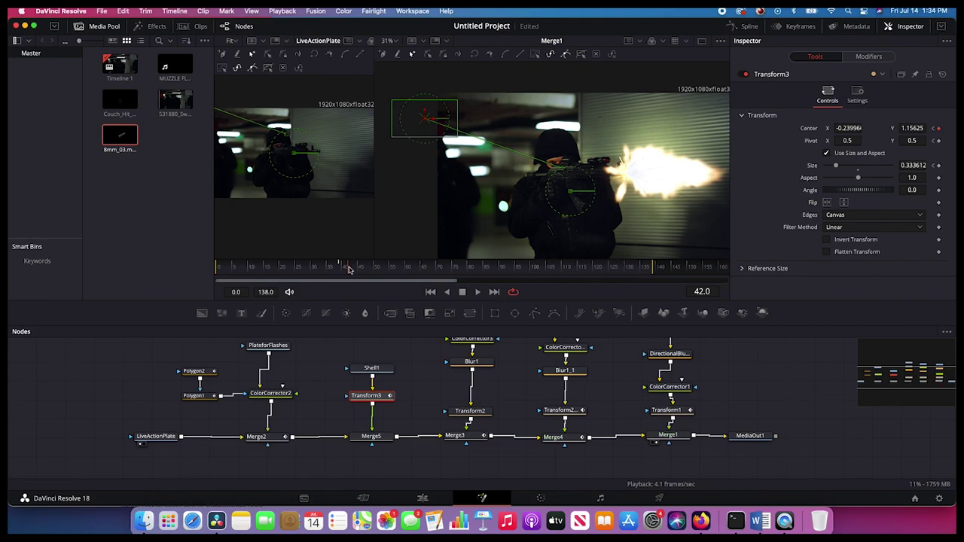
drag(349, 269, 336, 268)
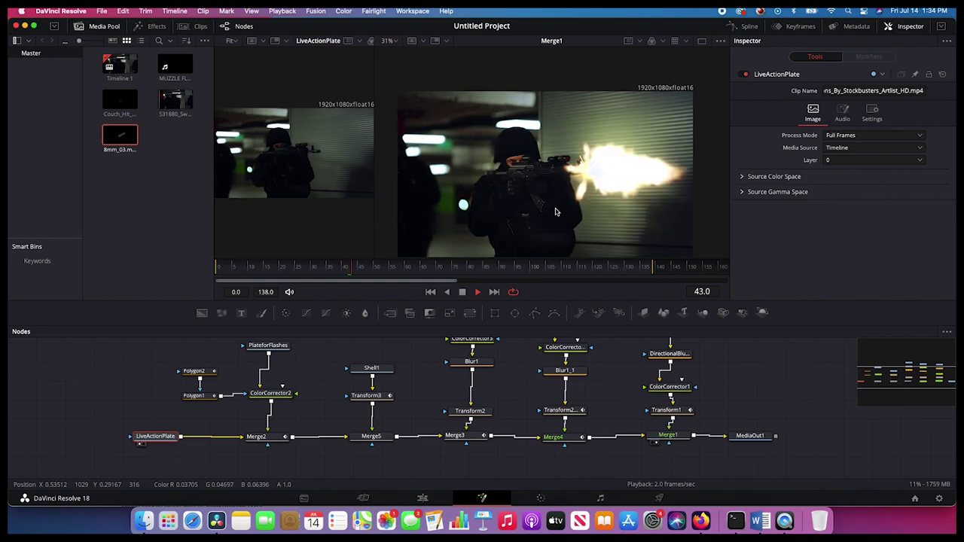
click(352, 270)
drag(349, 269, 344, 271)
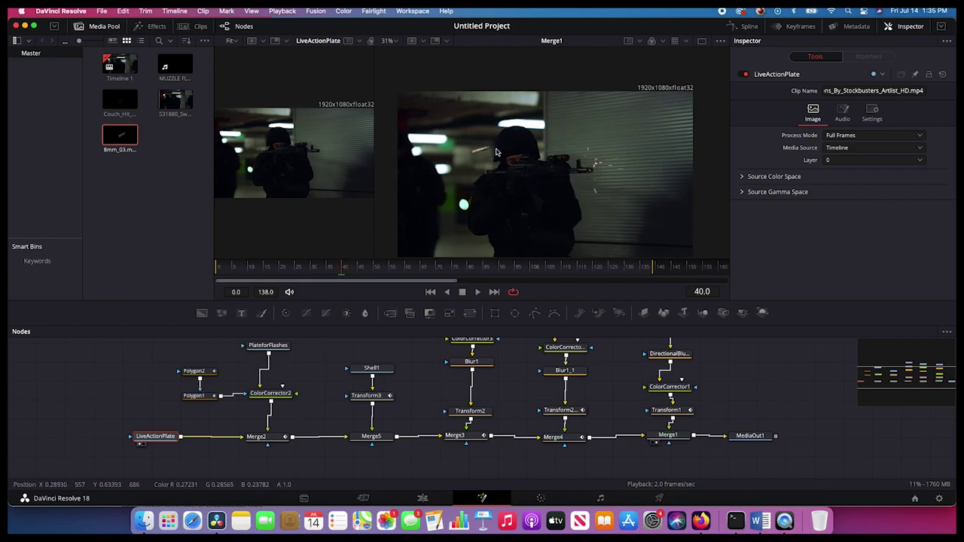
Spread the Shell1 and Transform3 nodes apart and insert a Directional Blur node between them.
click(389, 41)
click(393, 87)
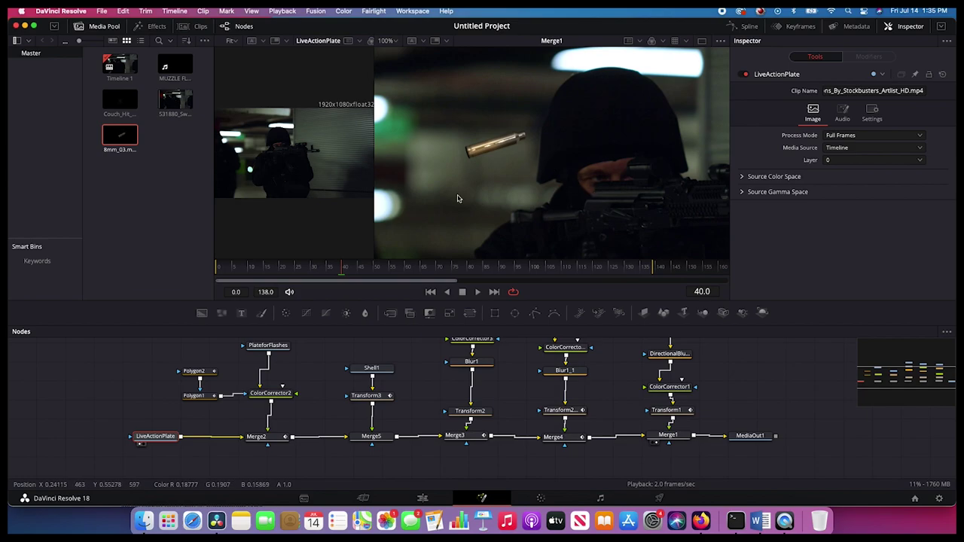
drag(409, 354, 379, 407)
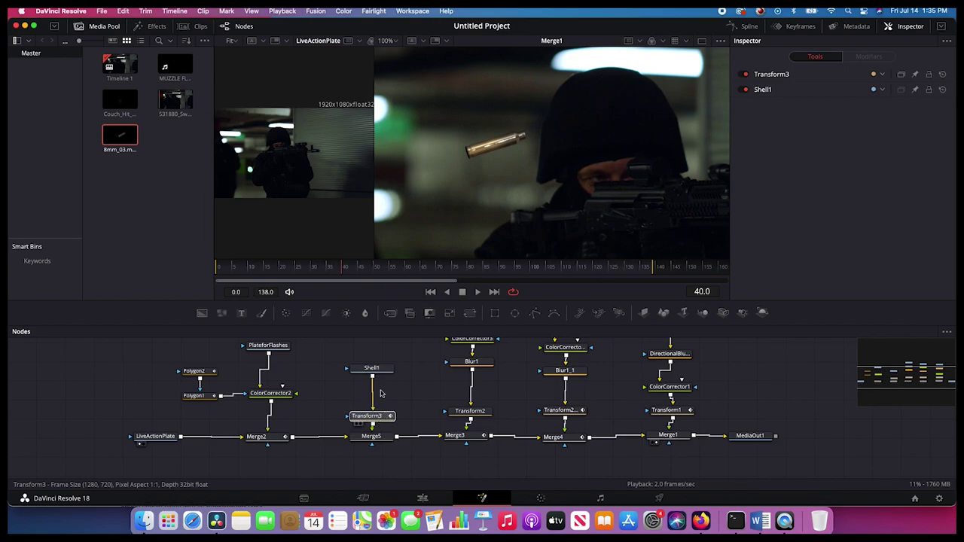
drag(376, 369, 381, 359)
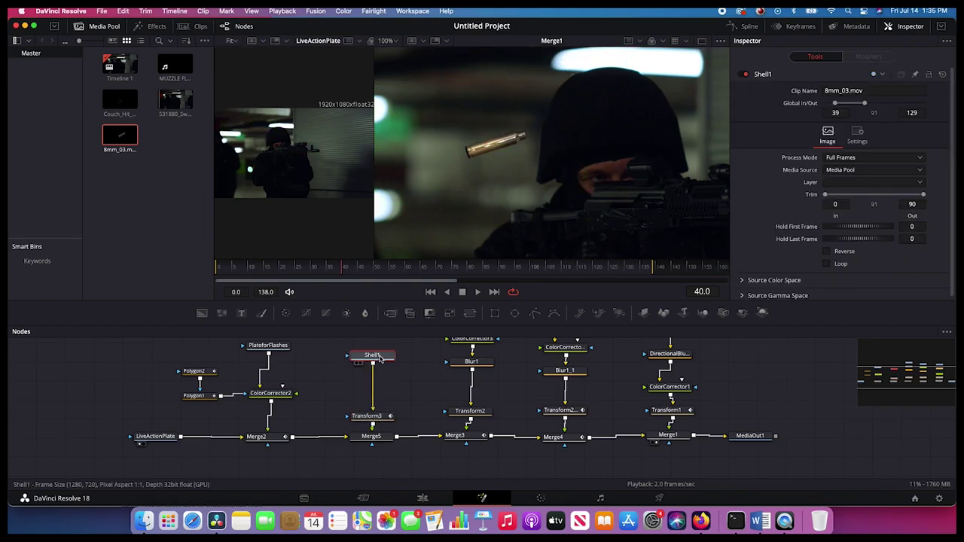
right_click(381, 358)
mouse_move(467, 144)
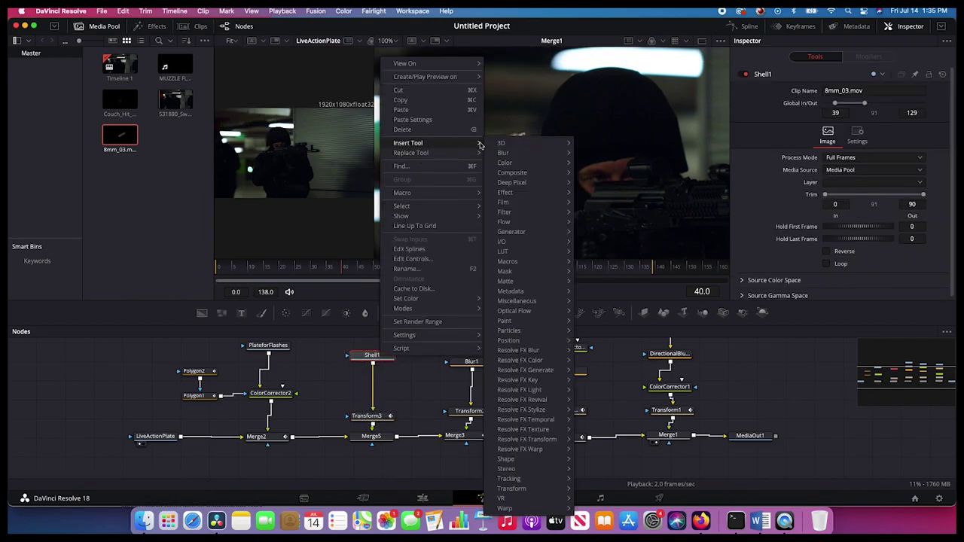
mouse_move(517, 155)
click(608, 172)
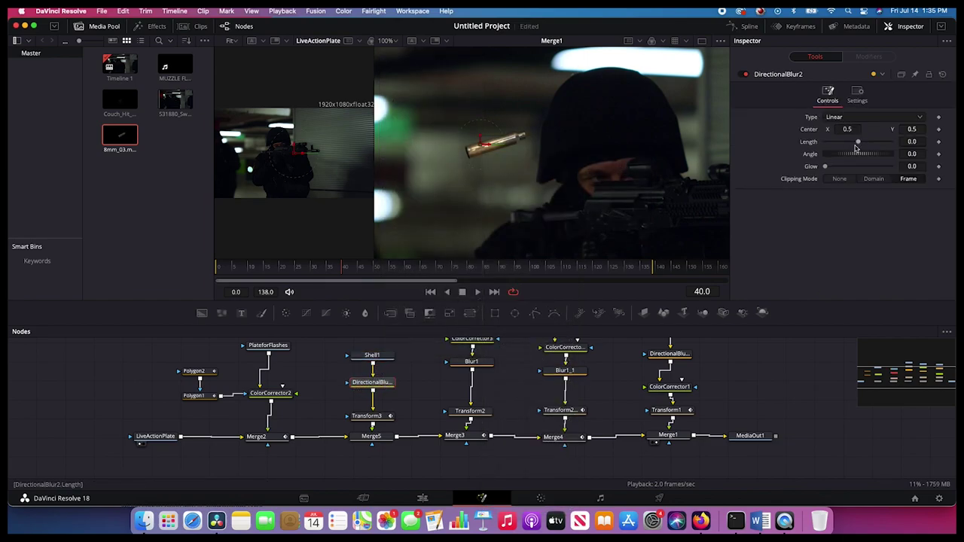
Set the shell's Directional Blur to Length 0.3, Angle -19.9 and Glow about 0.321, and check it in playback.
drag(859, 141, 894, 140)
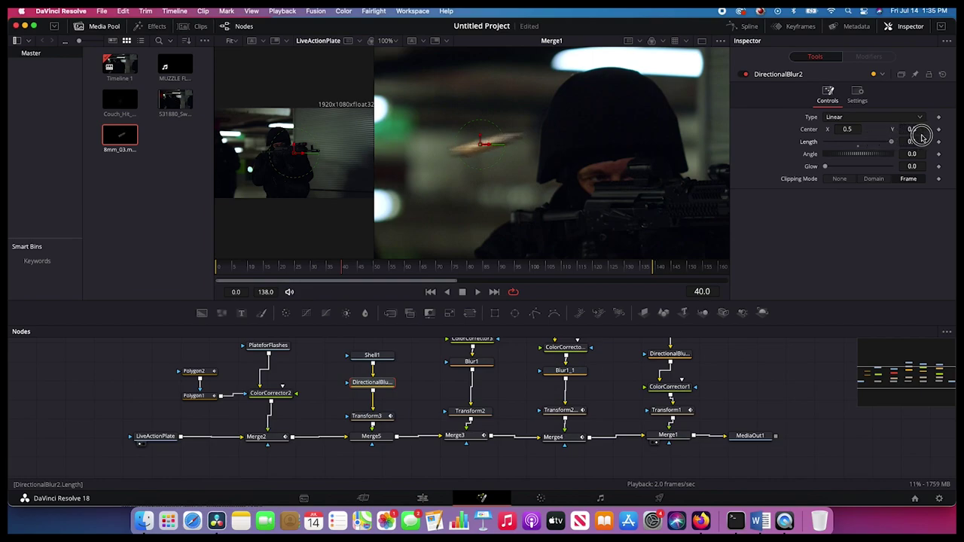
mouse_move(827, 167)
mouse_down()
mouse_move(887, 152)
mouse_move(844, 155)
mouse_move(855, 153)
mouse_up()
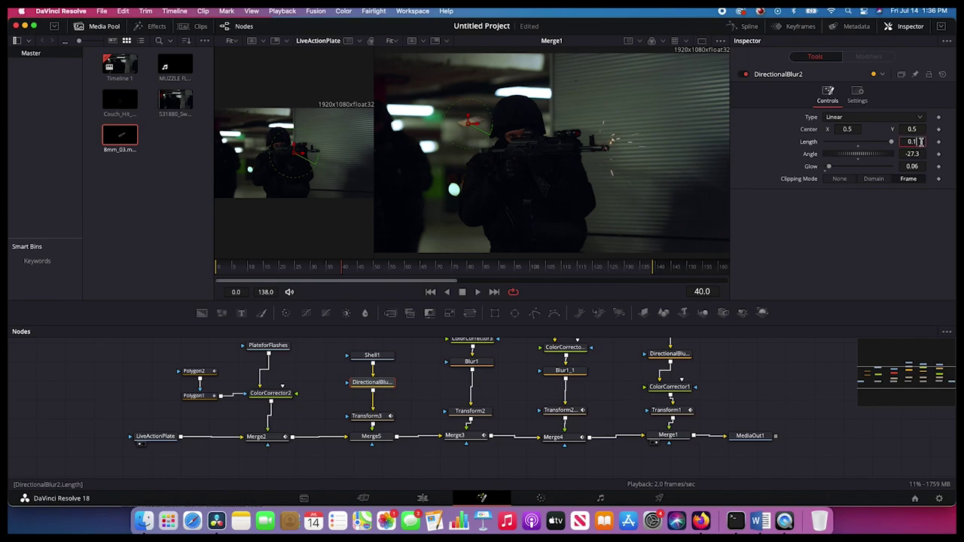
key(BackSpace)
text(50.3)
key(Return)
drag(829, 166, 856, 155)
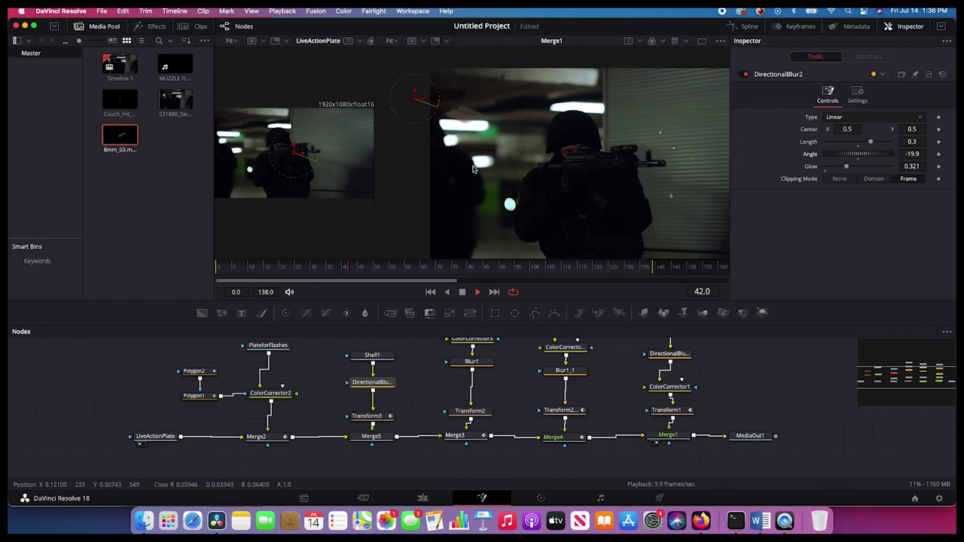
key(space)
click(329, 268)
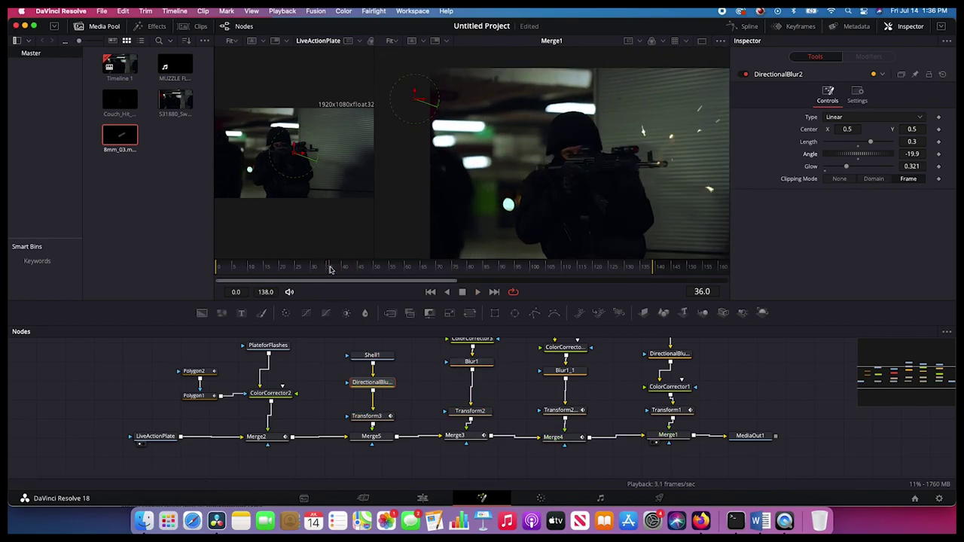
At frame 40, scale the shell down to about 0.283 in Transform3 and play back the shot.
click(288, 438)
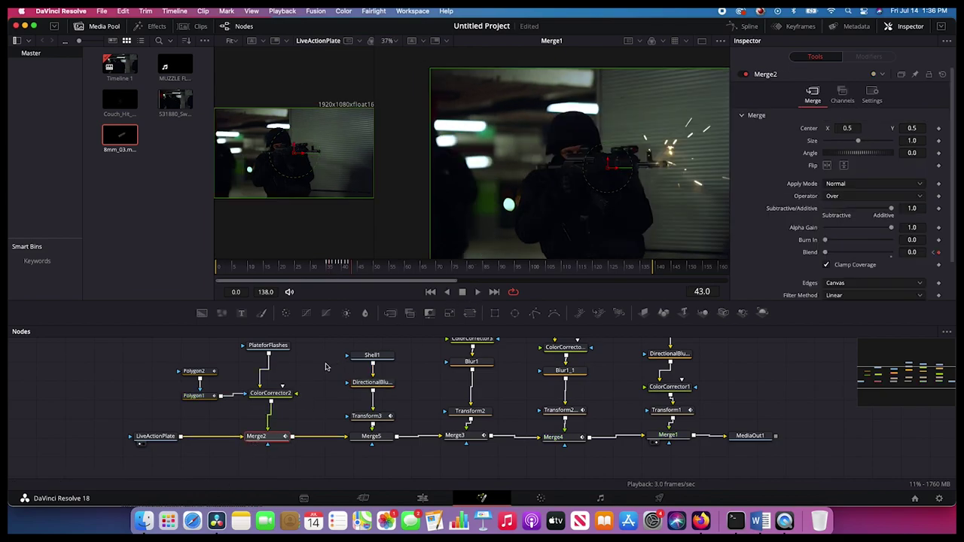
scroll(383, 405, right, 2)
click(351, 425)
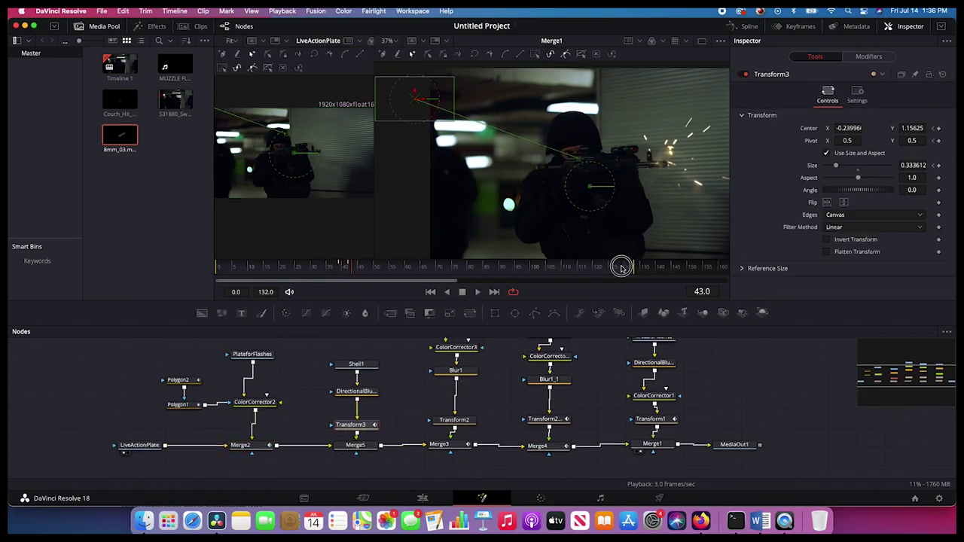
click(342, 267)
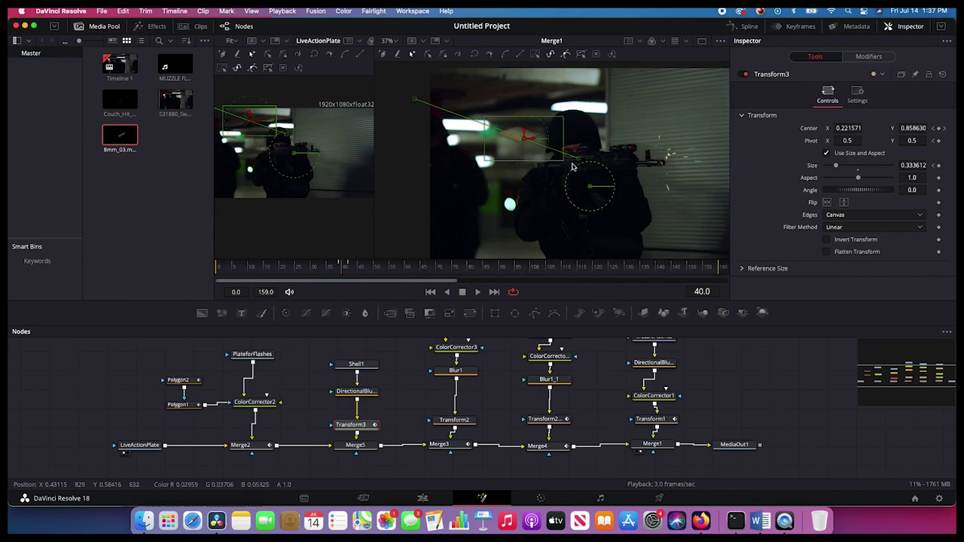
drag(564, 163, 550, 154)
right_click(940, 169)
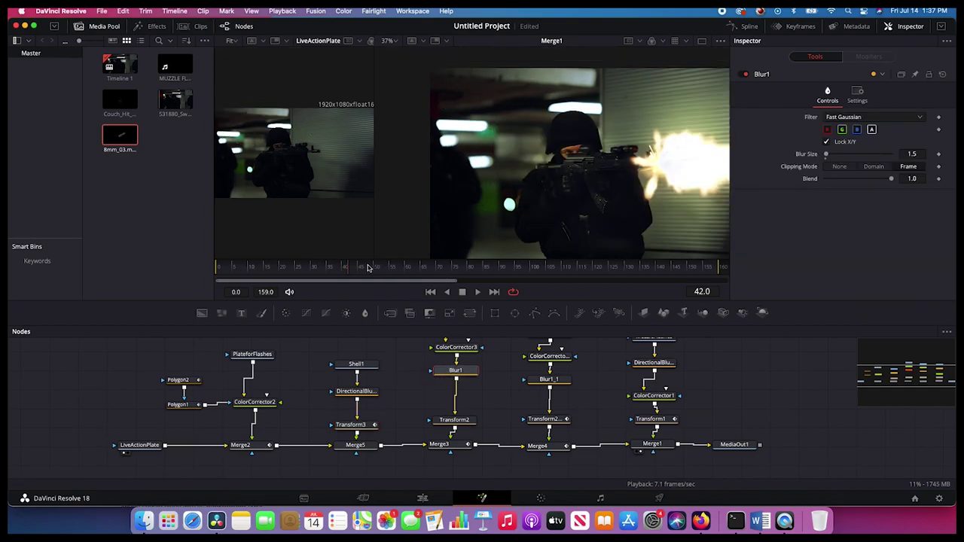
key(space)
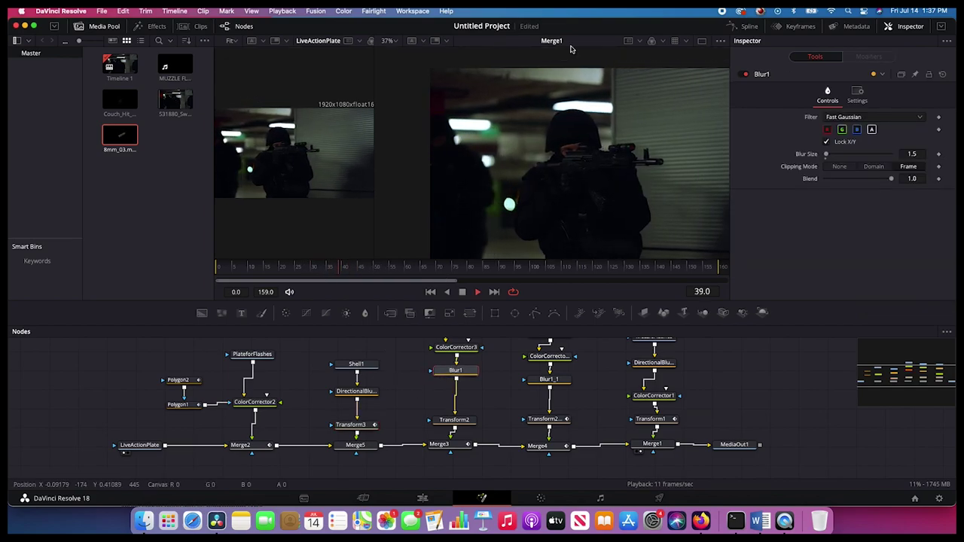
key(space)
At frame 40, set DirectionalBlur2 to Length 0.4, Angle about -14.3 and Glow about 0.657.
drag(321, 265, 342, 269)
key(Left)
key(Left)
key(Left)
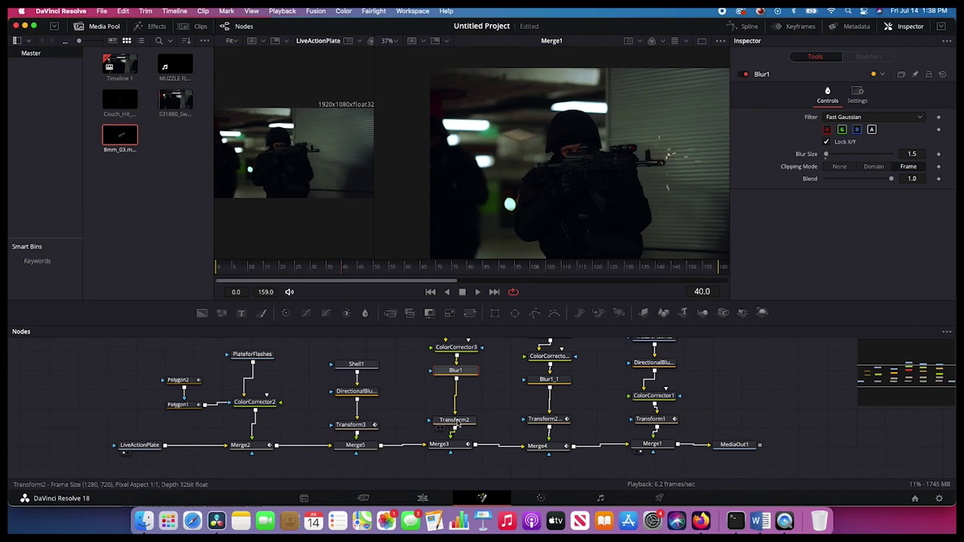
click(455, 420)
click(355, 392)
click(850, 119)
click(836, 141)
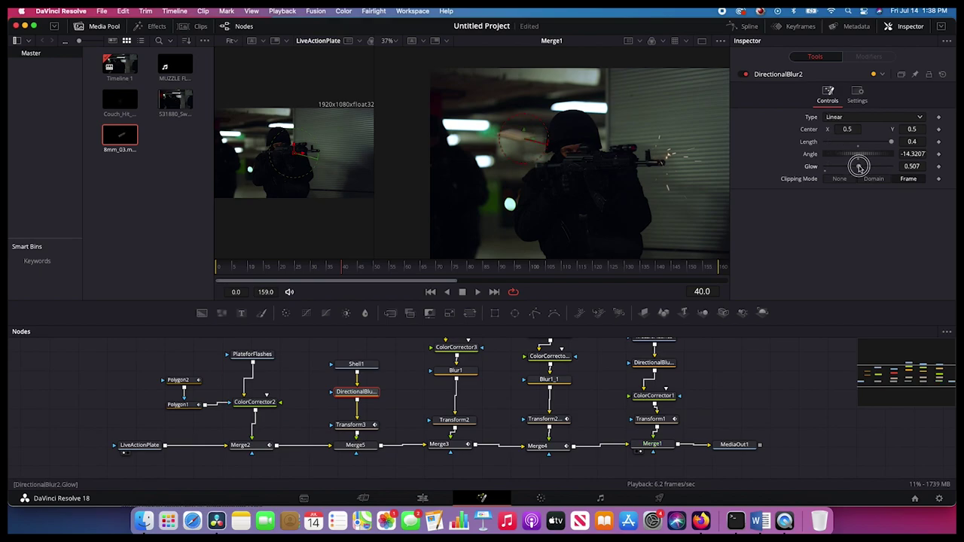
drag(859, 167, 868, 167)
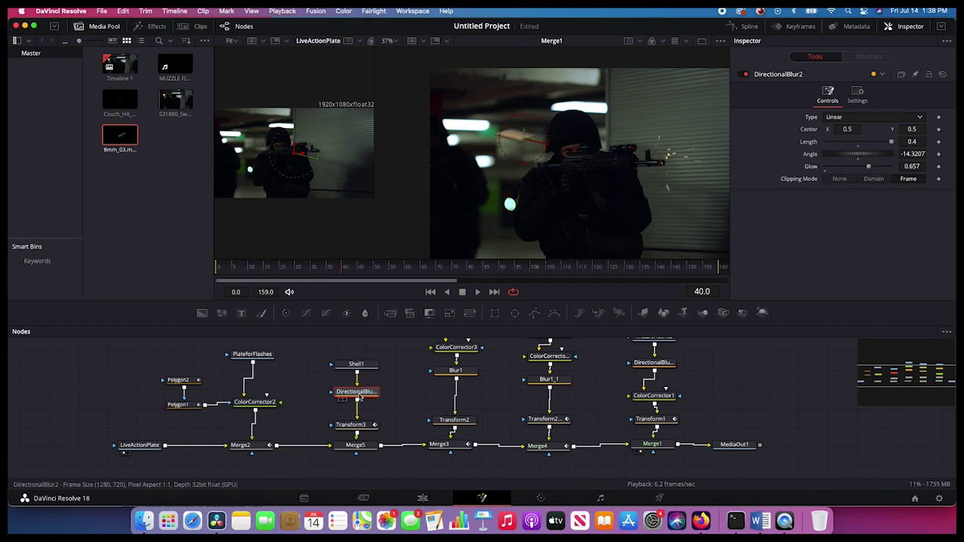
Insert a Blur node after DirectionalBlur2, adjust its size and slightly lower its blend, and set DirectionalBlur2's Glow to about 0.455.
right_click(362, 392)
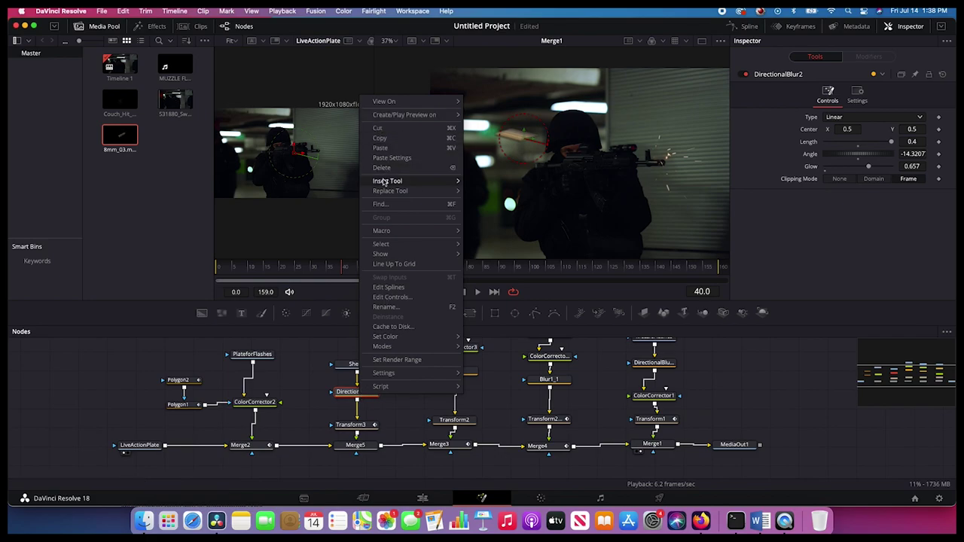
mouse_move(385, 181)
mouse_move(480, 177)
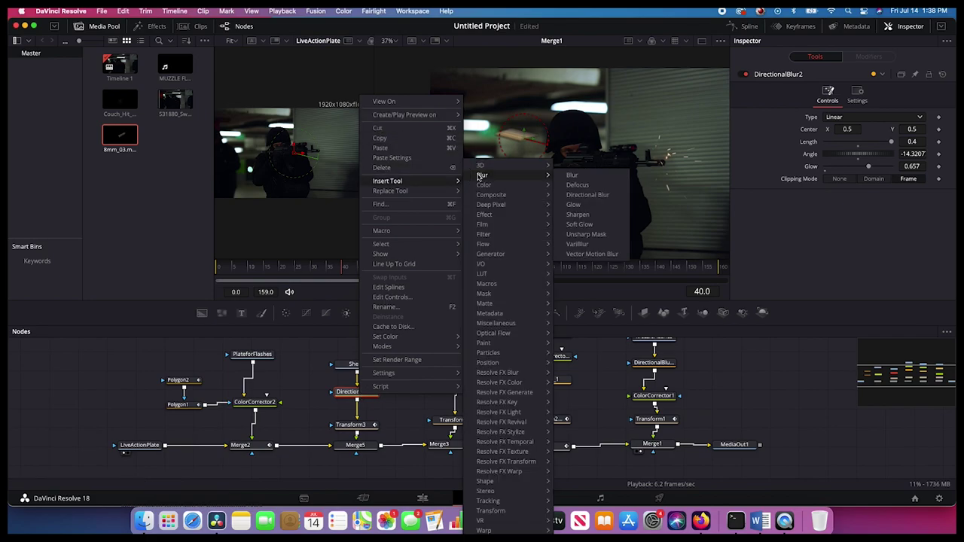
click(572, 175)
drag(830, 153, 831, 154)
drag(890, 178, 882, 180)
click(367, 391)
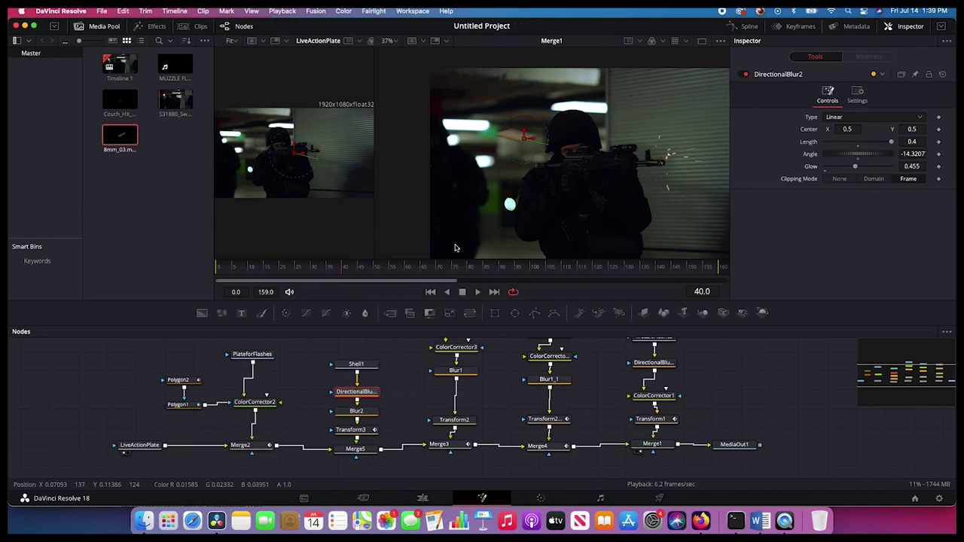
Move the Merge3, Merge4, Merge1 and MediaOut1 branches together away from the Shell1 branch to make room for another shell.
scroll(693, 342, right, 3)
scroll(686, 351, up, 1)
drag(593, 376, 356, 458)
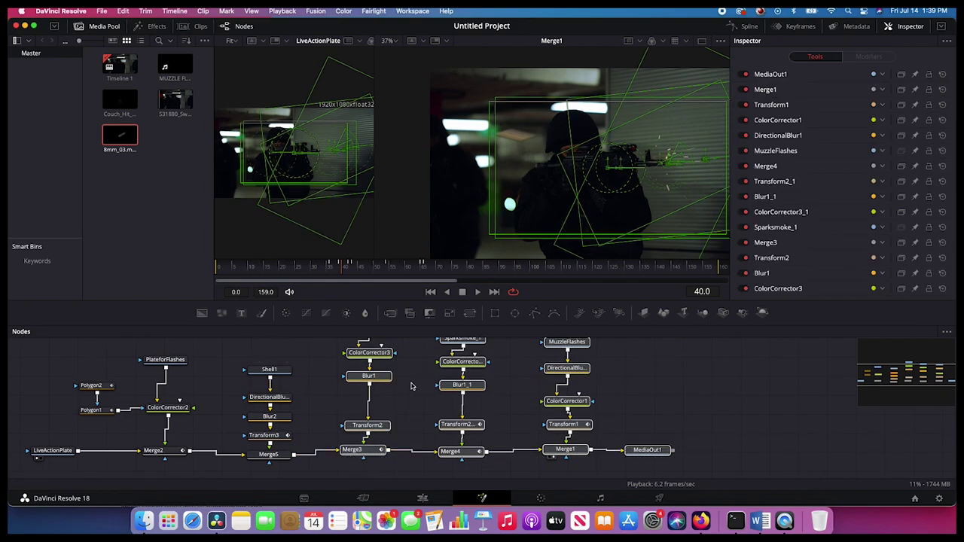
click(368, 376)
drag(353, 372, 467, 359)
scroll(419, 374, left, 3)
scroll(419, 373, down, 2)
Duplicate the Shell1, Directional Blur, Blur and Transform chain and merge the copy into the main line between Merge5 and Merge3.
drag(398, 351, 318, 458)
right_click(401, 348)
right_click(454, 385)
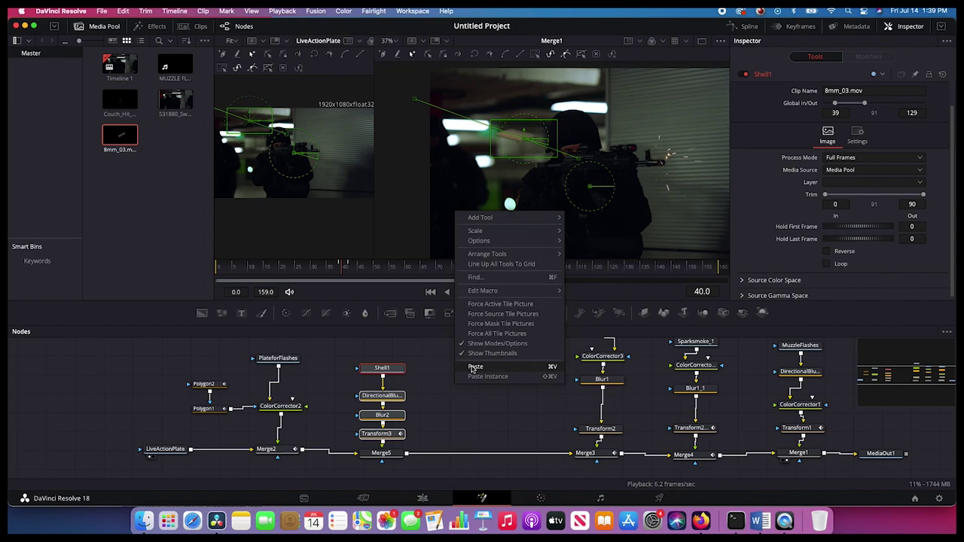
click(476, 366)
drag(472, 435, 406, 454)
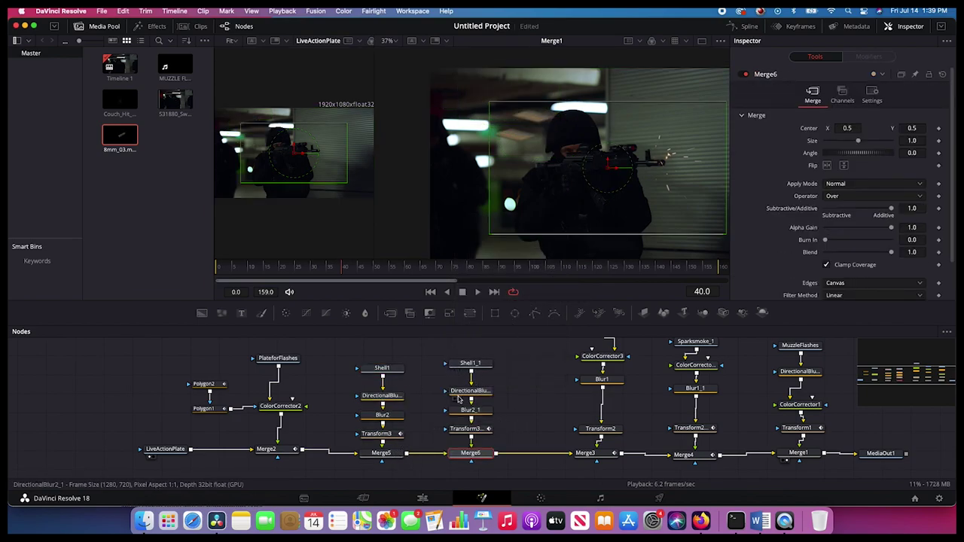
In the Keyframes editor, shift Shell1_1 together with its blur and transform nodes to span frames 30 to 120, then scrub to frame 36.
click(468, 429)
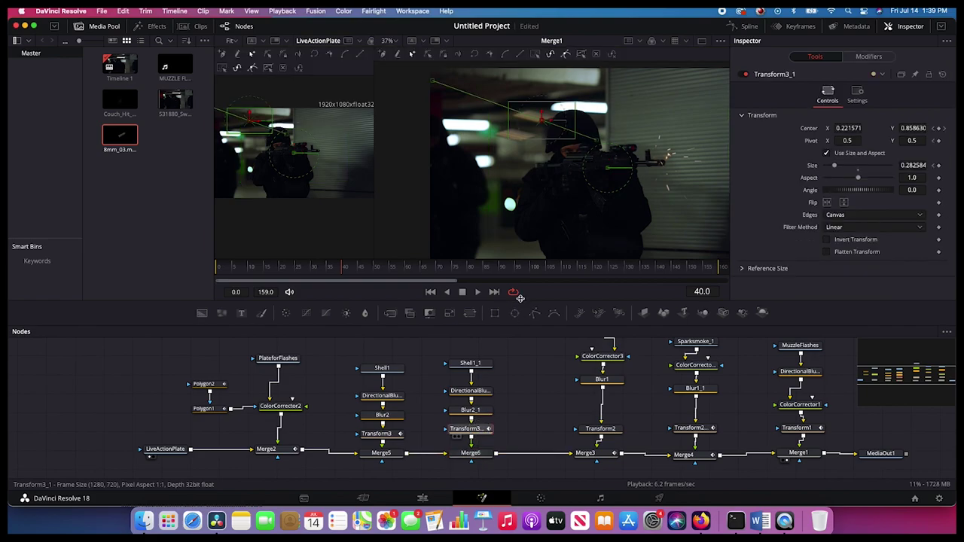
click(796, 26)
scroll(542, 358, down, 5)
scroll(361, 400, right, 5)
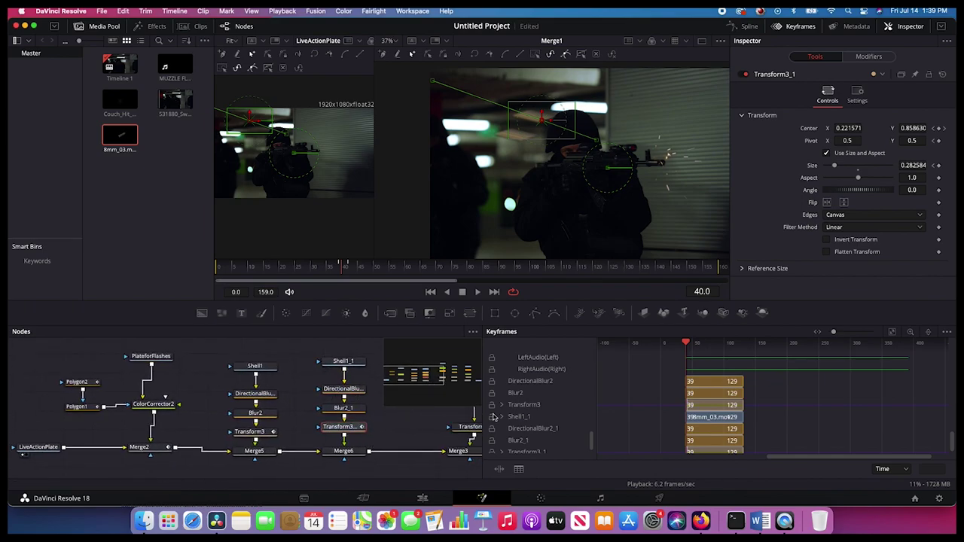
click(517, 418)
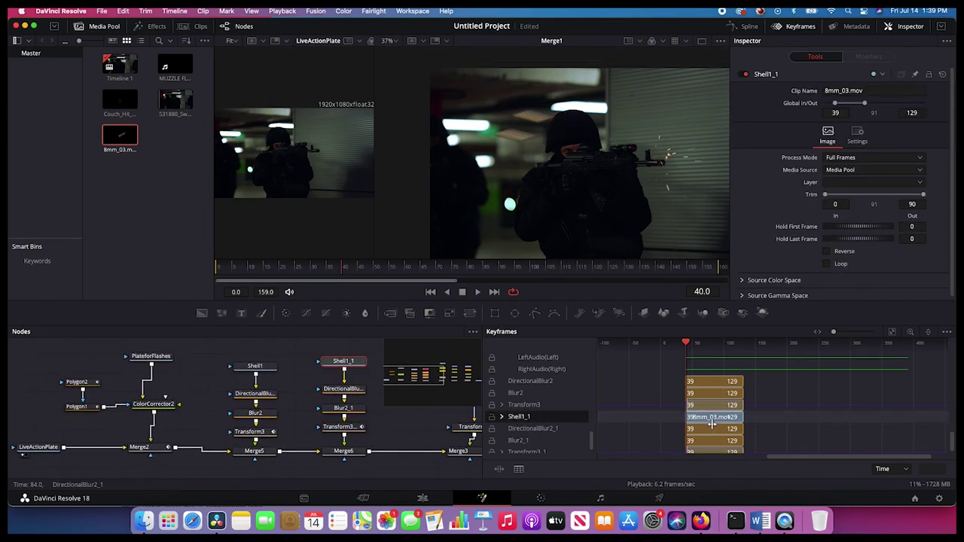
scroll(723, 428, left, 2)
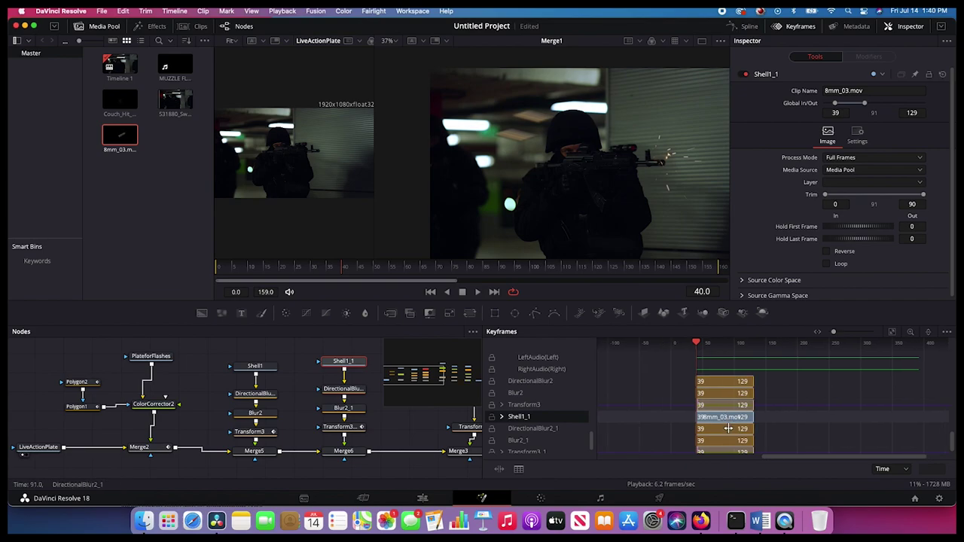
click(728, 428)
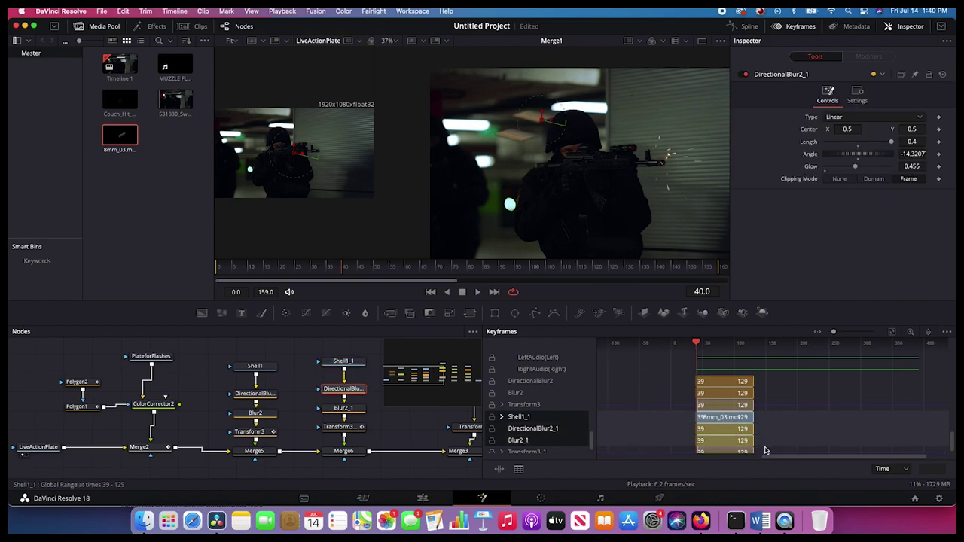
drag(706, 419, 701, 417)
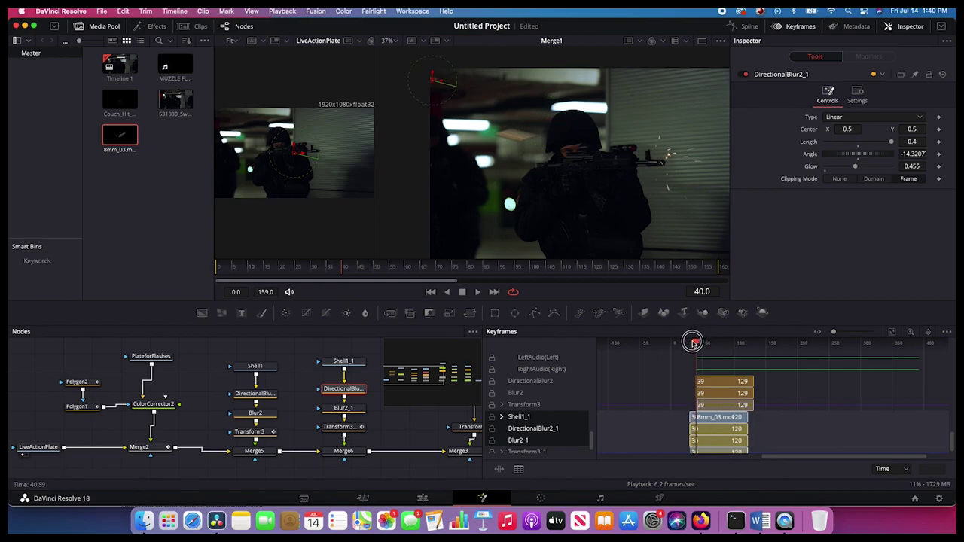
drag(693, 343, 686, 345)
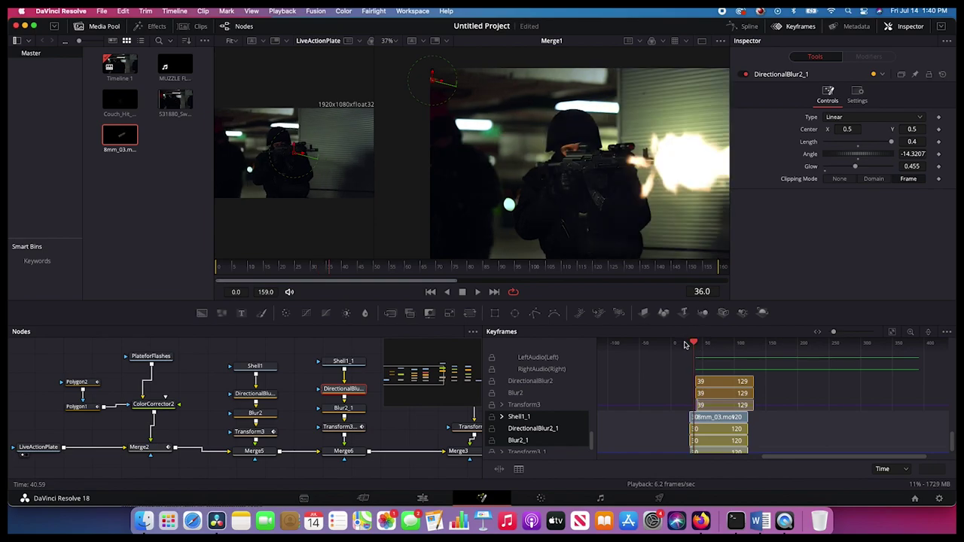
In the Keyframes editor, shift Shell1_1 and its blur and transform nodes to span frames 36 to 126.
drag(705, 417, 709, 417)
scroll(643, 373, up, 2)
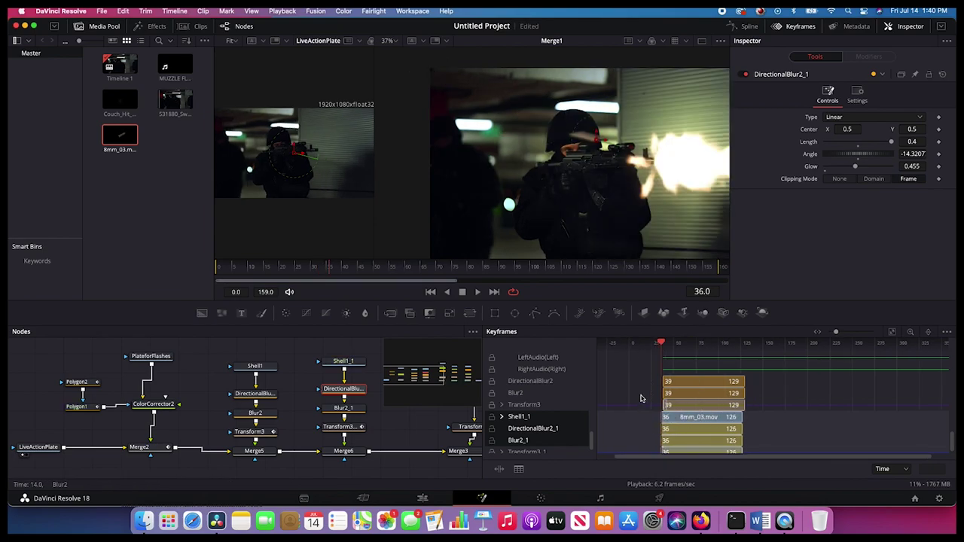
key(Left)
Reshape Transform3_1's motion path so the shell exits lower, rotate the shell to about 17.7 degrees, and check the motion by scrubbing.
scroll(316, 392, right, 2)
click(315, 428)
mouse_move(570, 155)
mouse_down()
mouse_move(609, 143)
mouse_move(584, 159)
mouse_up()
key(Right)
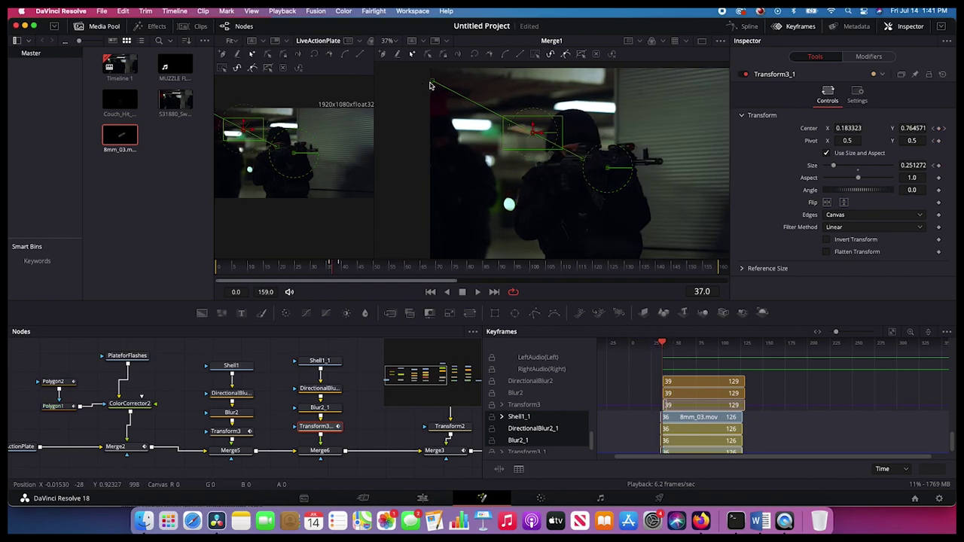
drag(434, 82, 422, 124)
drag(520, 125, 513, 129)
drag(661, 344, 654, 345)
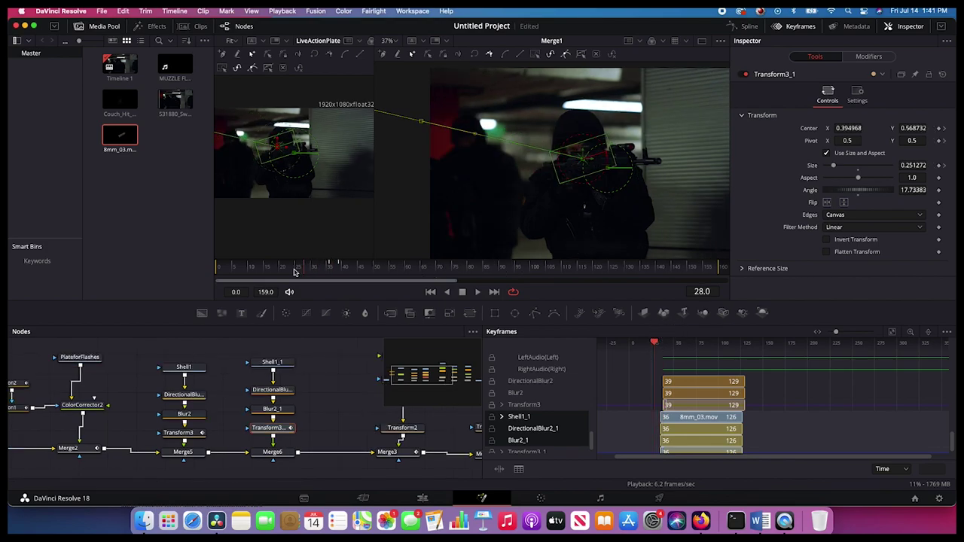
click(290, 265)
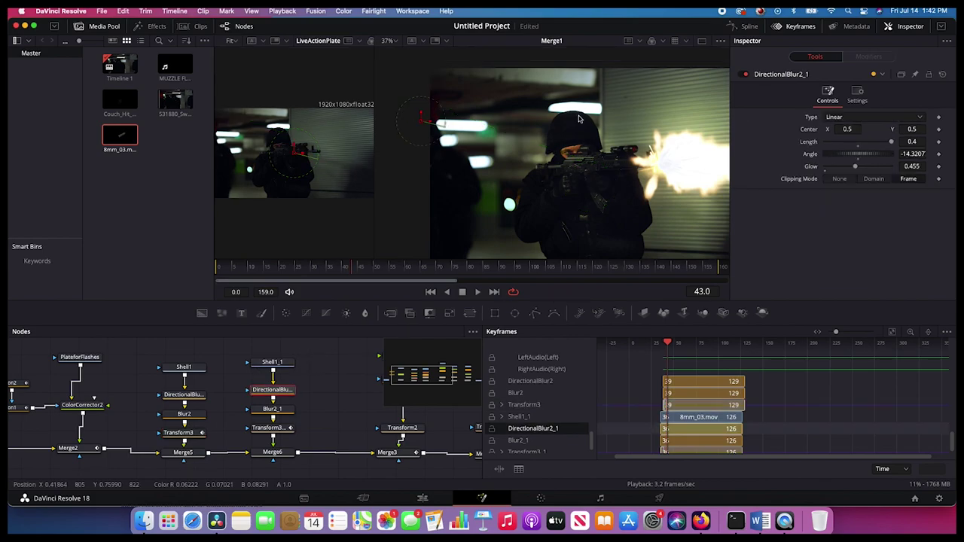
Duplicate the Shell1_1, Directional Blur, Blur and Transform chain and merge the copy into the main line between Merge6 and Merge3.
drag(314, 349, 268, 432)
right_click(274, 430)
click(299, 179)
scroll(297, 392, right, 3)
right_click(285, 393)
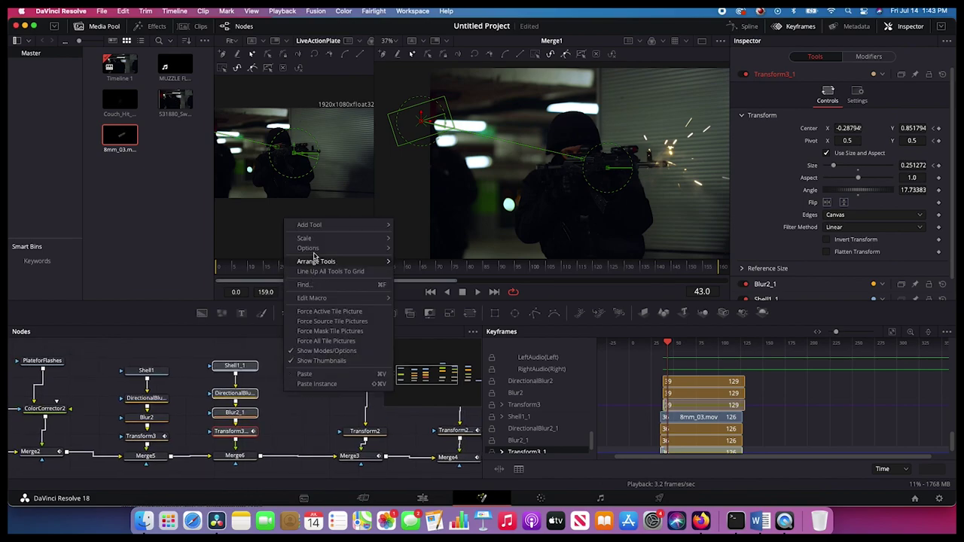
click(308, 374)
drag(327, 431, 258, 461)
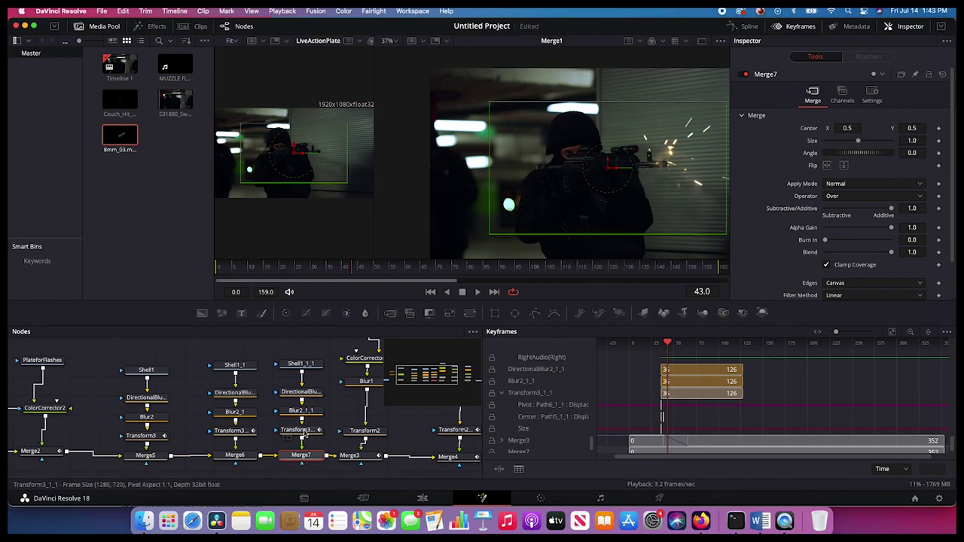
In the Keyframes editor, shift Shell1_1_1 together with its blur and transform nodes so they start at frame 43.
click(298, 365)
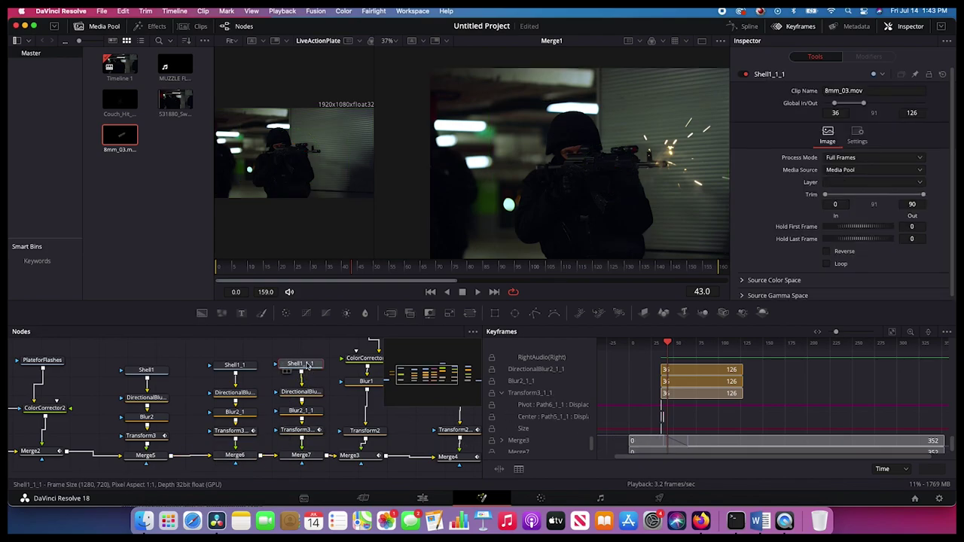
scroll(526, 411, up, 3)
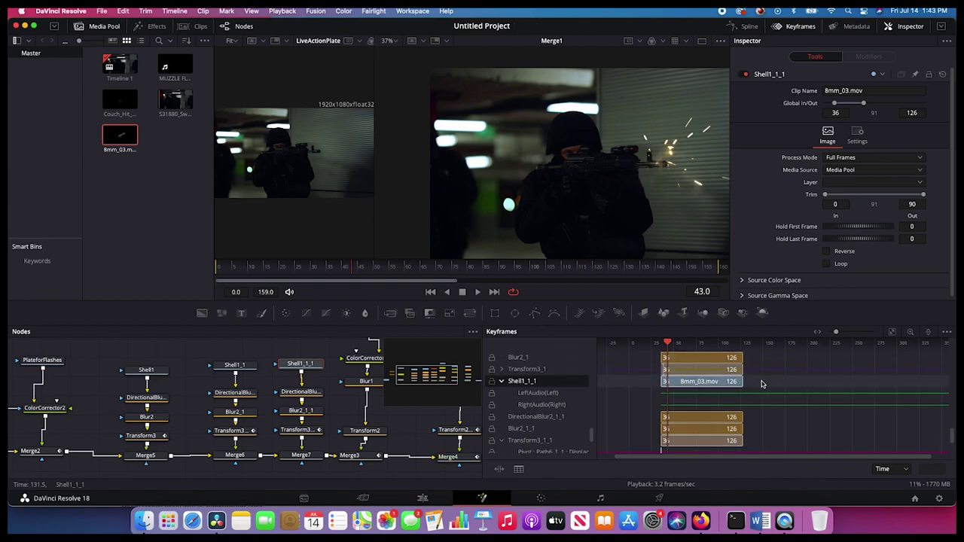
click(754, 391)
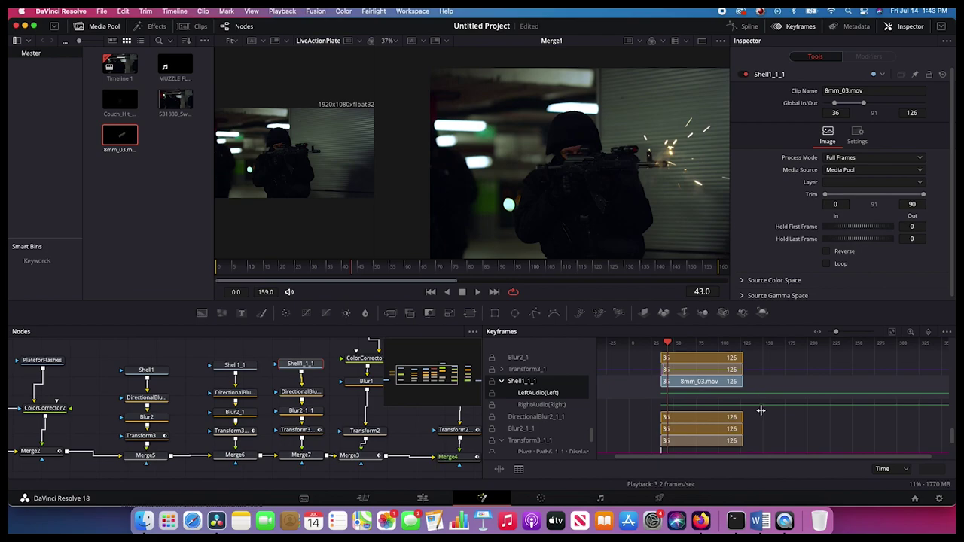
click(760, 401)
super+click(752, 392)
super+click(752, 407)
drag(750, 425, 749, 449)
drag(305, 352, 295, 473)
drag(679, 381, 684, 381)
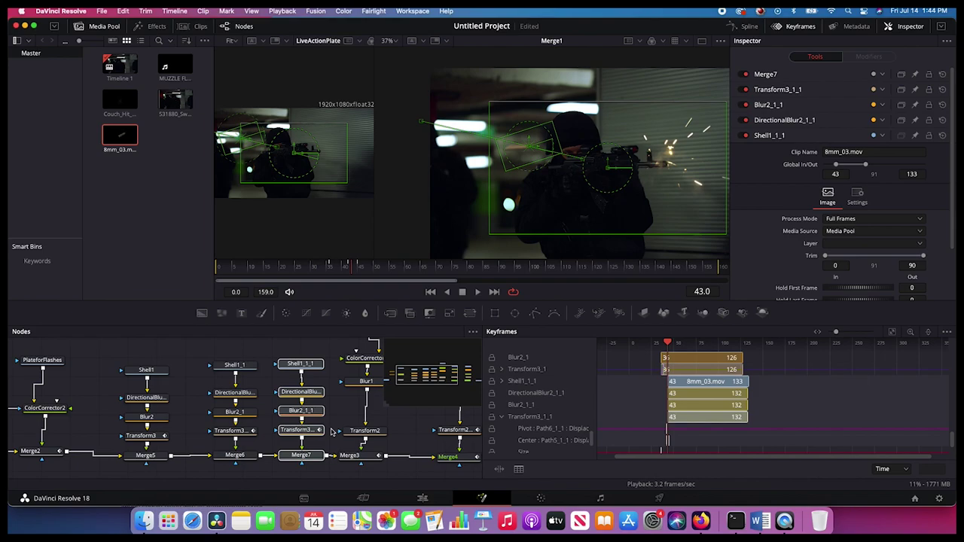
Set Transform3_1_1's size to about 0.15 at frame 43 and raise the end point of its motion path.
click(300, 431)
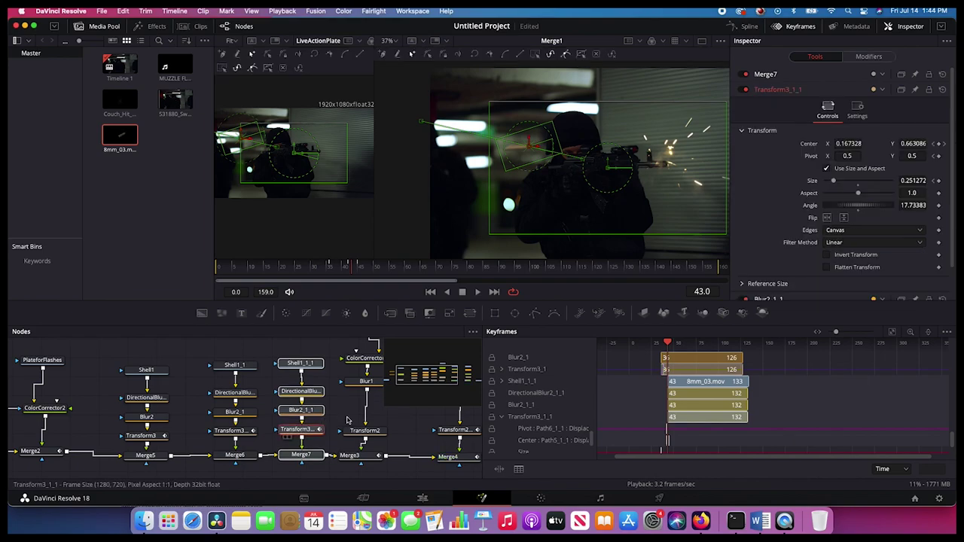
drag(834, 165, 831, 166)
key(Right)
key(Left)
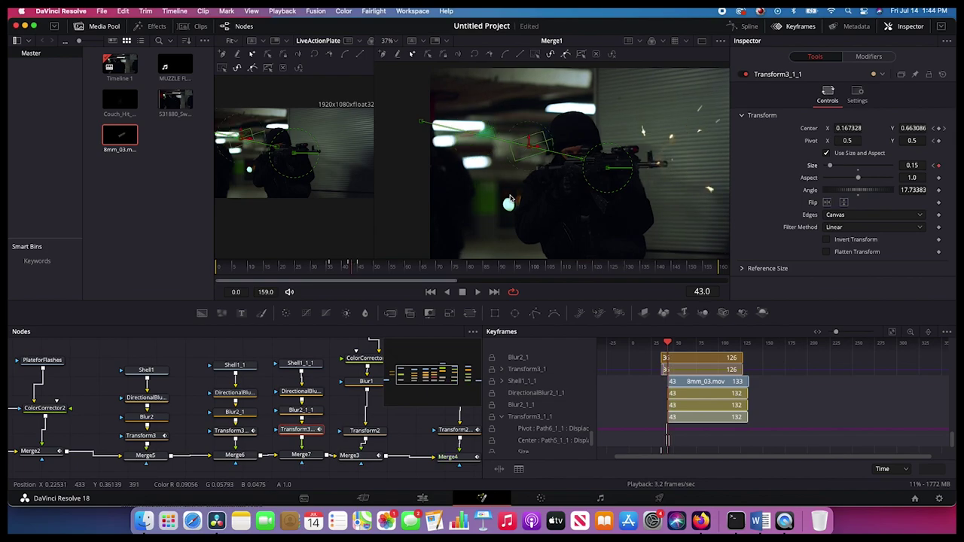
drag(421, 122, 404, 64)
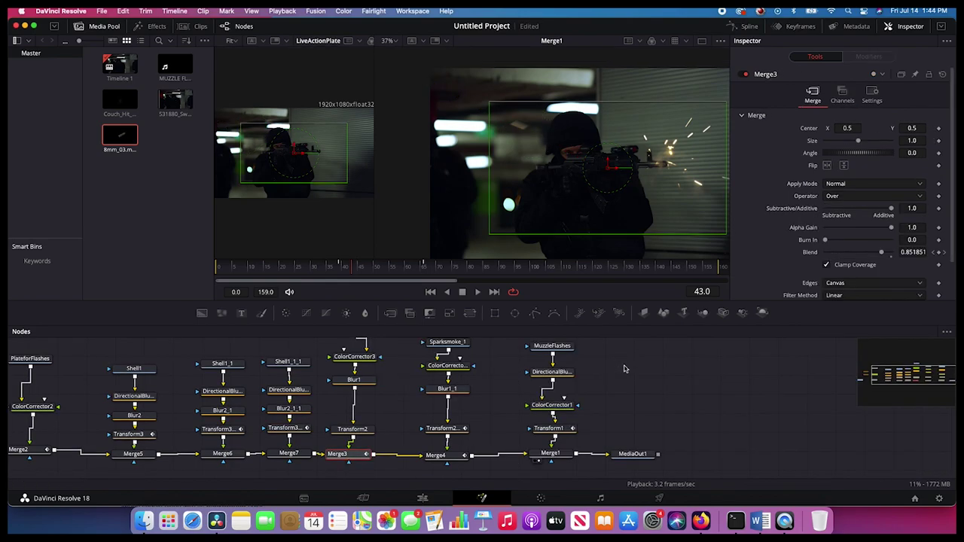
Move MediaOut1 farther away from Merge1 and play back the composite up to frame 54.
drag(627, 455, 670, 448)
scroll(638, 162, right, 3)
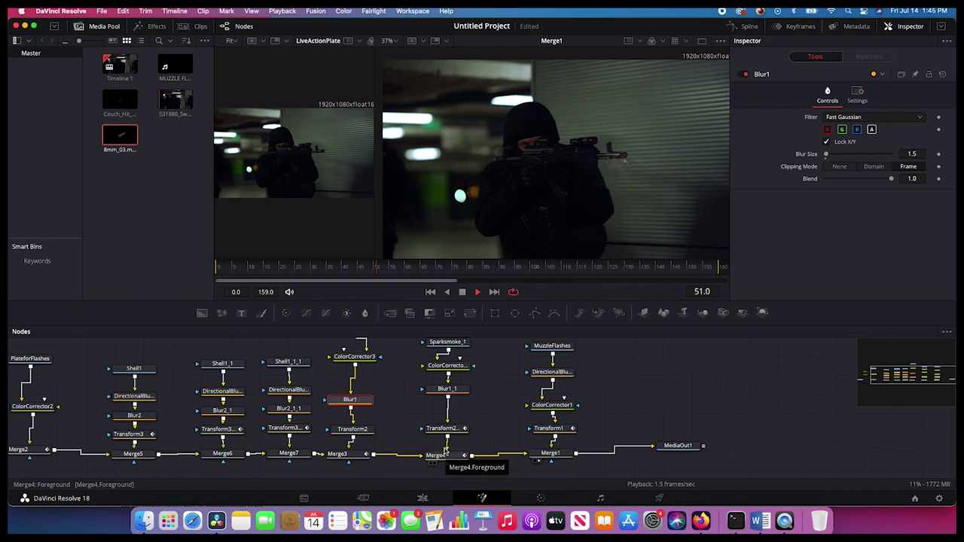
key(space)
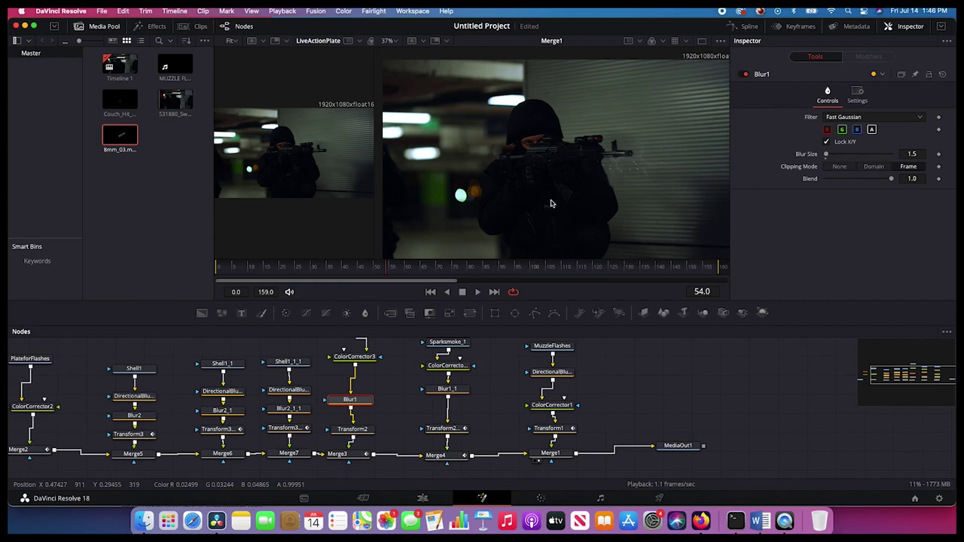
Review the node tree from LiveActionPlate through the masked PlateforFlashes branch to the Shell1 branch at Merge5.
scroll(490, 405, left, 5)
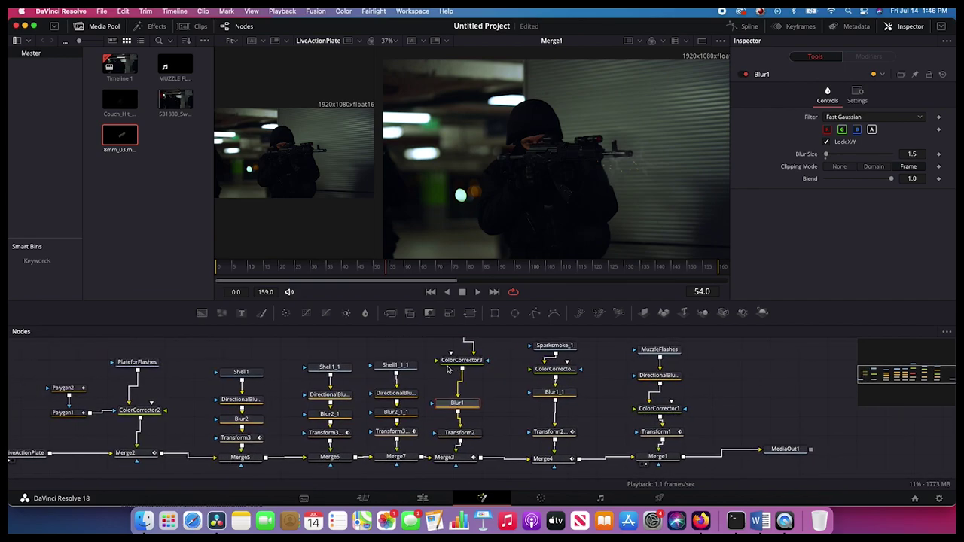
scroll(483, 409, down, 4)
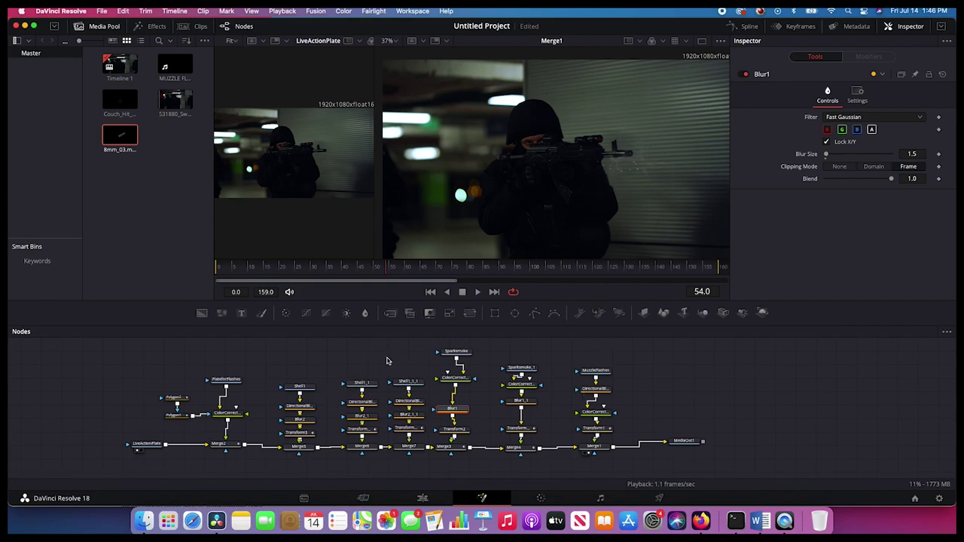
scroll(266, 437, up, 3)
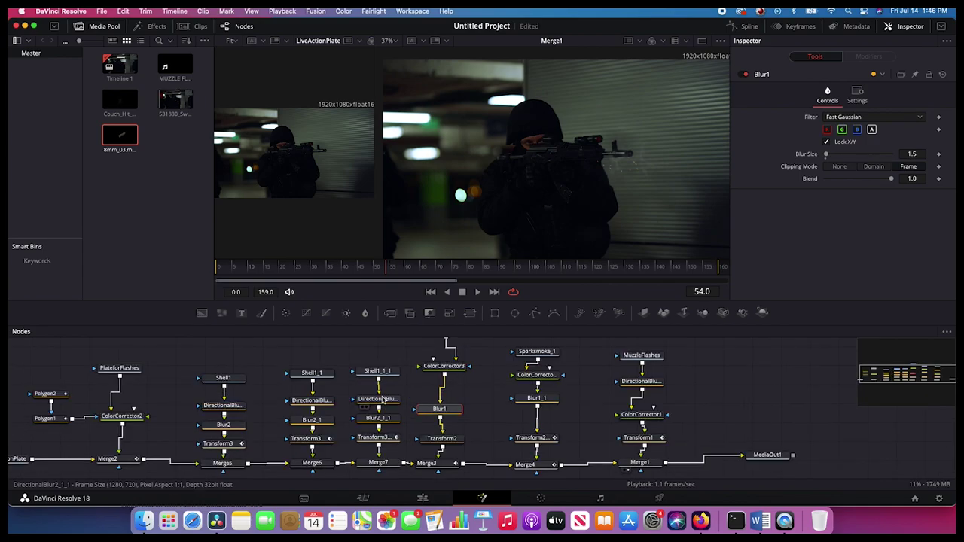
scroll(259, 434, left, 5)
click(216, 442)
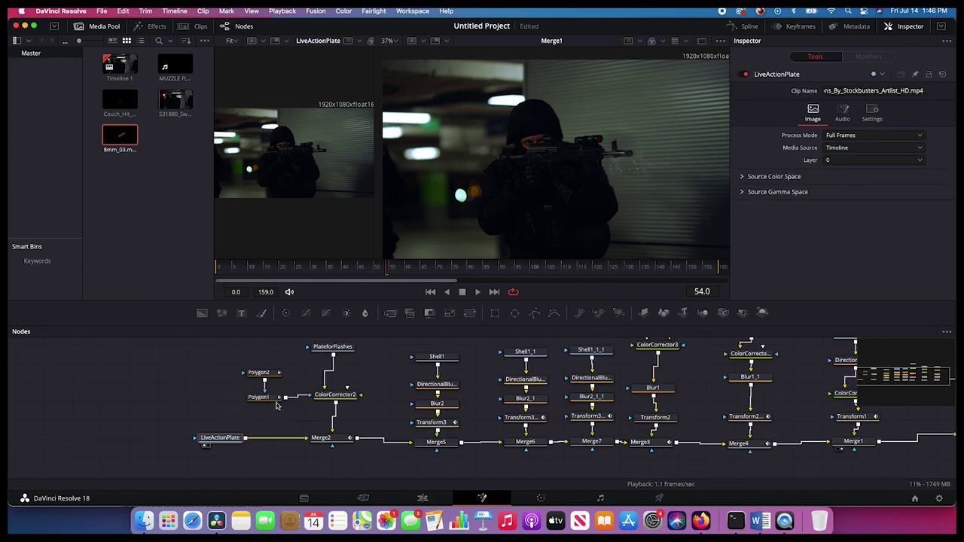
scroll(363, 404, up, 1)
drag(371, 344, 241, 488)
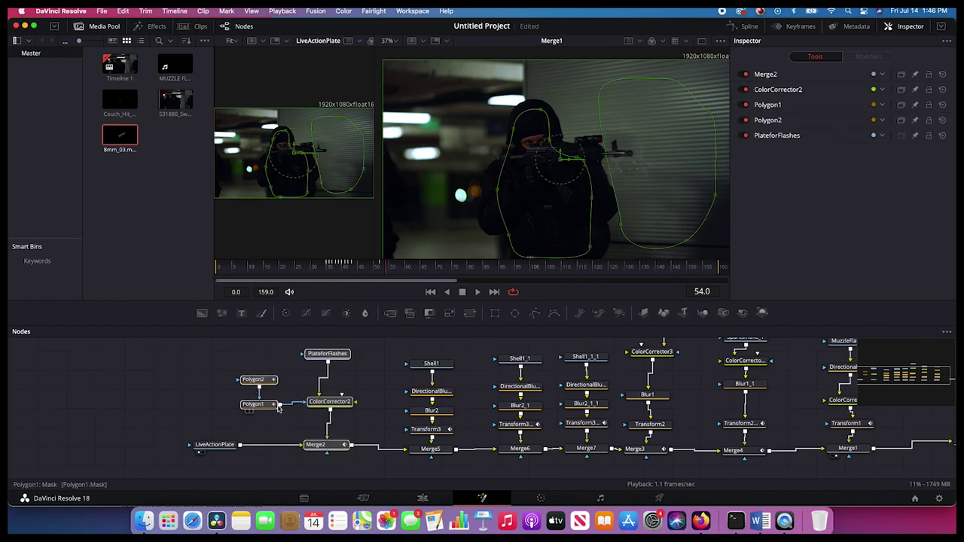
scroll(437, 425, right, 1)
drag(446, 343, 410, 461)
scroll(421, 437, right, 2)
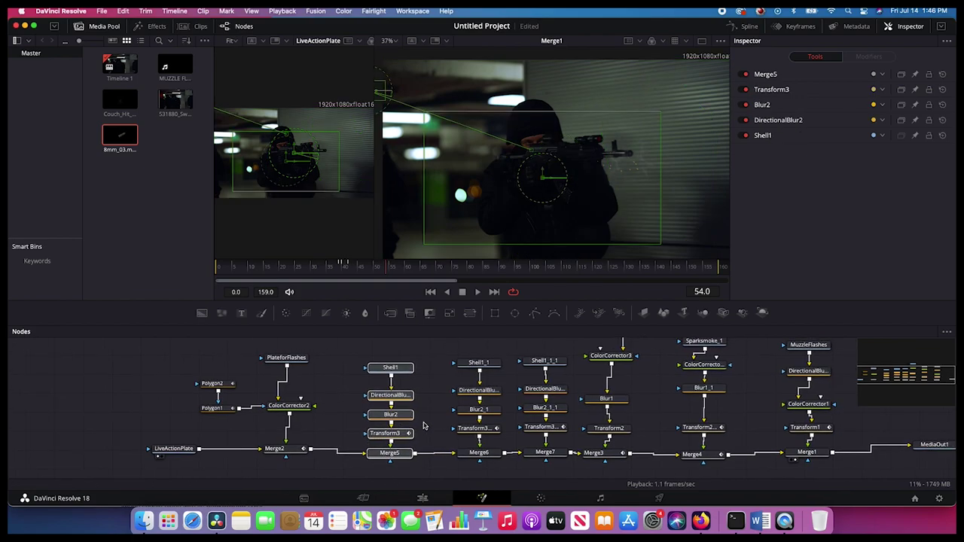
scroll(476, 360, right, 2)
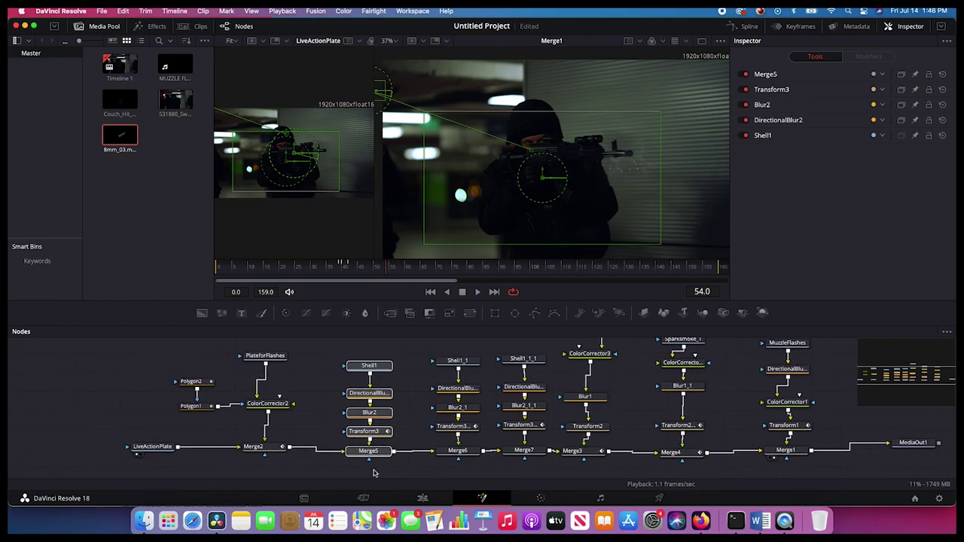
Examine the Shell1_1 and Shell1_1_1 branches and the two Sparksmoke branches that feed Merge3 and Merge4.
drag(474, 345, 426, 486)
scroll(427, 467, down, 1)
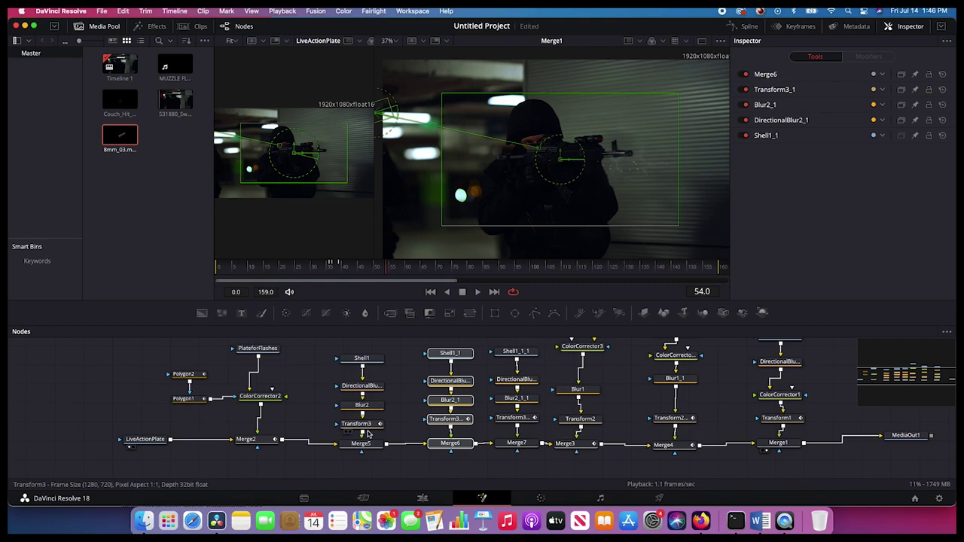
scroll(366, 426, right, 2)
scroll(366, 426, up, 1)
drag(516, 337, 419, 468)
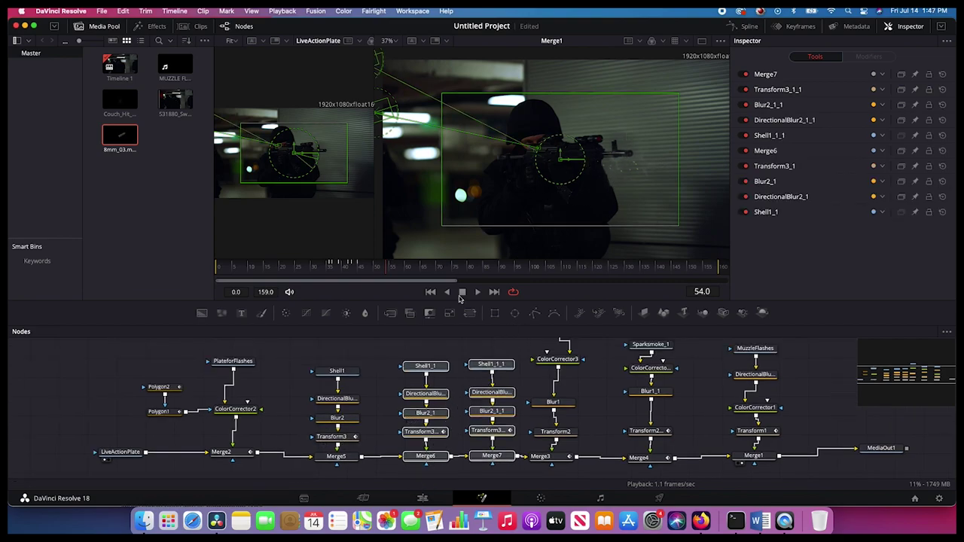
scroll(458, 410, right, 3)
scroll(457, 411, up, 2)
drag(470, 340, 413, 466)
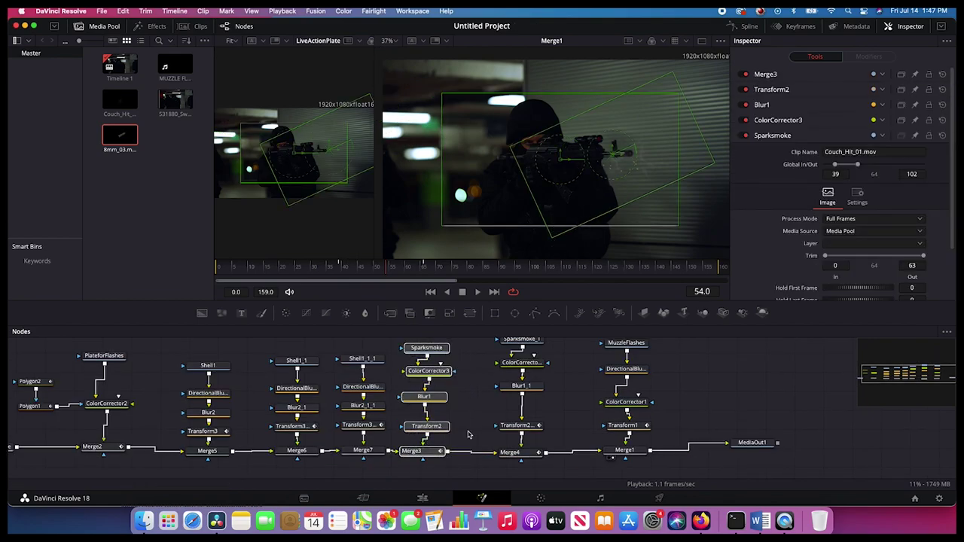
scroll(471, 454, down, 2)
scroll(470, 455, right, 2)
drag(534, 343, 385, 458)
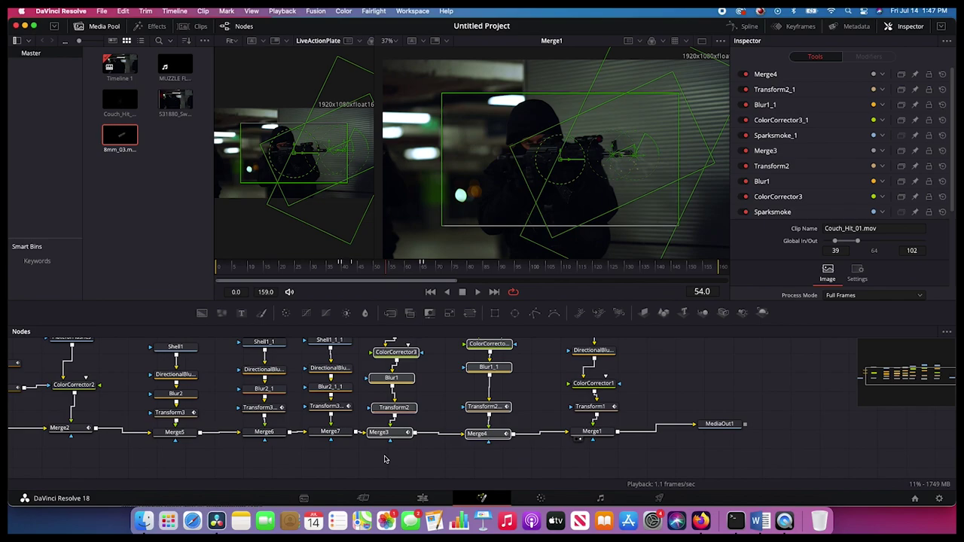
scroll(384, 458, up, 2)
scroll(384, 458, right, 2)
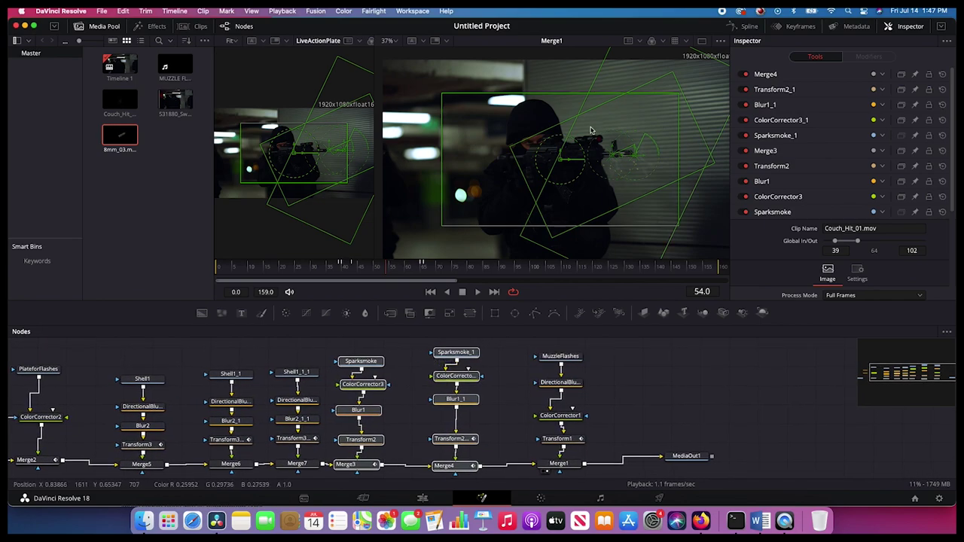
Examine the MuzzleFlashes branch at Merge1 and view the final composite from MediaOut1.
scroll(568, 418, right, 3)
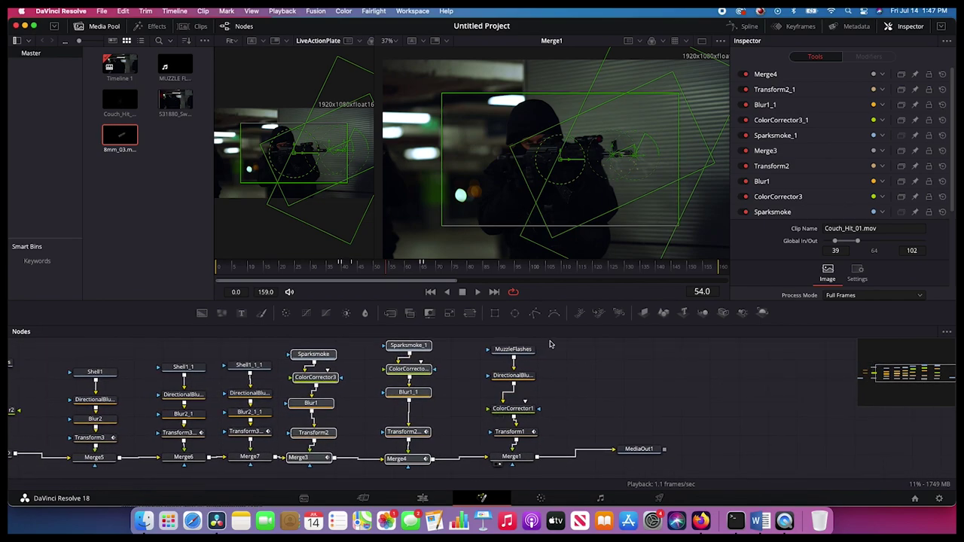
drag(549, 344, 568, 349)
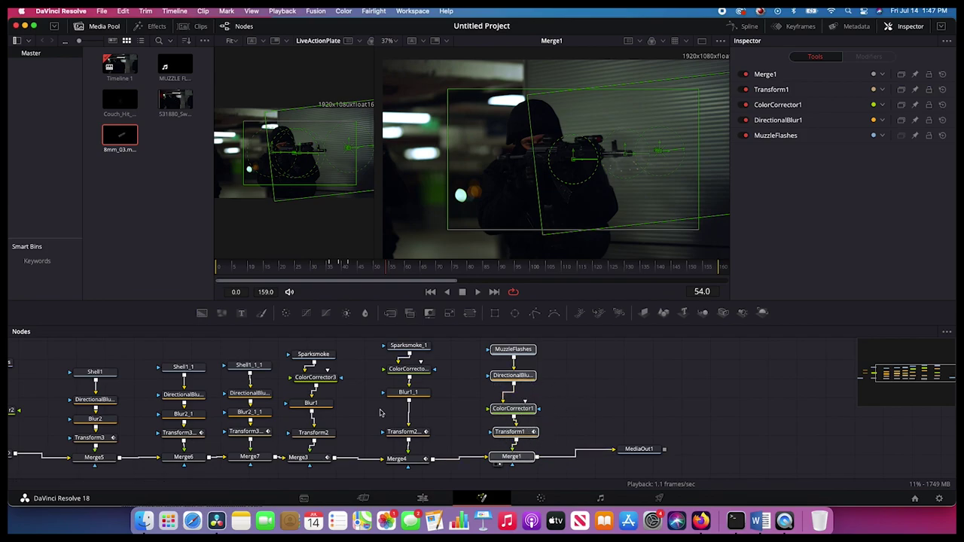
drag(638, 452, 591, 455)
key(2)
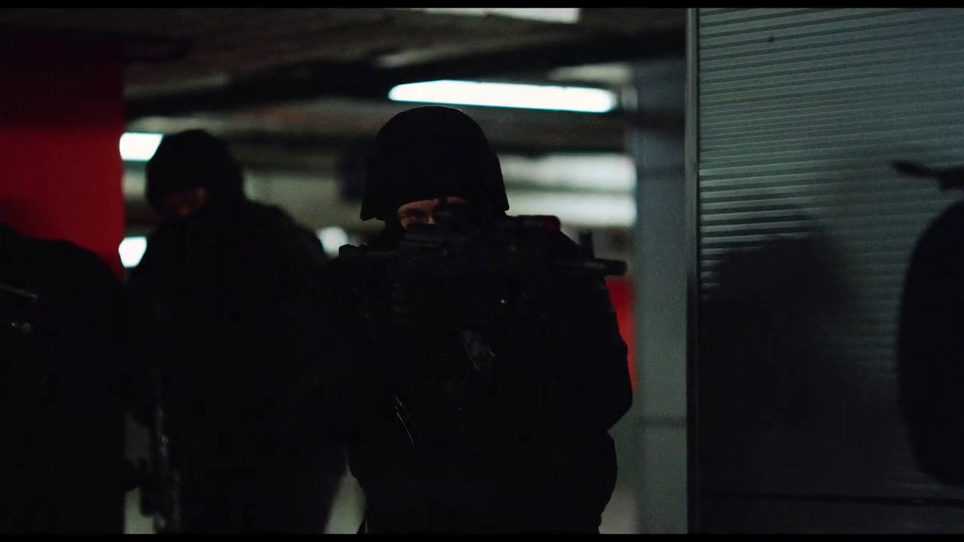